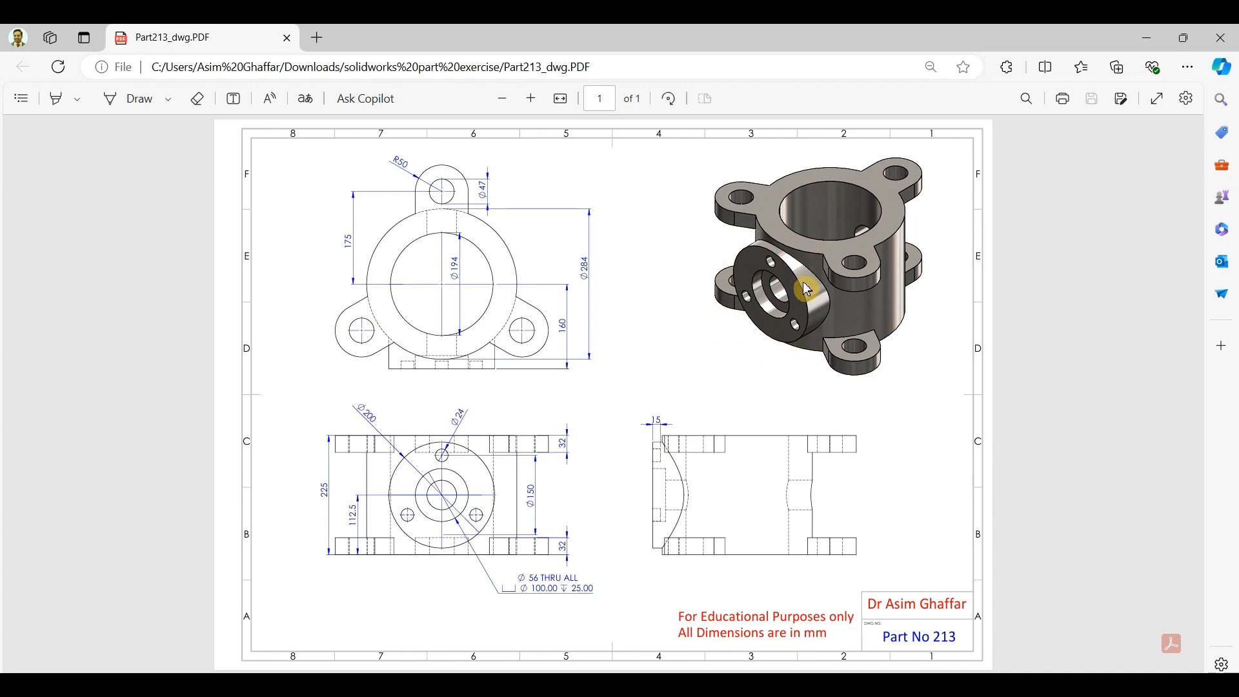
Step: Switch from the PDF drawing to SOLIDWORKS and create a new part document
{"action": "left_click", "coordinate": [1149, 38]}
{"action": "left_click", "coordinate": [101, 38]}
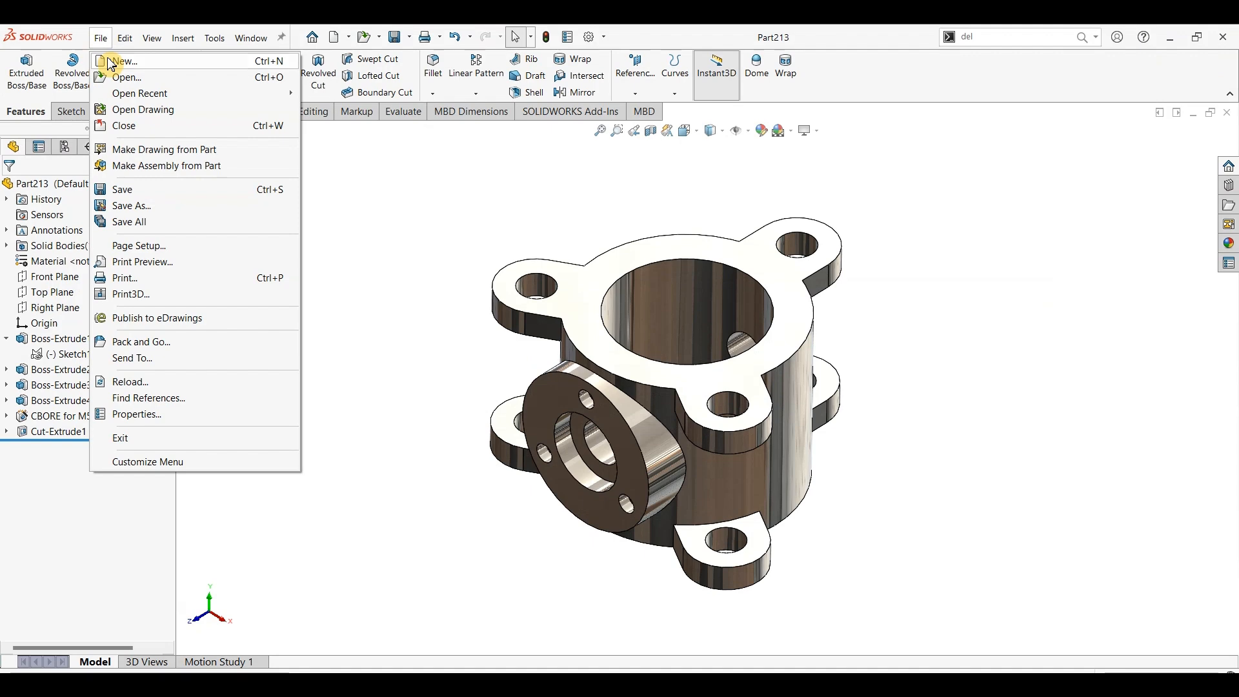
{"action": "left_click", "coordinate": [110, 57]}
{"action": "left_click", "coordinate": [741, 493]}
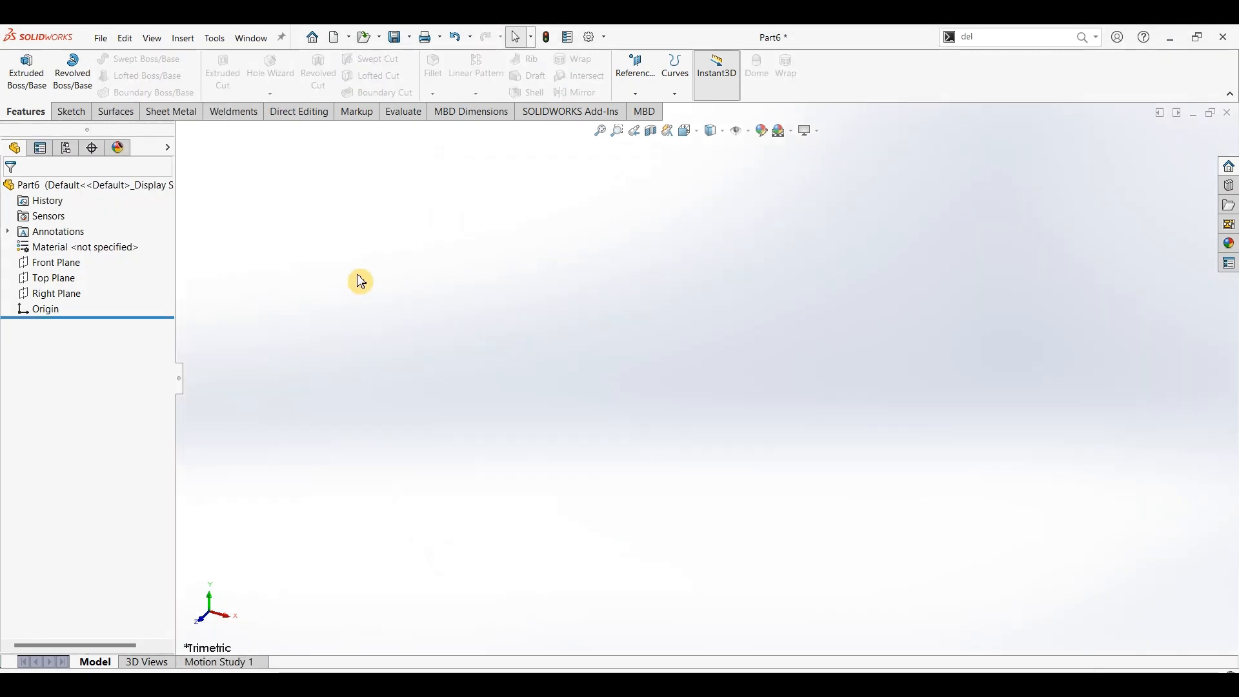
Step: Start a sketch on the Top Plane and draw two concentric circles at the origin, the inner one about 65 mm in diameter
{"action": "left_click", "coordinate": [41, 282]}
{"action": "left_click", "coordinate": [71, 111]}
{"action": "left_click", "coordinate": [19, 68]}
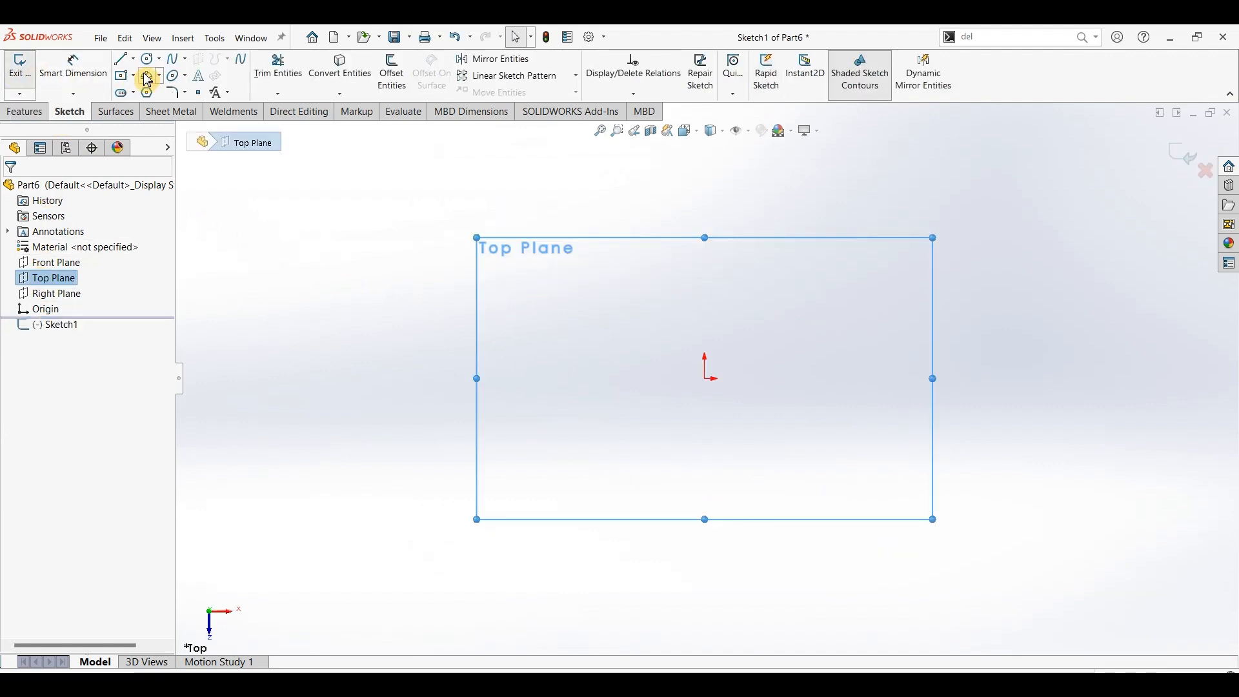
{"action": "left_click", "coordinate": [150, 65]}
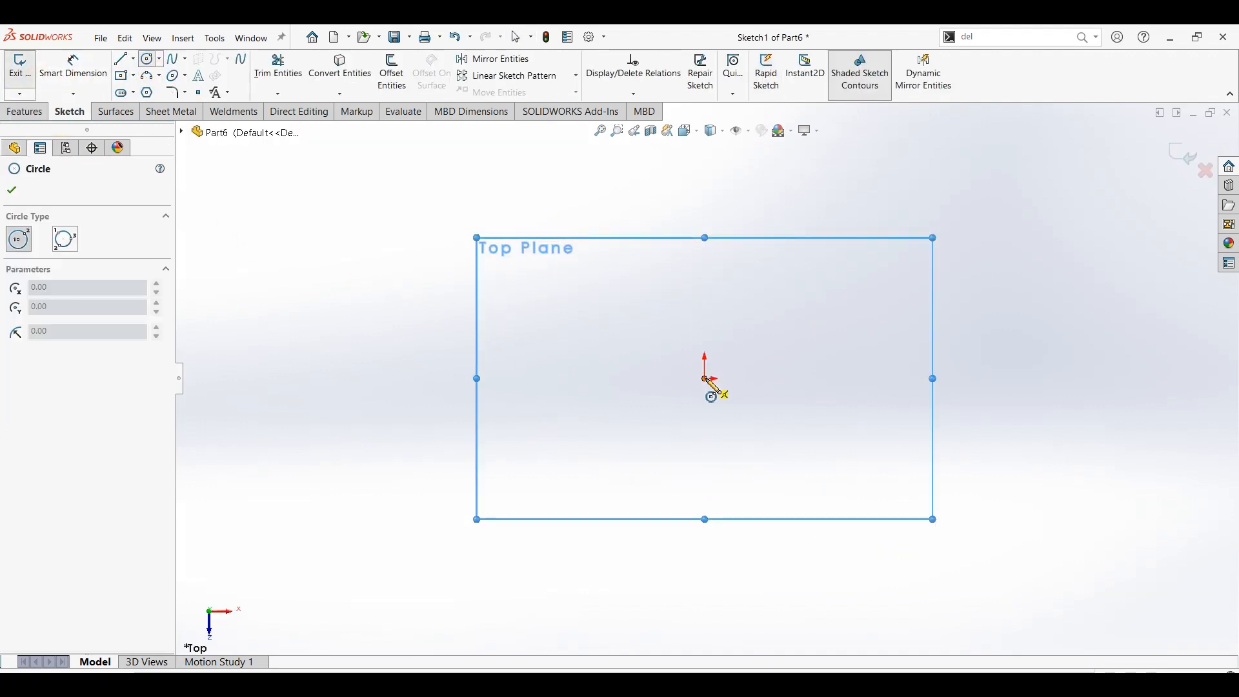
{"action": "left_click", "coordinate": [705, 380]}
{"action": "left_click", "coordinate": [765, 321]}
{"action": "left_click", "coordinate": [706, 380]}
{"action": "left_click", "coordinate": [811, 321]}
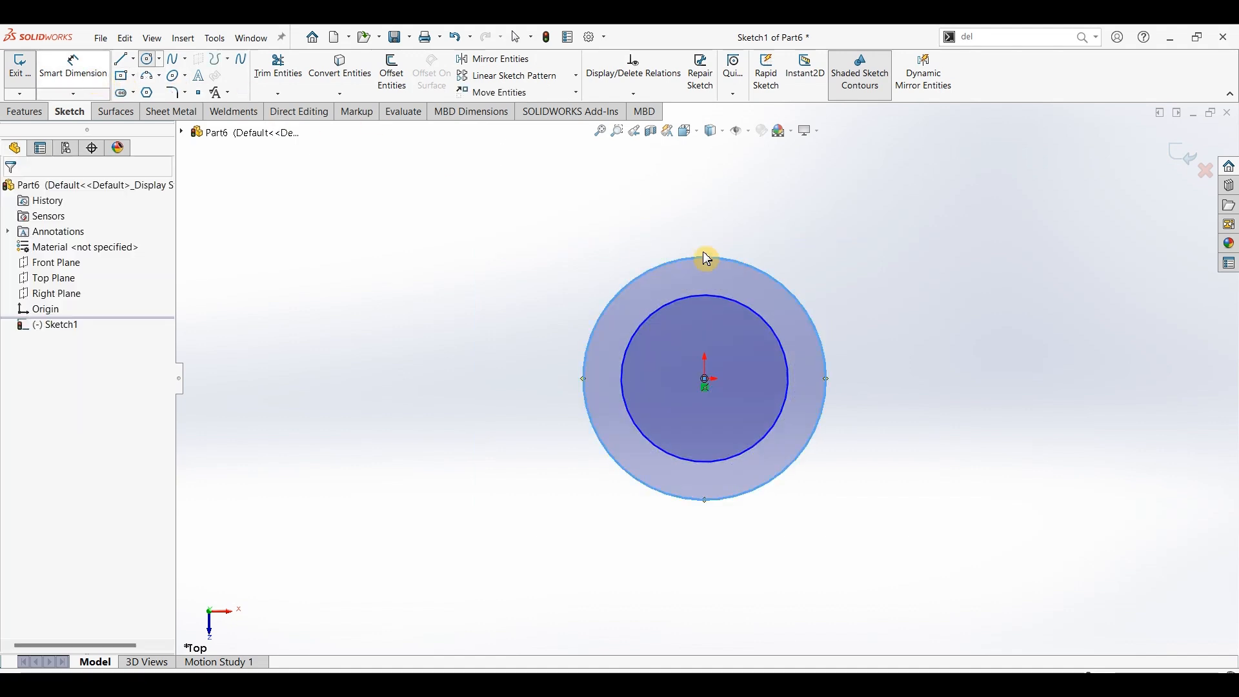
Step: Dimension the inner circle's diameter to 194 mm and the outer circle's diameter to 284 mm
{"action": "left_click", "coordinate": [759, 315]}
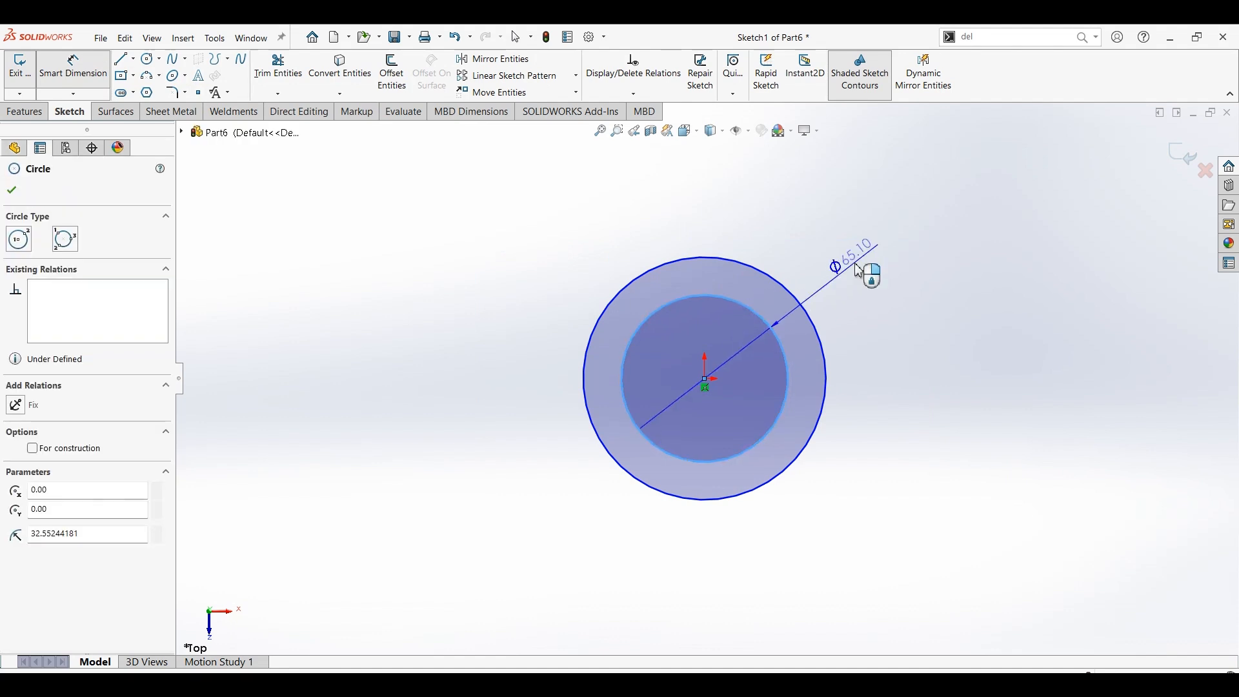
{"action": "left_click", "coordinate": [860, 272]}
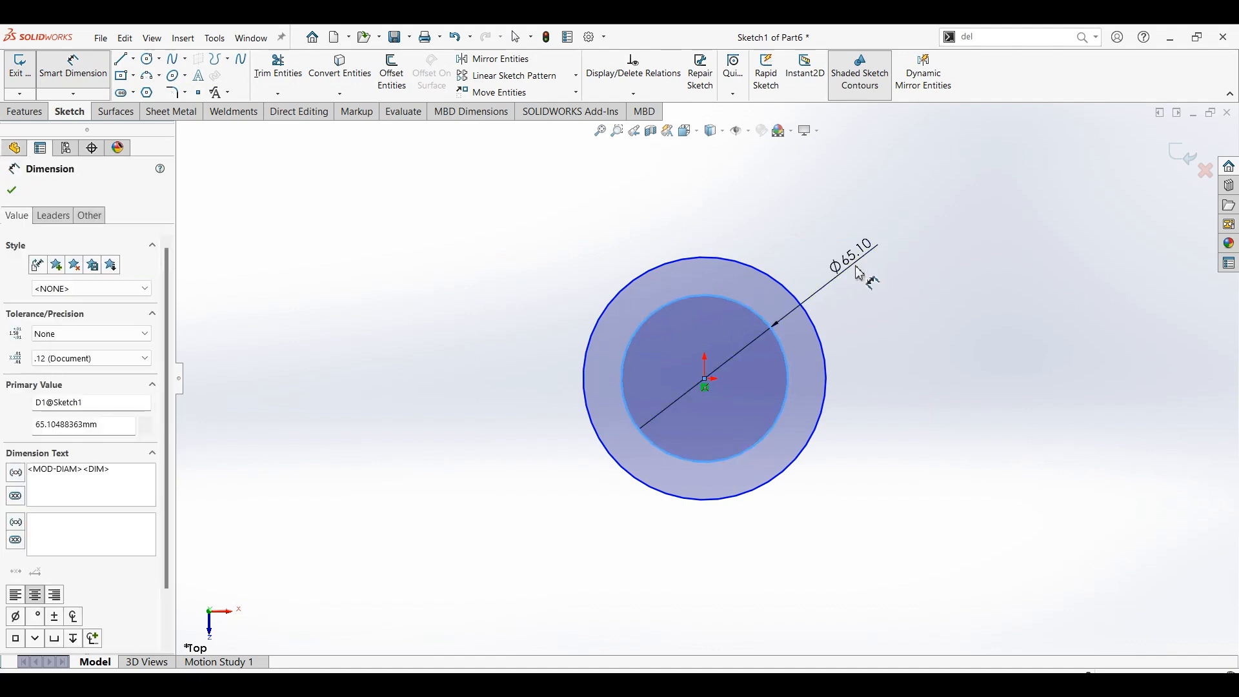
{"action": "type", "text": "194"}
{"action": "key", "text": "Return"}
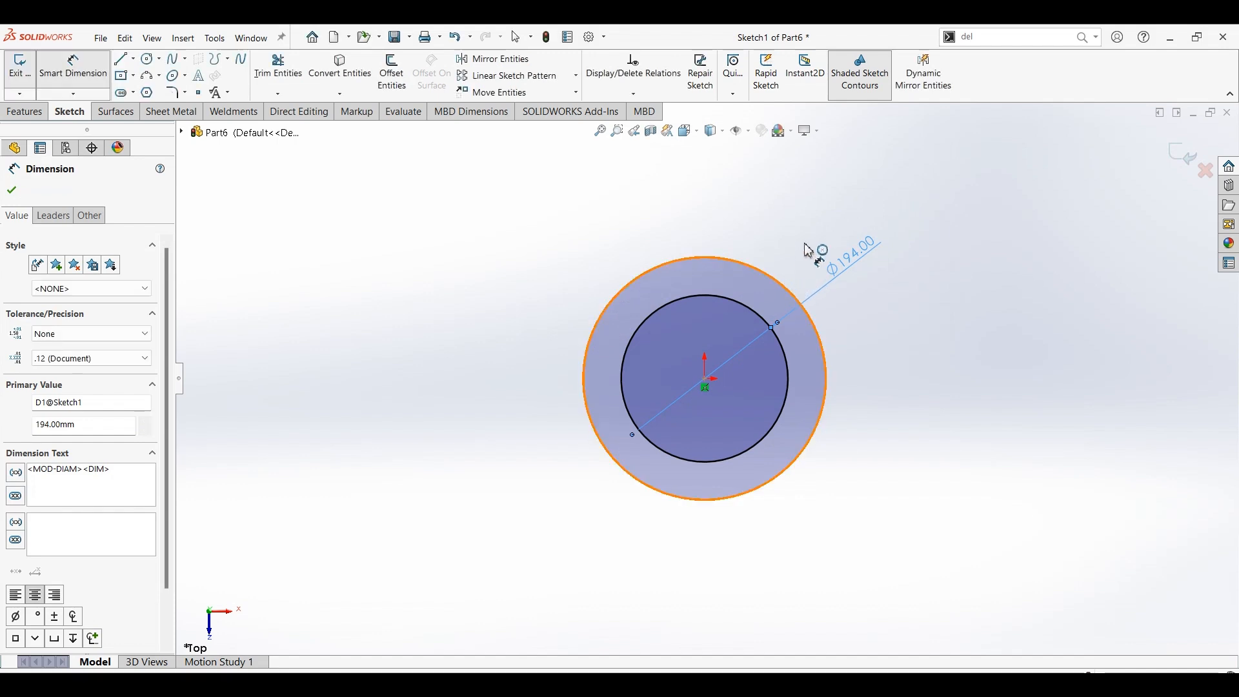
{"action": "left_click", "coordinate": [816, 241]}
{"action": "left_click", "coordinate": [818, 241]}
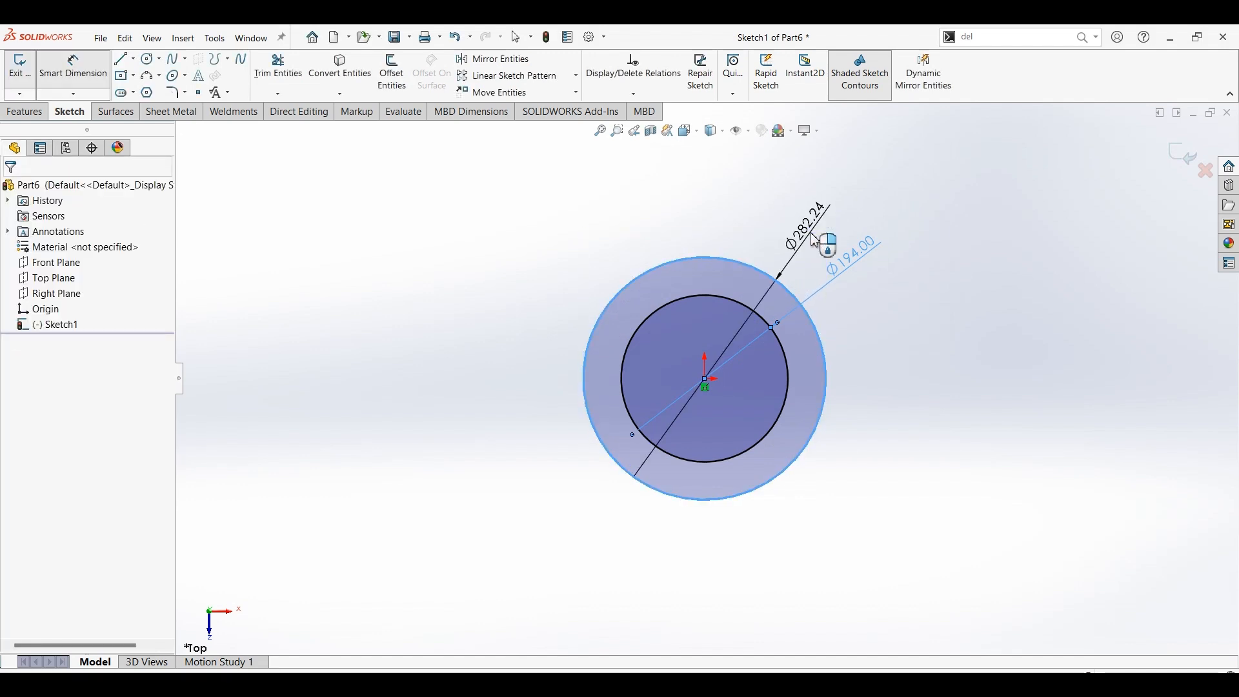
{"action": "type", "text": "200"}
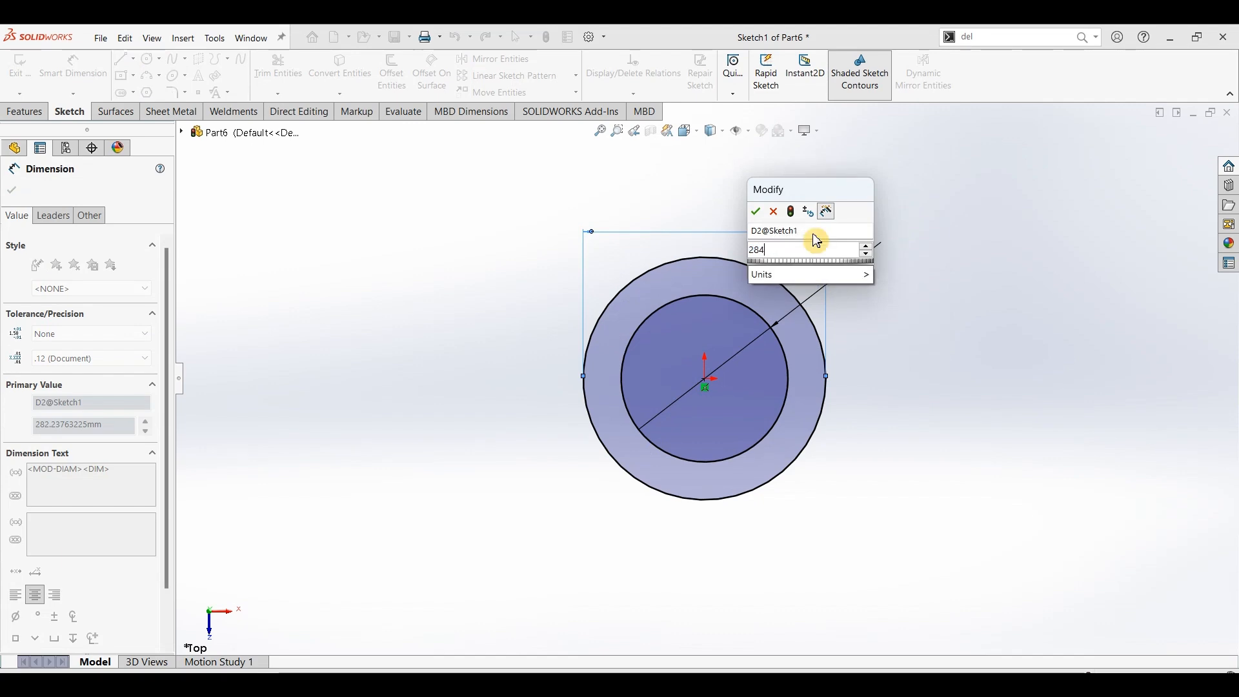
{"action": "key", "text": "Return"}
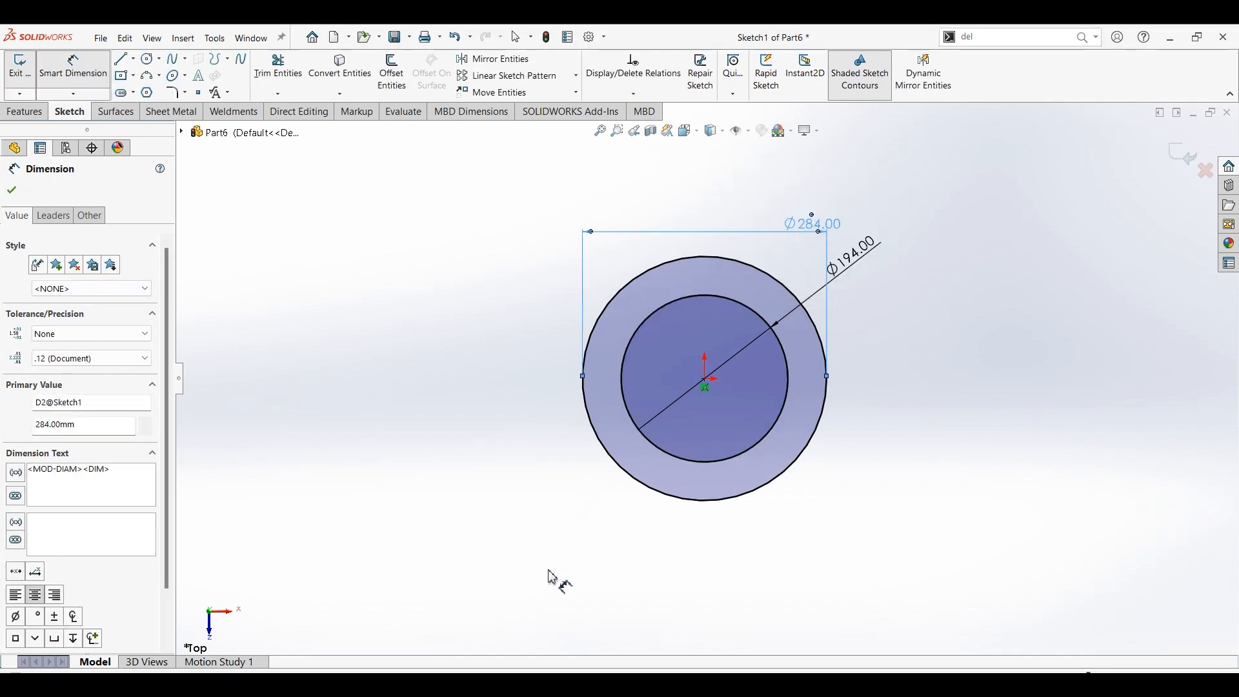
Step: Check the upper lug's shape and dimensions in the Part213_dwg PDF drawing, and return to the SOLIDWORKS sketch
{"action": "key", "text": "alt+Tab"}
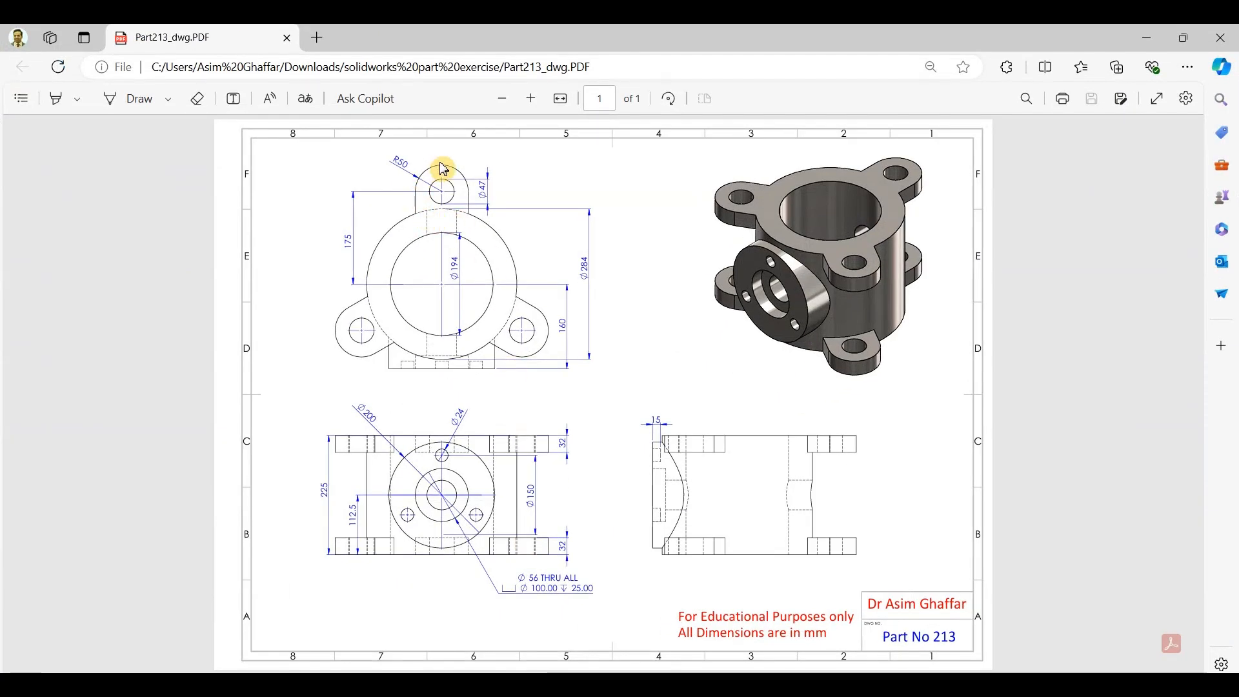
{"action": "left_click", "coordinate": [1147, 37]}
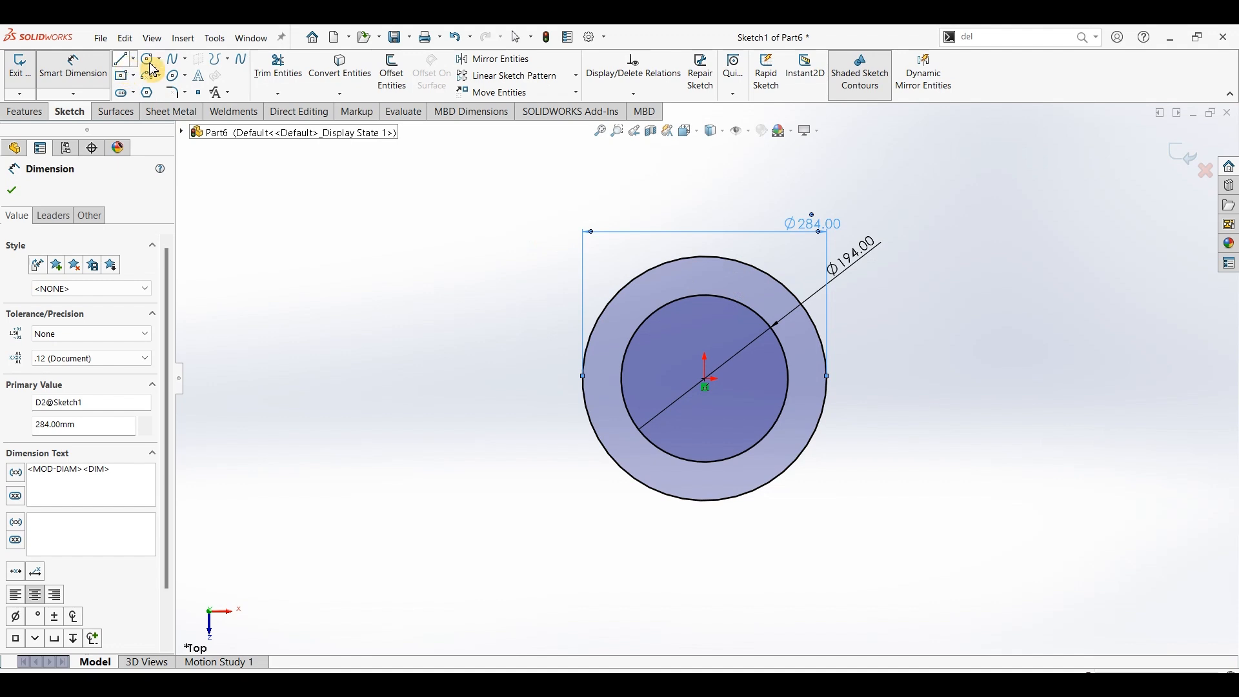
{"action": "key", "text": "l"}
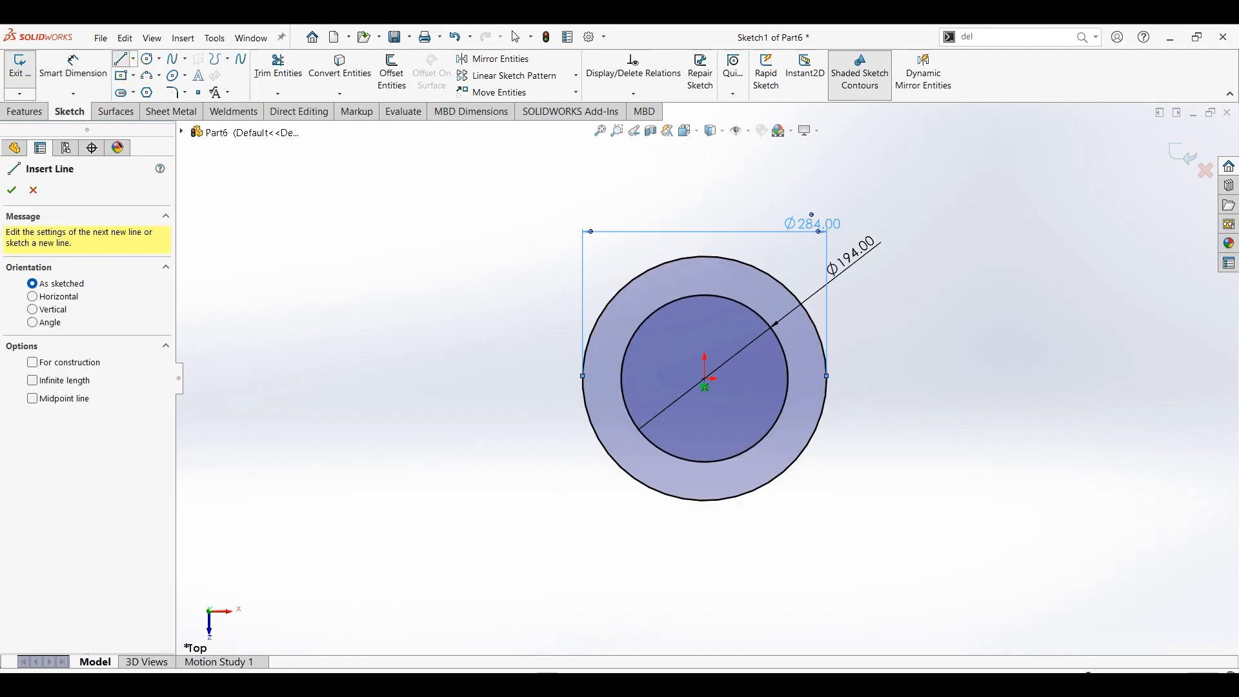
{"action": "key", "text": "alt+Tab"}
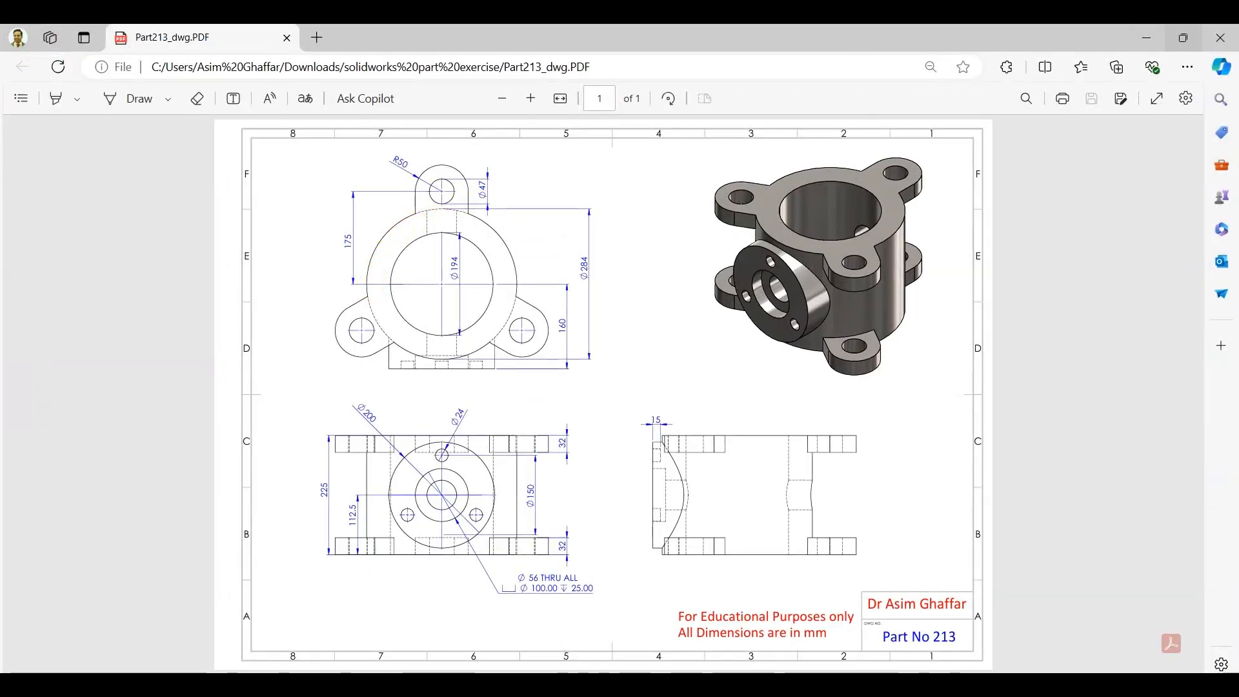
{"action": "left_click", "coordinate": [1147, 37]}
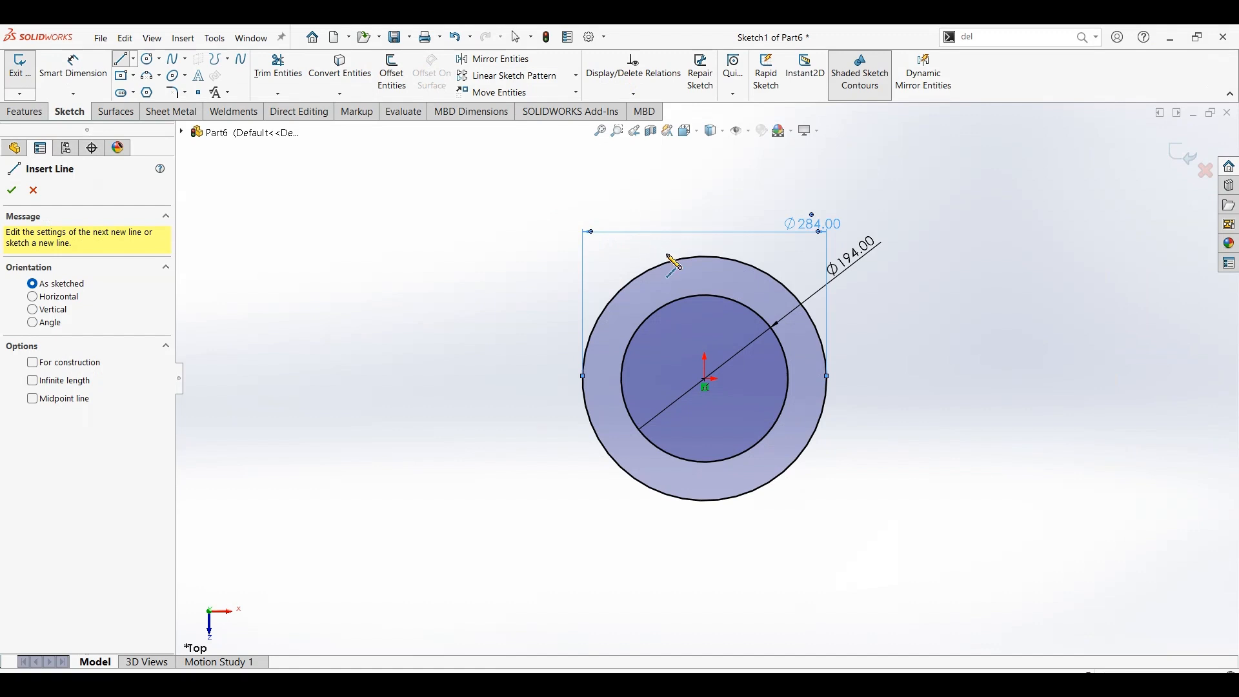
{"action": "left_click", "coordinate": [599, 316]}
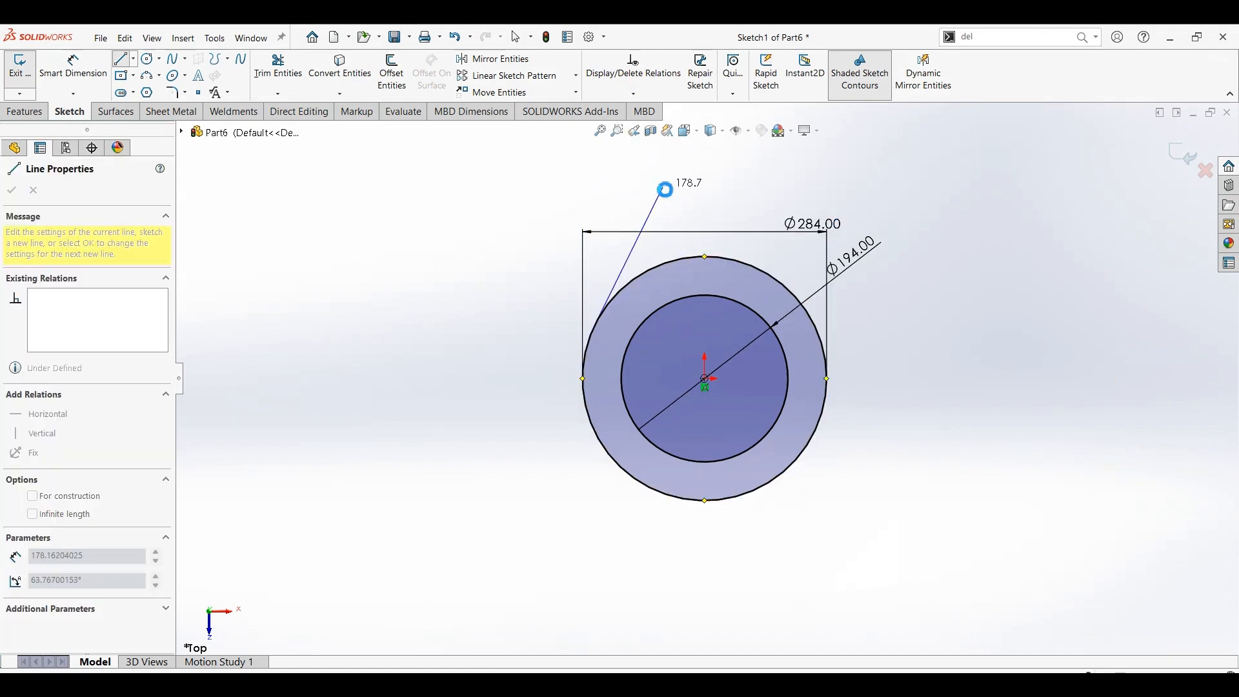
{"action": "key", "text": "Escape"}
{"action": "key", "text": "Escape"}
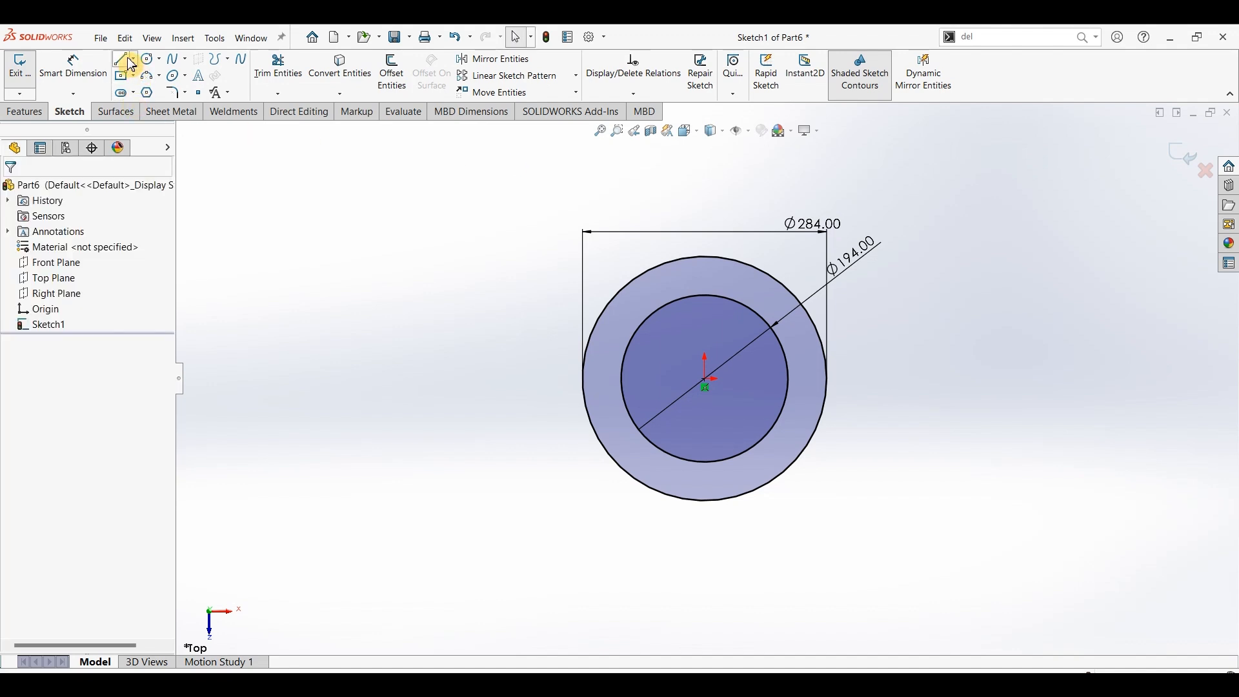
Step: Sketch a closed lug outline above the circles: two vertical lines joined by a tangent arc of about 47 mm radius and a horizontal base line
{"action": "left_click", "coordinate": [129, 61]}
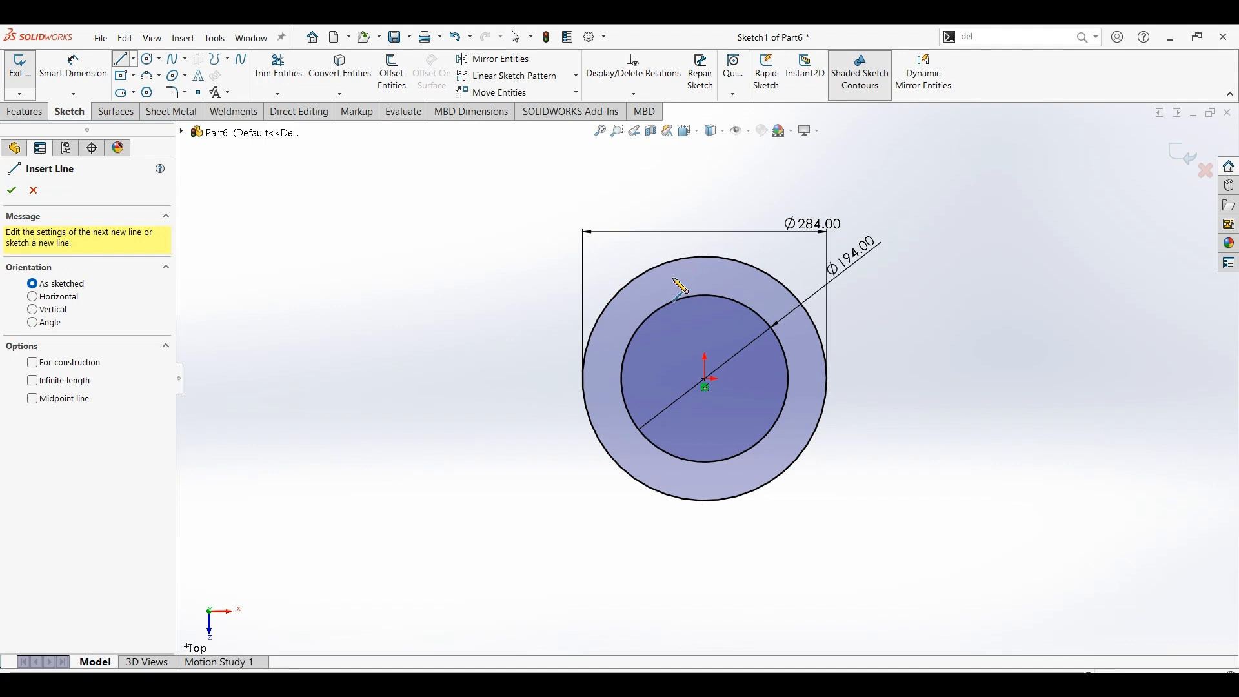
{"action": "left_click", "coordinate": [673, 278]}
{"action": "left_click", "coordinate": [674, 201]}
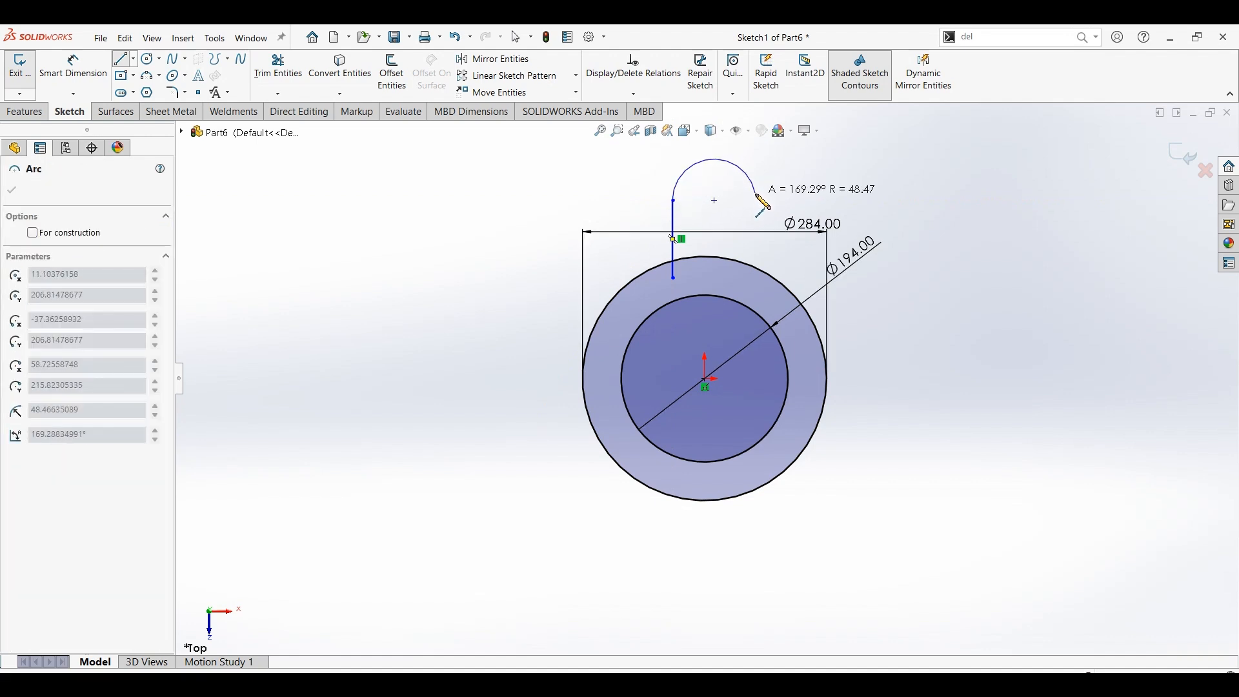
{"action": "left_click", "coordinate": [755, 201]}
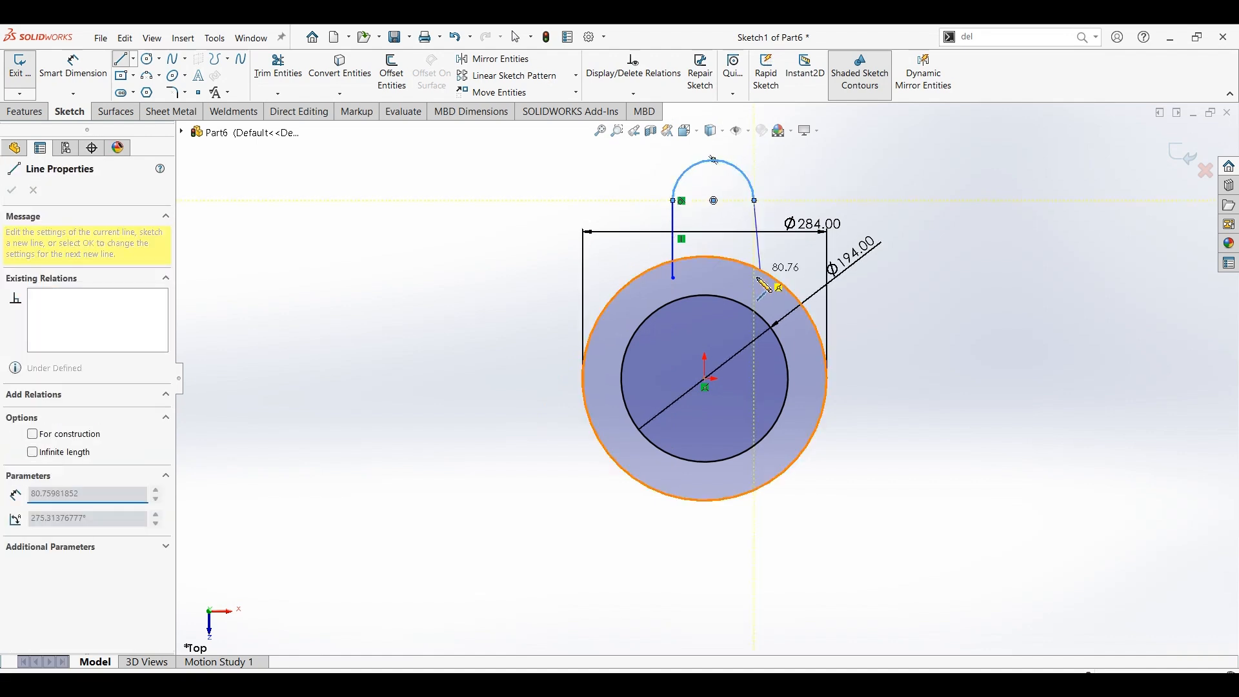
{"action": "left_click", "coordinate": [754, 278]}
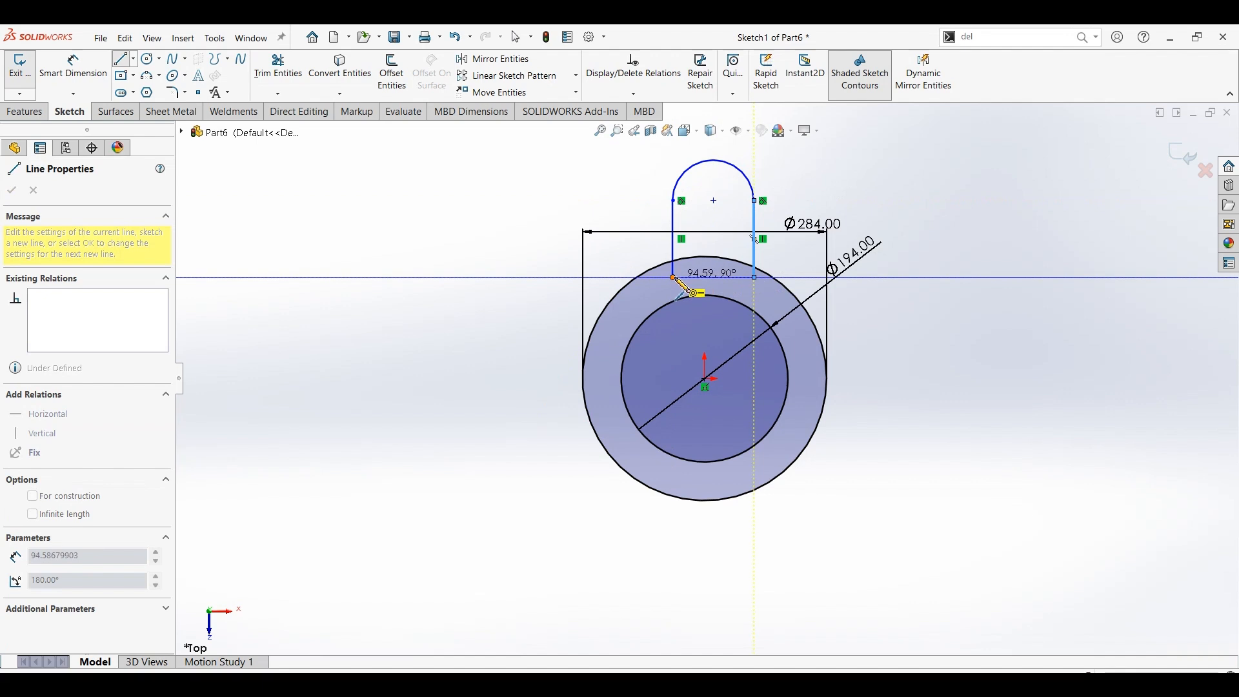
{"action": "left_click", "coordinate": [673, 278]}
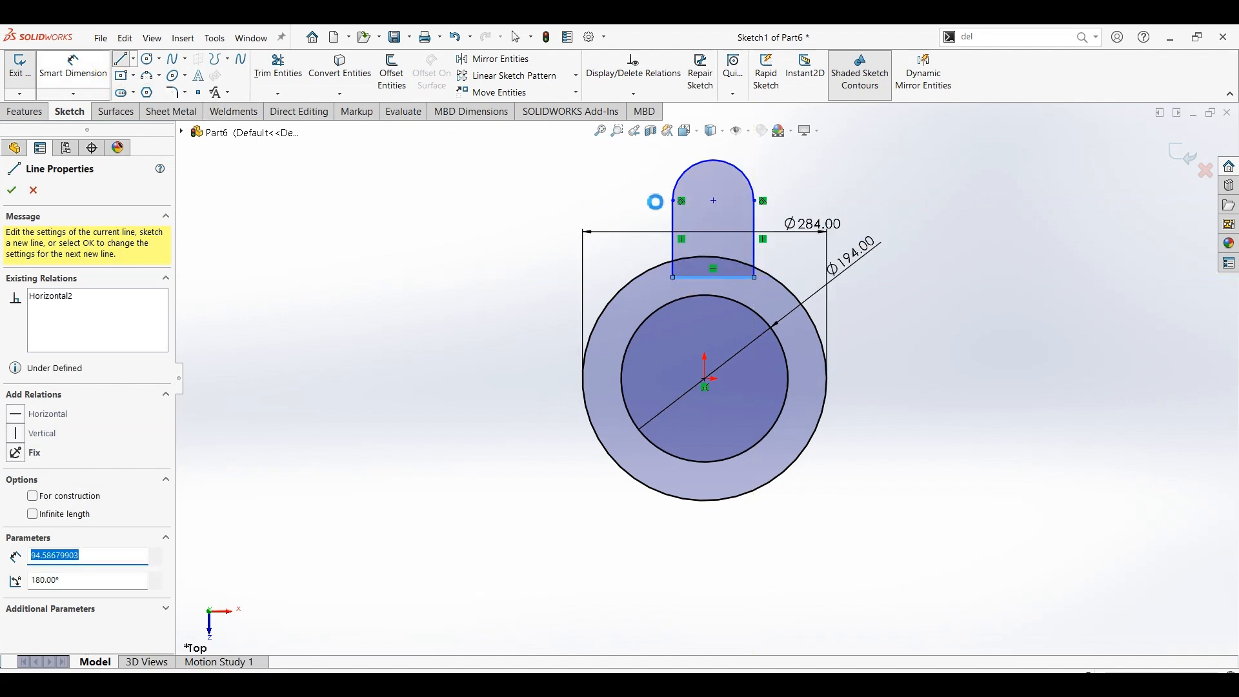
{"action": "key", "text": "Escape"}
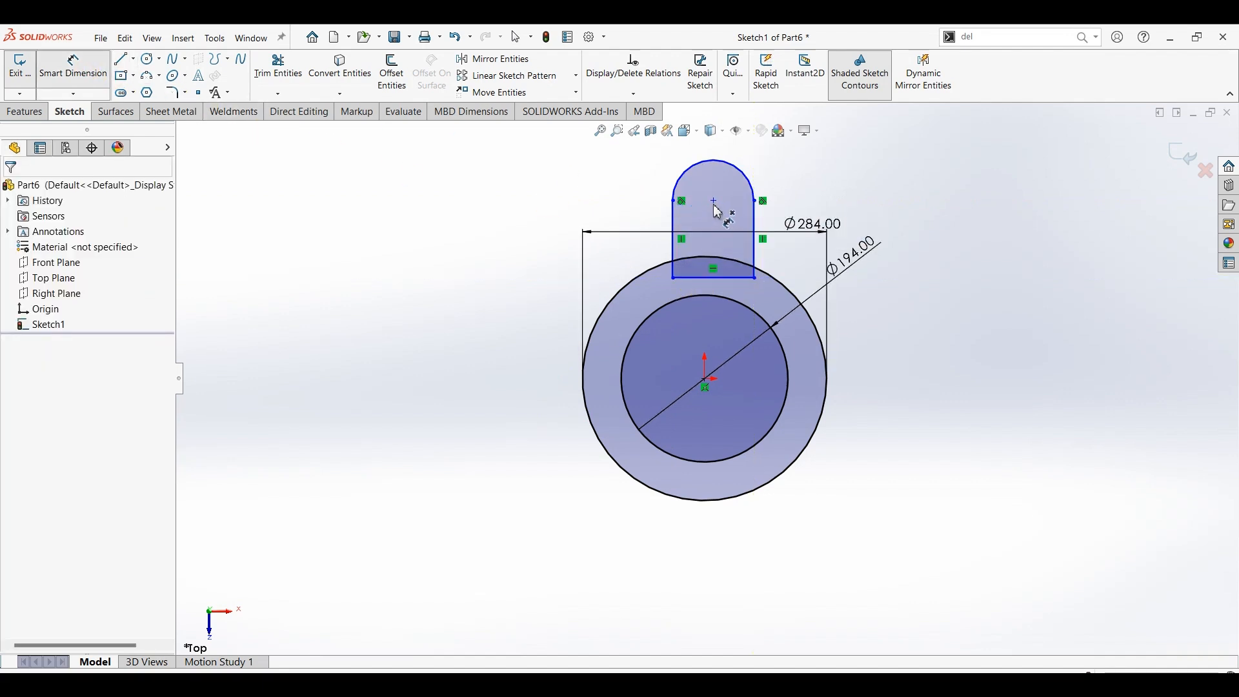
Step: Draw a circle about 30 mm in diameter centred on the lug's arc centre
{"action": "left_click", "coordinate": [152, 60]}
{"action": "left_click", "coordinate": [714, 201]}
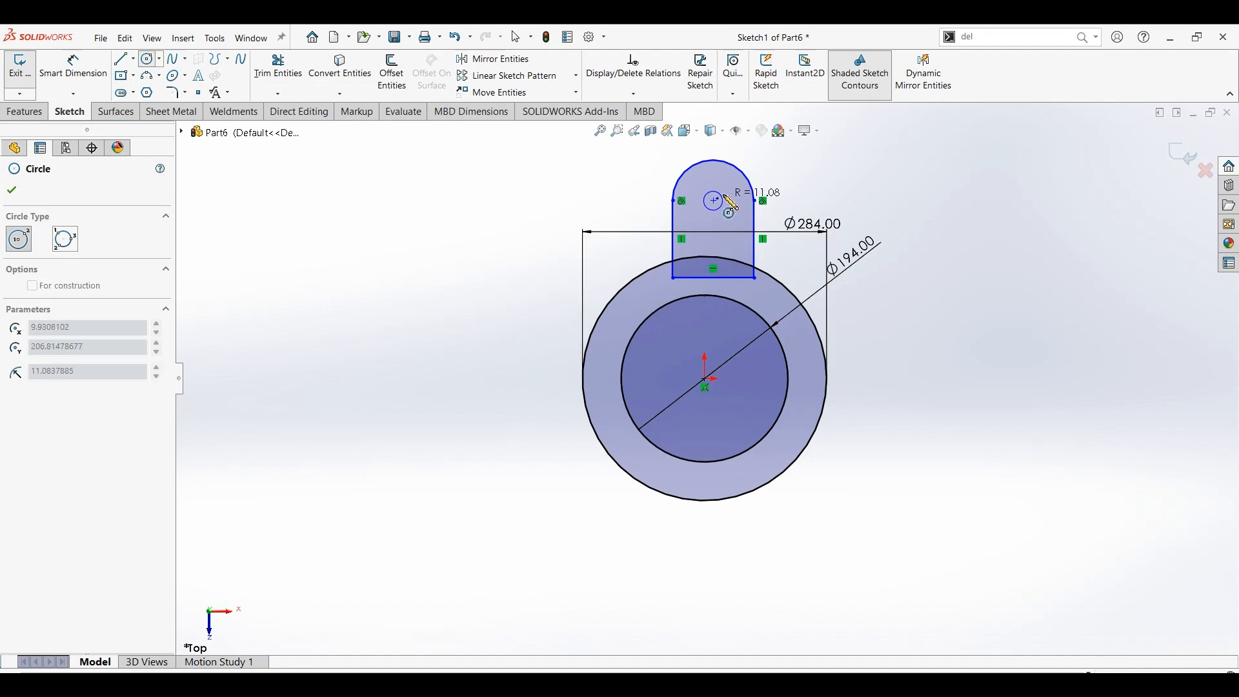
{"action": "left_click", "coordinate": [729, 204]}
Step: Dimension the radius of the lug's rounded end to 50 mm
{"action": "left_click", "coordinate": [73, 63]}
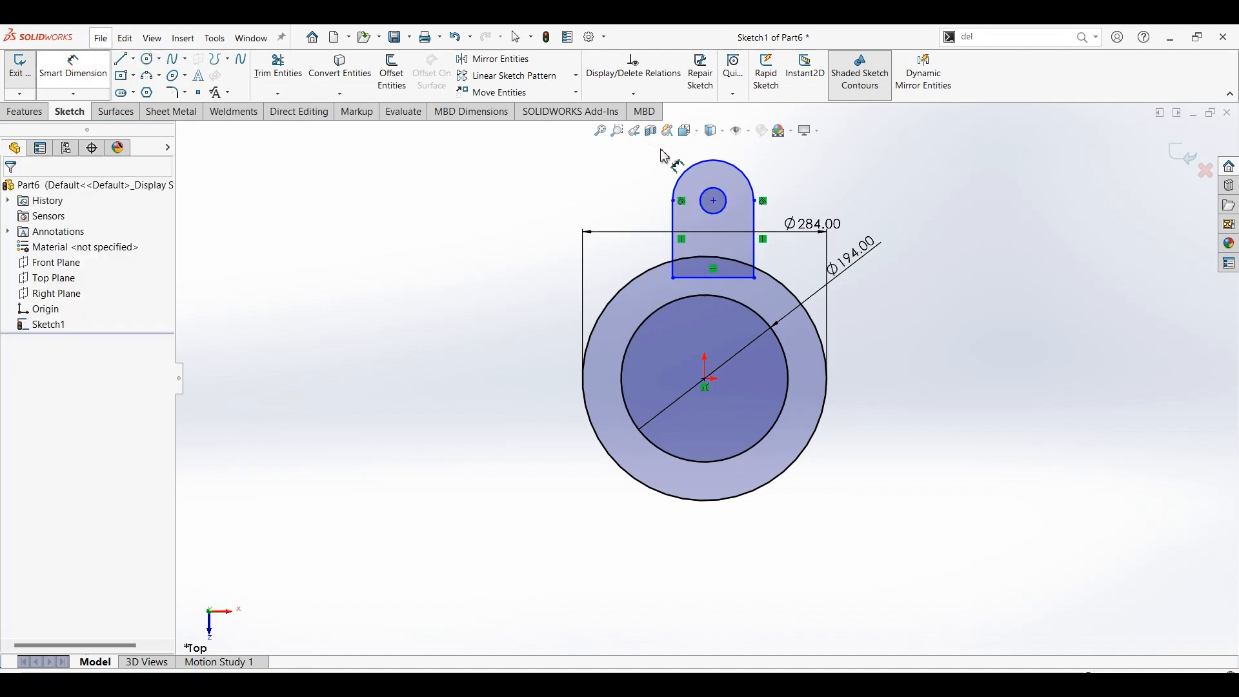
{"action": "left_click", "coordinate": [752, 183]}
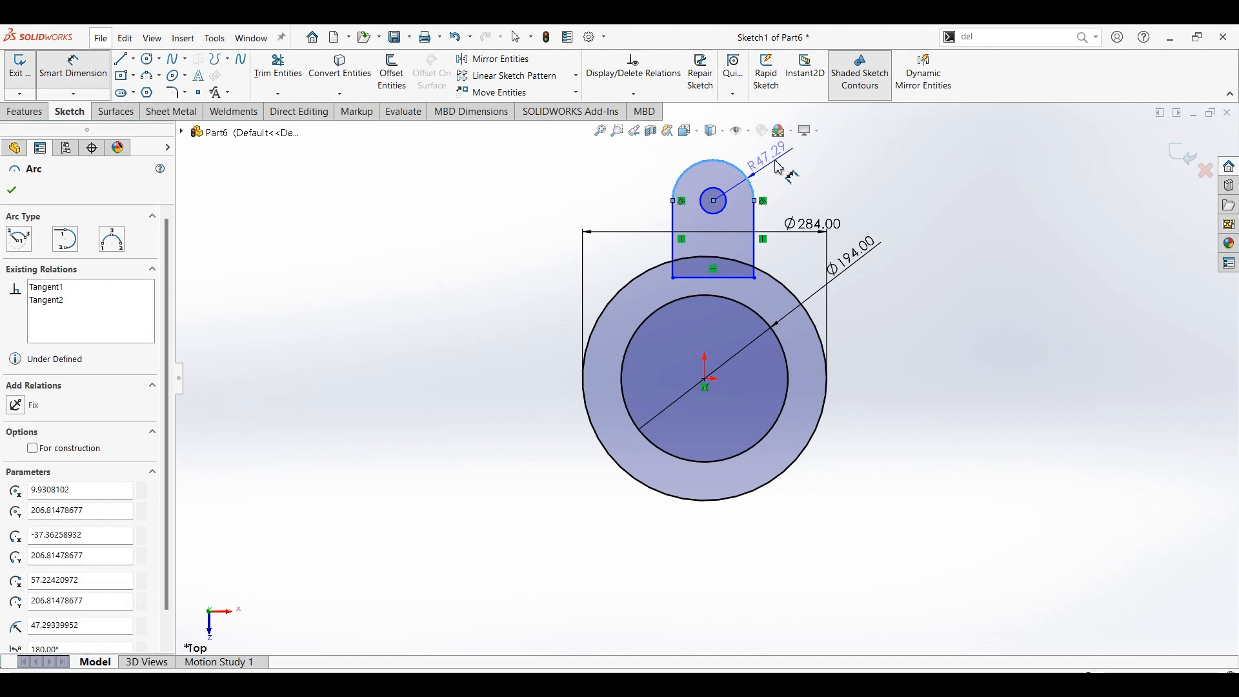
{"action": "left_click", "coordinate": [777, 165]}
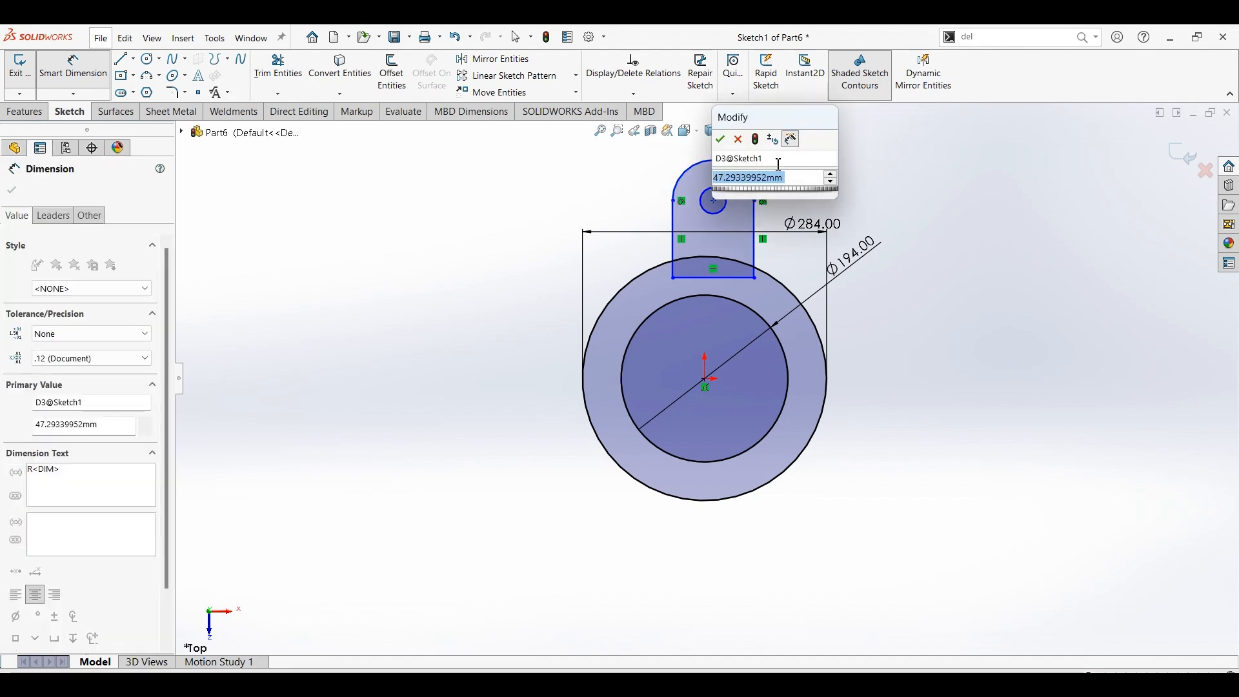
{"action": "type", "text": "50"}
{"action": "key", "text": "Return"}
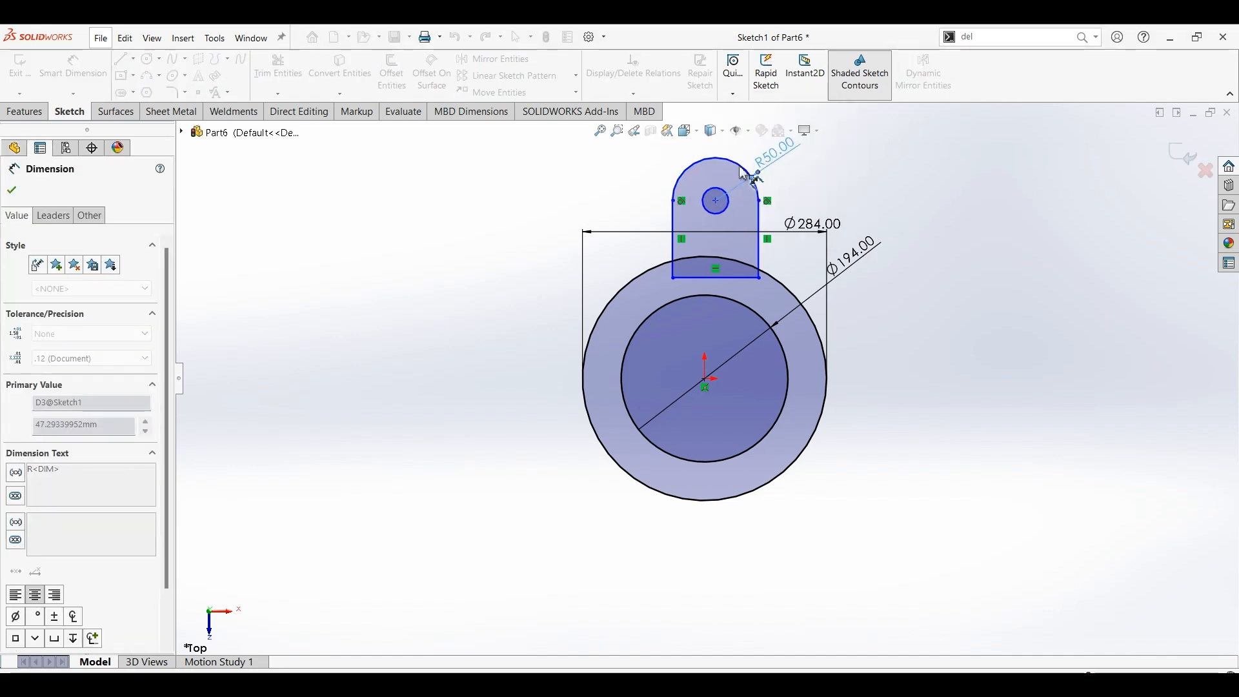
Step: Dimension the lug hole's diameter to 47 mm
{"action": "left_click", "coordinate": [715, 195]}
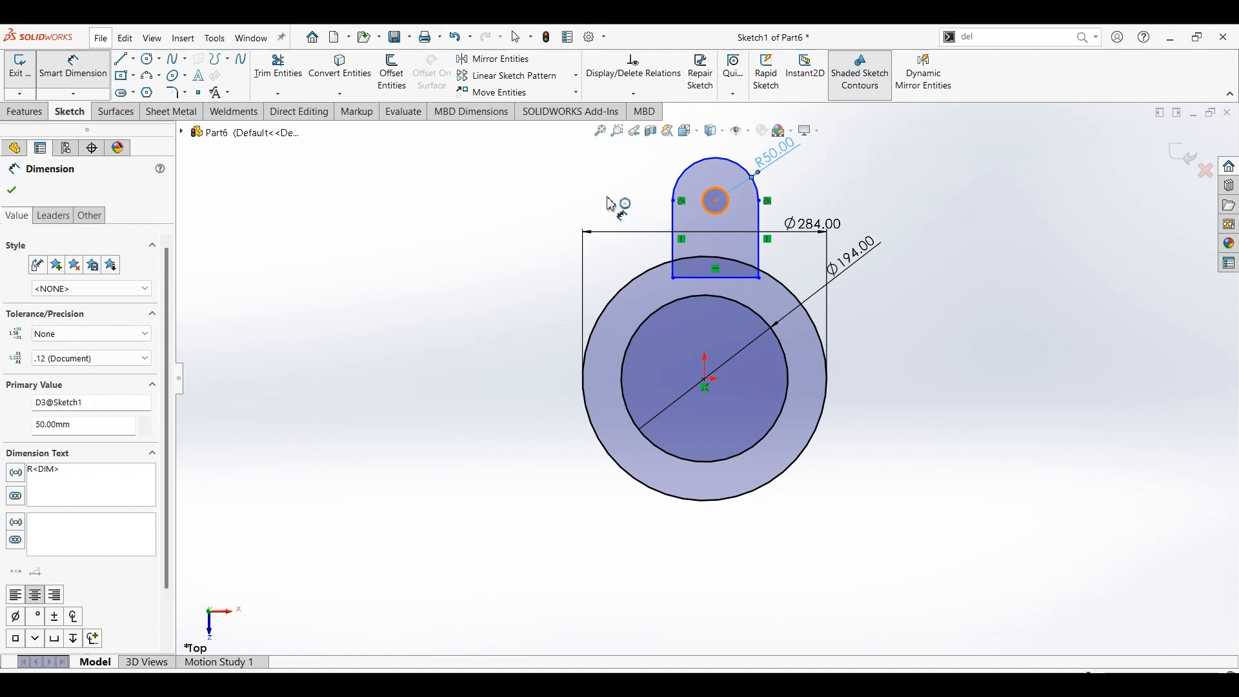
{"action": "left_click", "coordinate": [608, 199]}
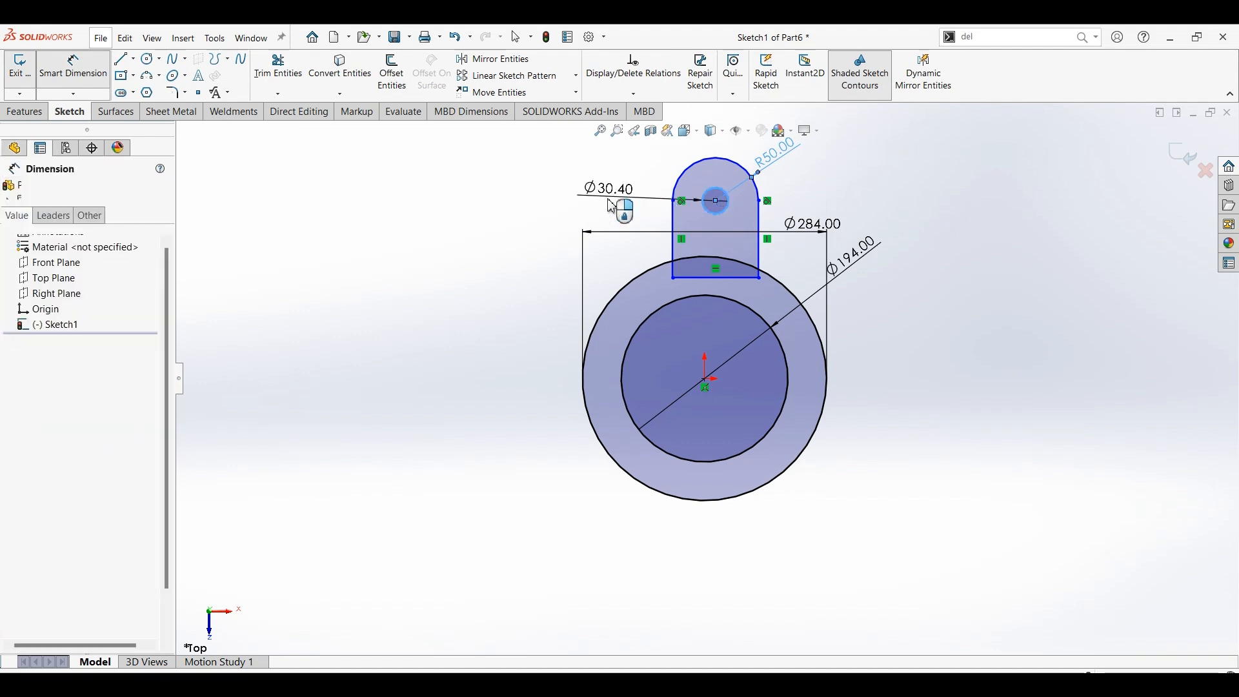
{"action": "type", "text": "47"}
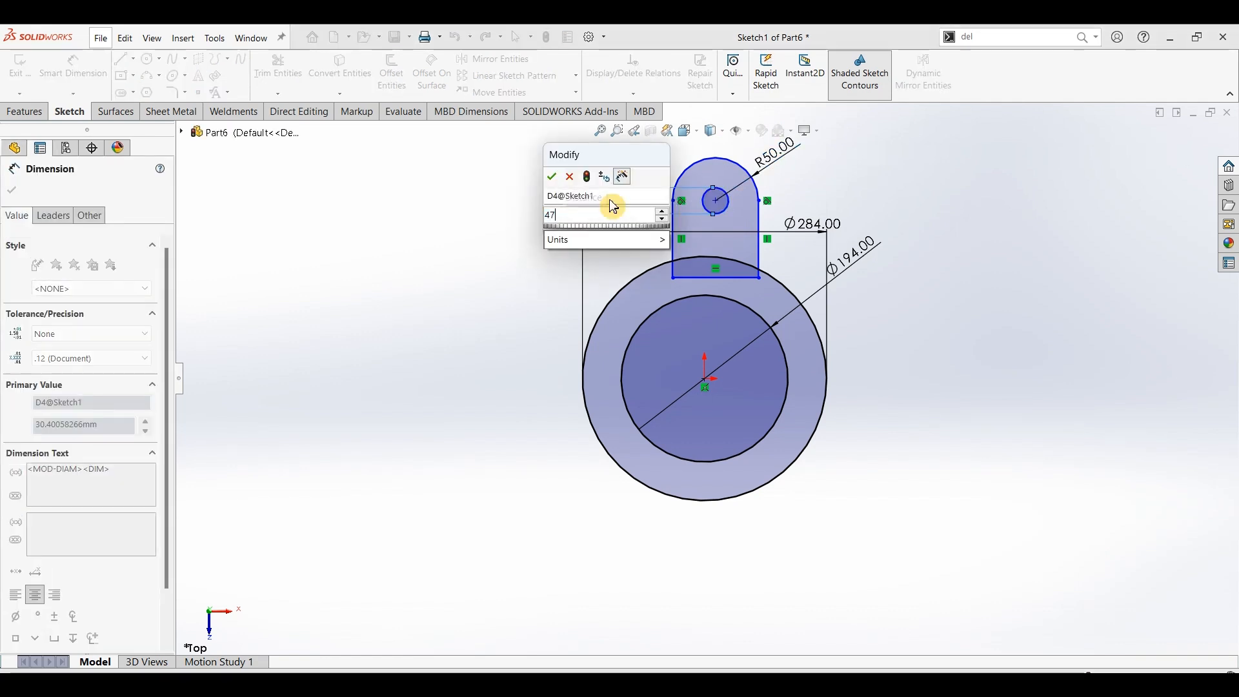
{"action": "key", "text": "Return"}
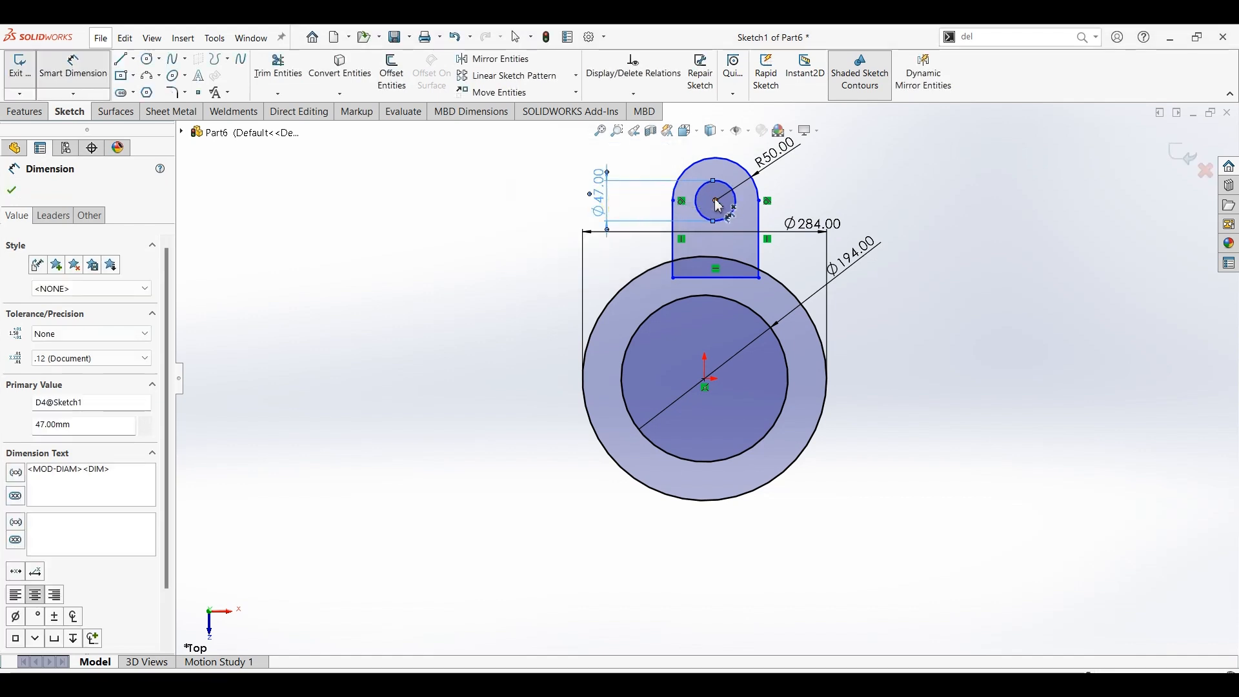
Step: Dimension the vertical distance between the lug hole's centre and the origin as 350/2, giving 175 mm
{"action": "left_click", "coordinate": [706, 379]}
{"action": "left_click", "coordinate": [891, 310]}
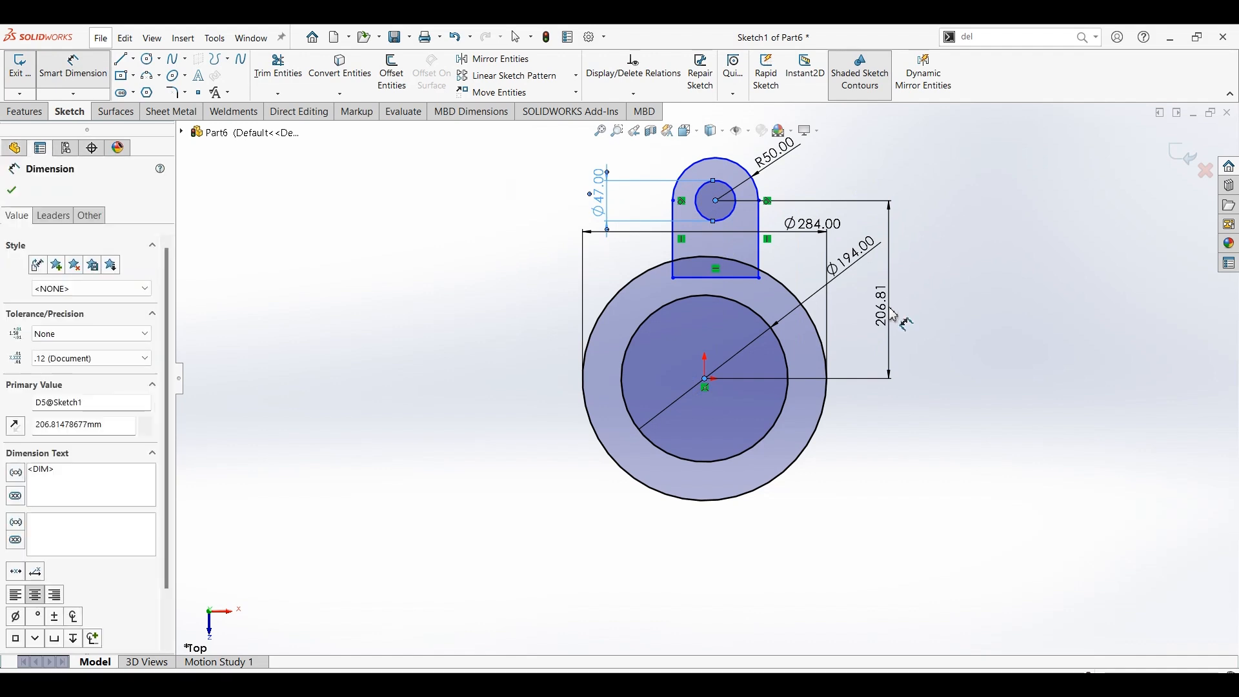
{"action": "type", "text": "350"}
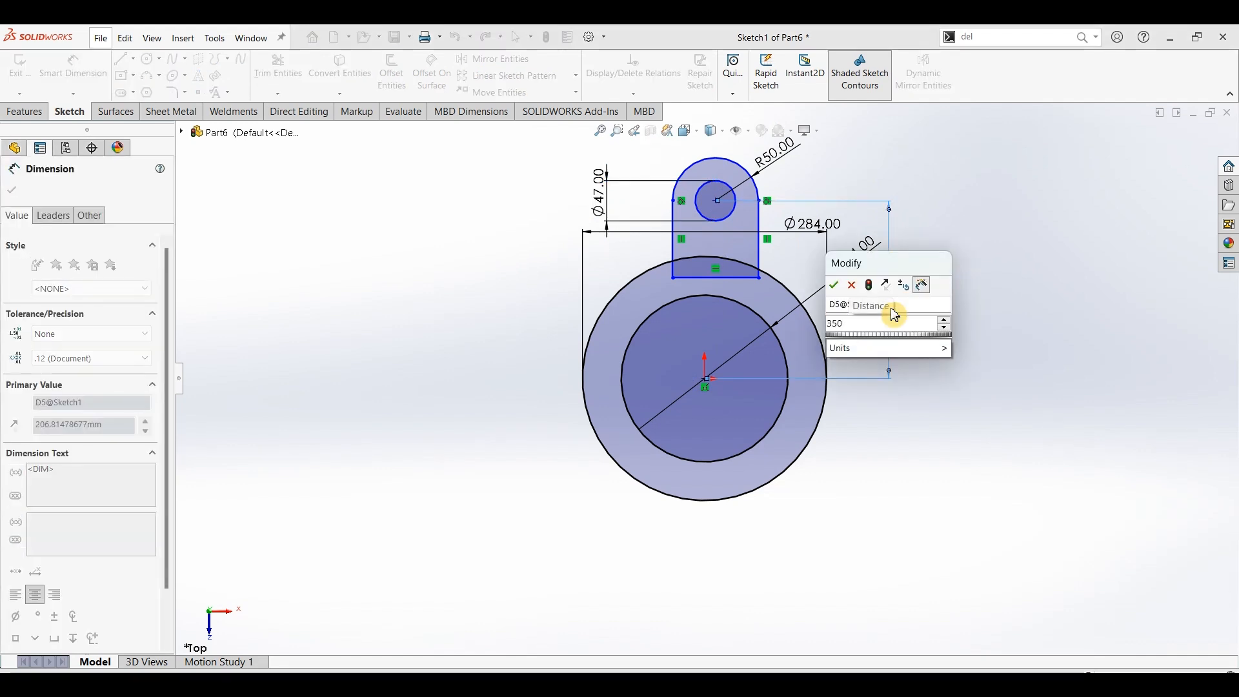
{"action": "type", "text": "/2"}
{"action": "key", "text": "Return"}
{"action": "key", "text": "Return"}
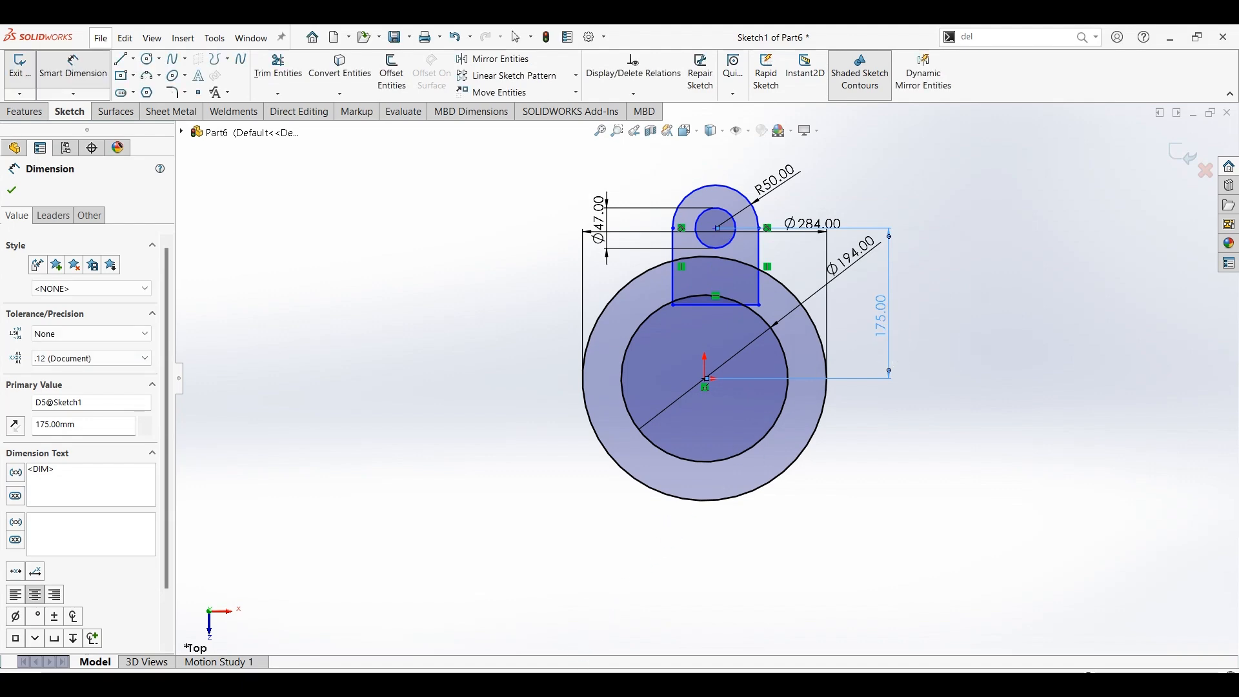
Step: Check the lug's position in the PDF drawing, and add a Vertical relation between the lug hole's centre and the origin in SOLIDWORKS
{"action": "key", "text": "alt+Tab"}
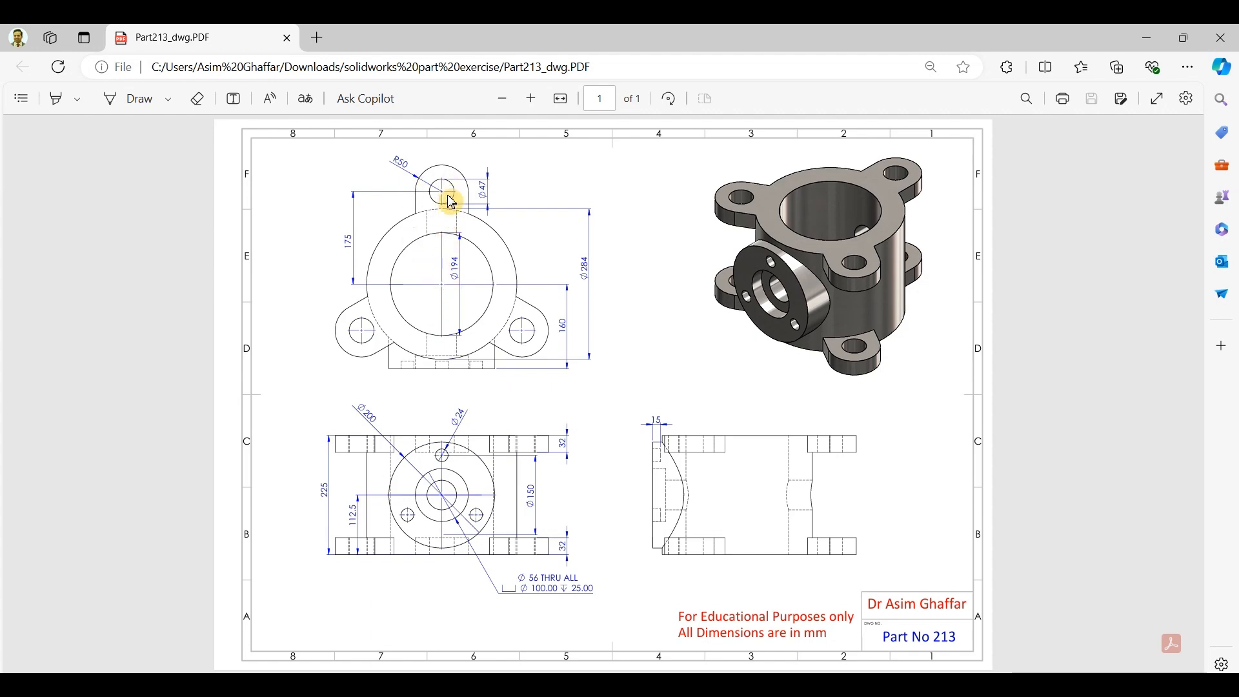
{"action": "left_click", "coordinate": [1147, 37]}
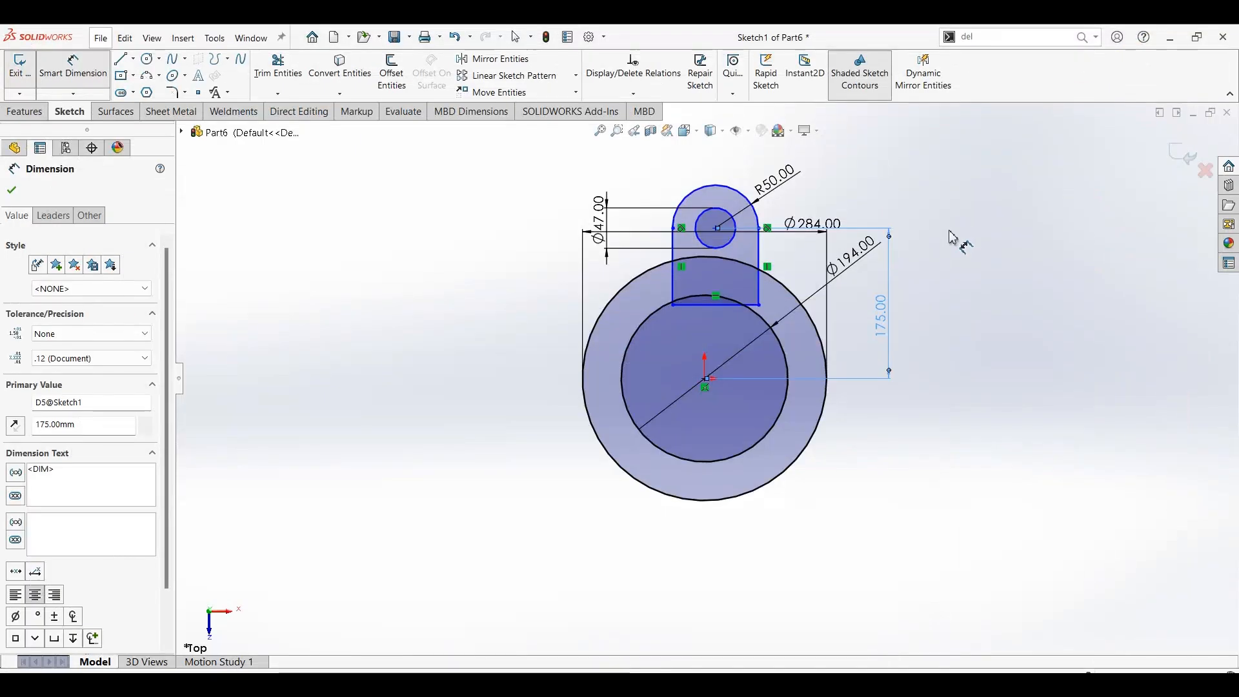
{"action": "key", "text": "Escape"}
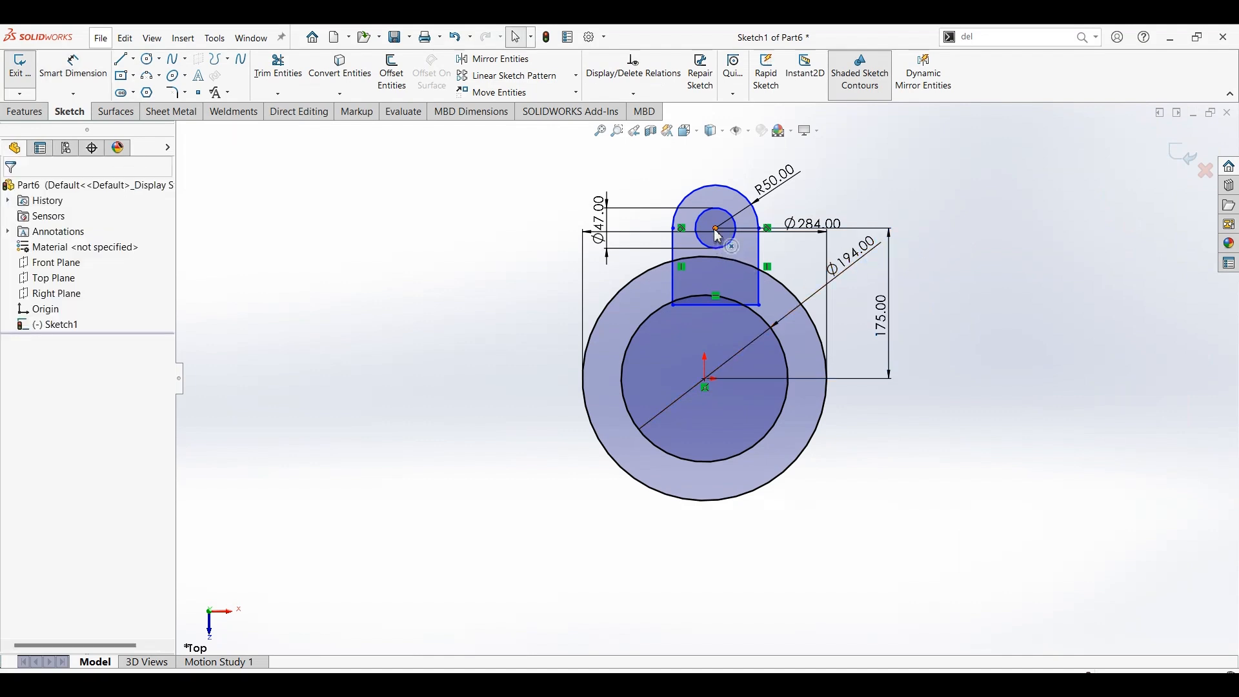
{"action": "left_click", "coordinate": [716, 228]}
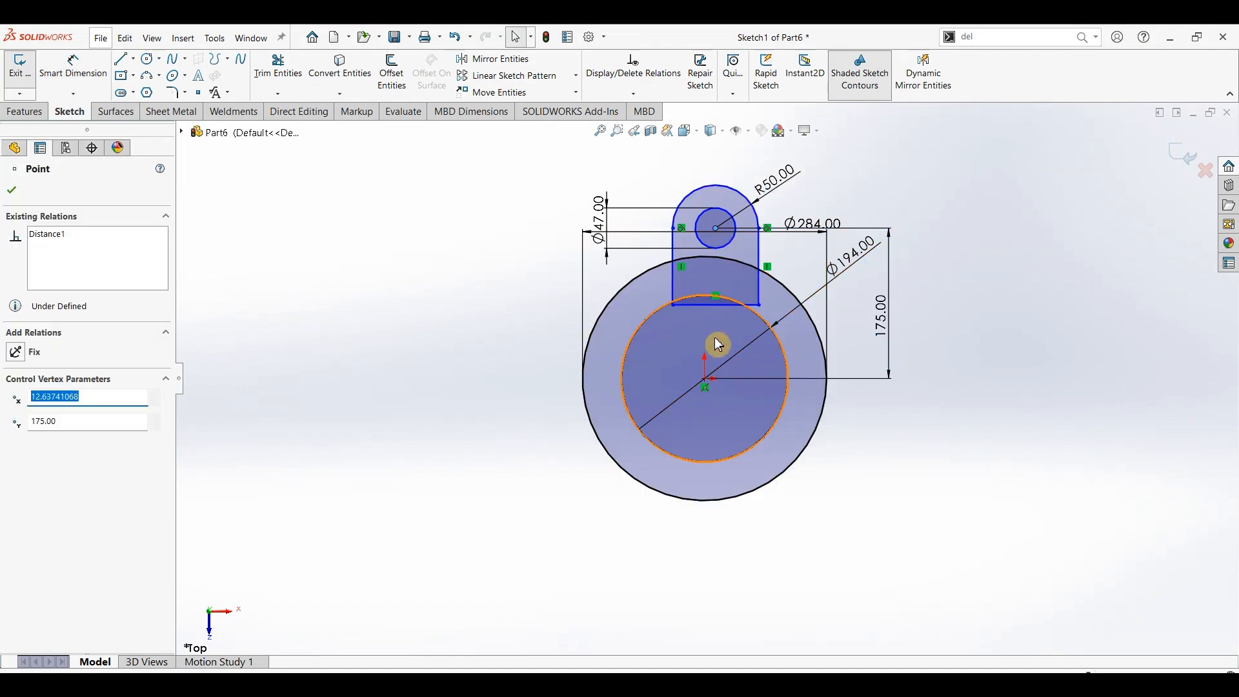
{"action": "left_click", "coordinate": [707, 381]}
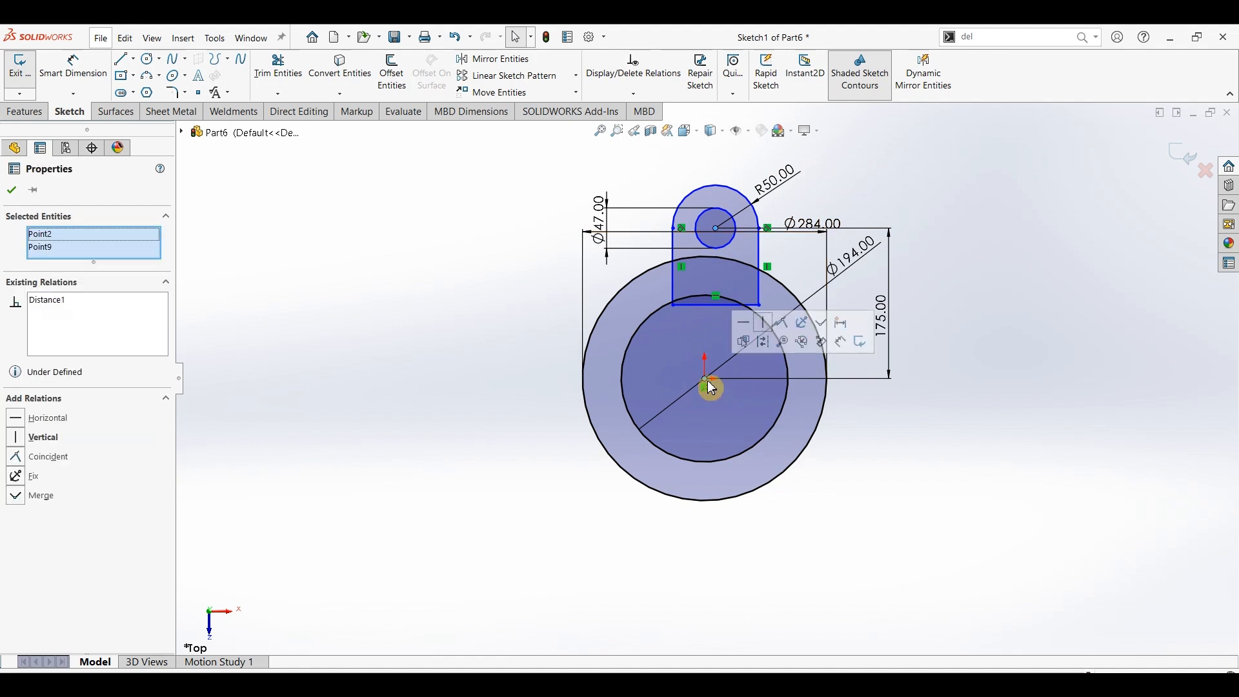
{"action": "left_click", "coordinate": [766, 326]}
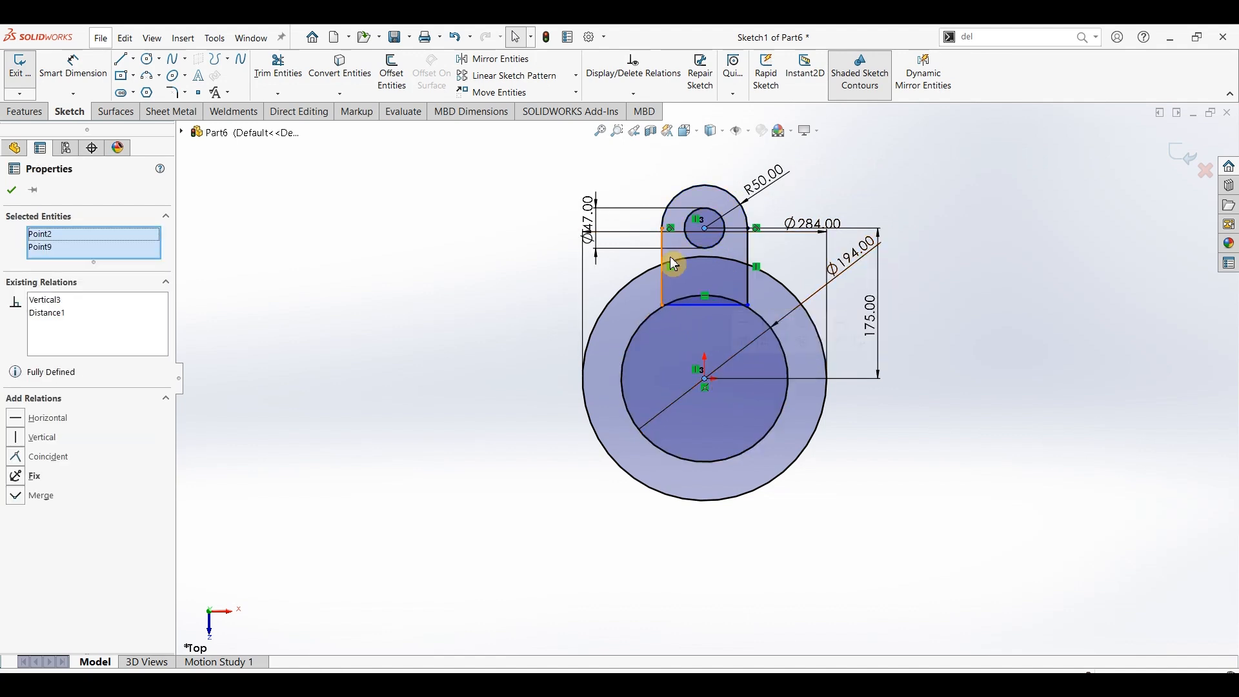
{"action": "key", "text": "Escape"}
Step: Move the lug's base line up and trim away the base line and side-line portions inside the 284 mm circle
{"action": "left_click", "coordinate": [749, 306]}
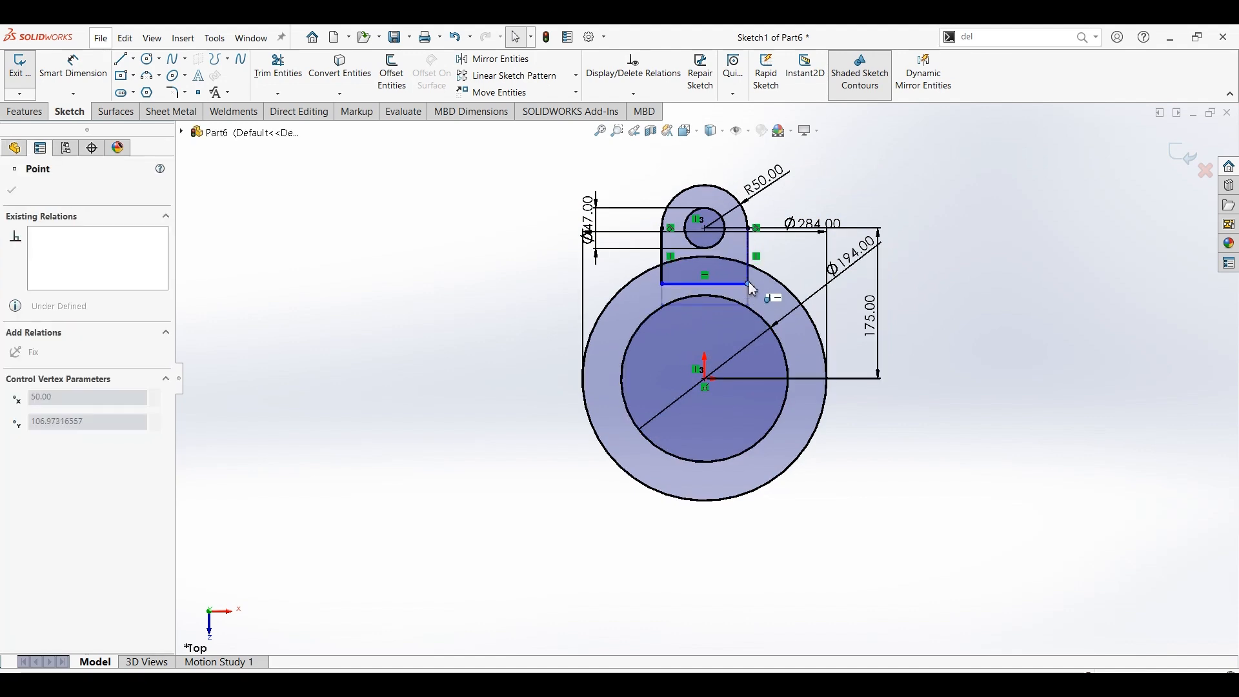
{"action": "left_click_drag", "start_coordinate": [749, 306], "coordinate": [748, 283]}
{"action": "left_click", "coordinate": [278, 70]}
{"action": "mouse_move", "coordinate": [650, 294]}
{"action": "left_mouse_down"}
{"action": "mouse_move", "coordinate": [700, 271]}
{"action": "mouse_move", "coordinate": [740, 299]}
{"action": "mouse_move", "coordinate": [643, 262]}
{"action": "left_mouse_up"}
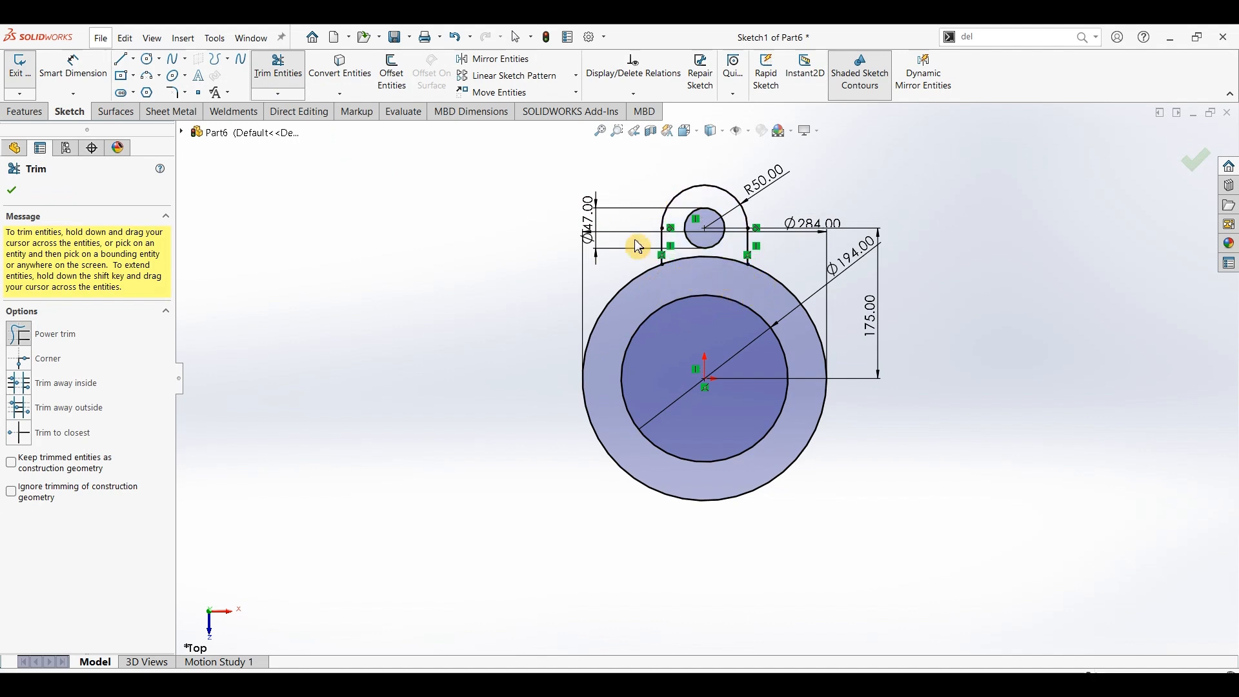
{"action": "left_click", "coordinate": [16, 192]}
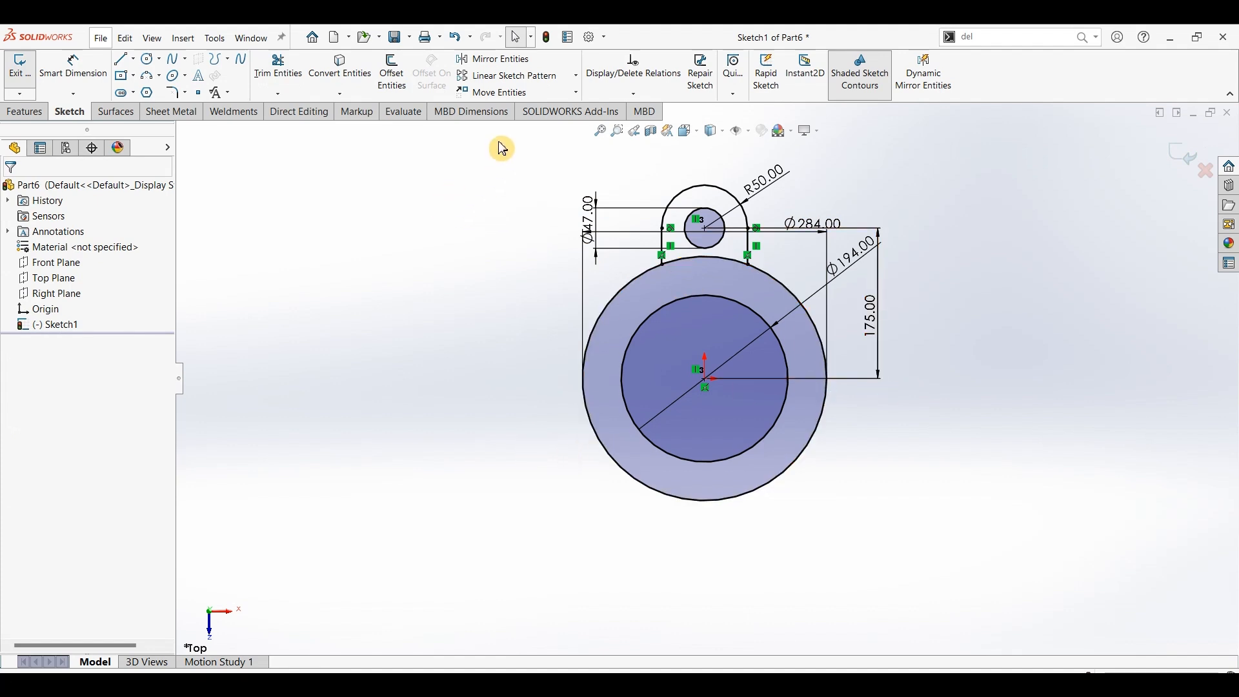
Step: Create a circular sketch pattern of the lug's side lines, arc and hole about the origin with 3 equally spaced instances over 360 degrees
{"action": "left_click", "coordinate": [578, 77]}
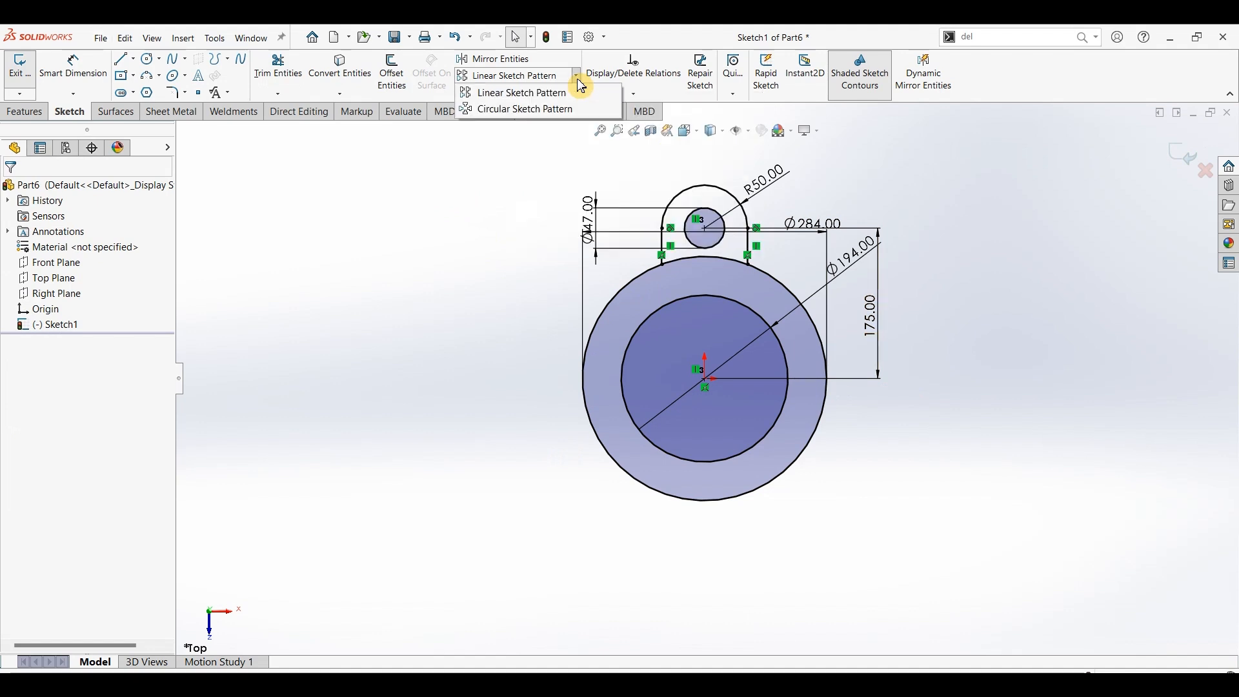
{"action": "left_click", "coordinate": [531, 111]}
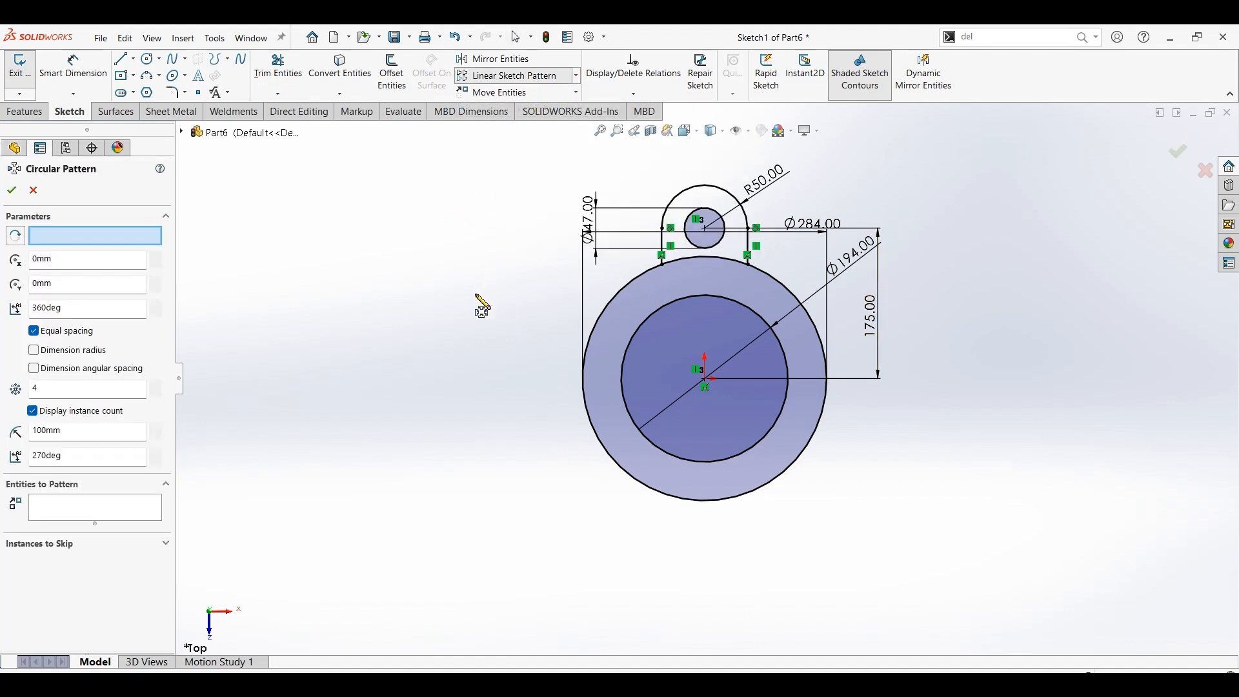
{"action": "left_click", "coordinate": [98, 504]}
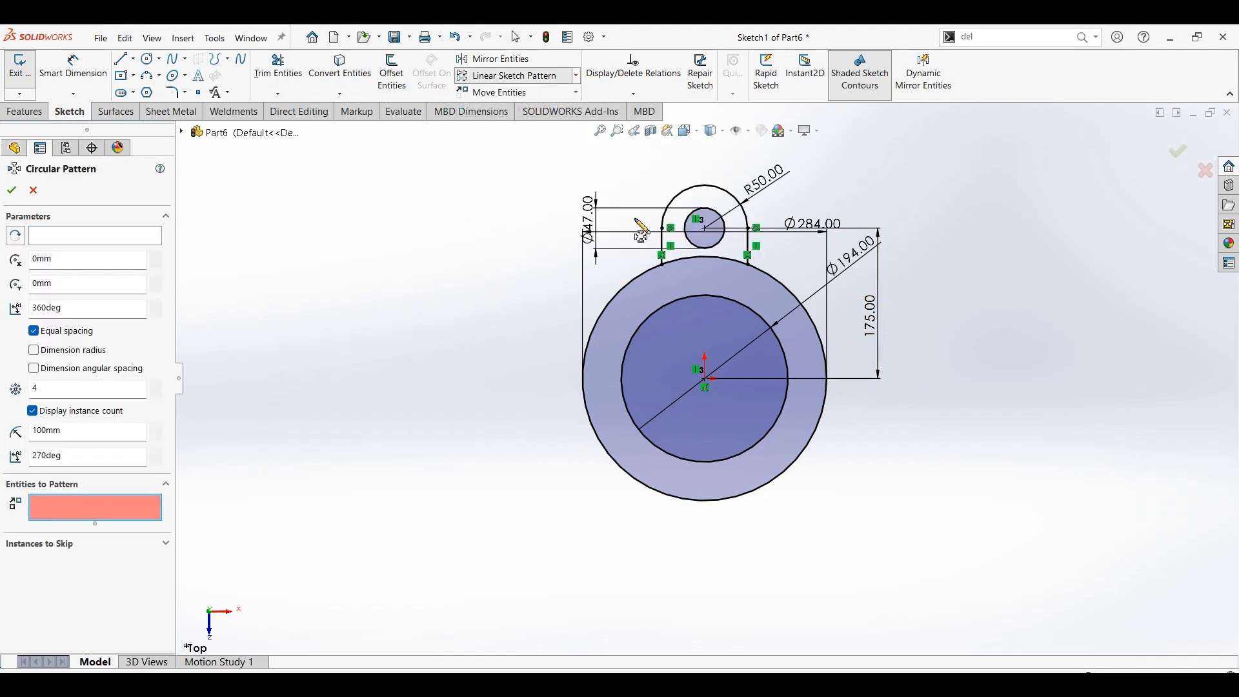
{"action": "left_click", "coordinate": [663, 248]}
{"action": "left_click", "coordinate": [687, 197]}
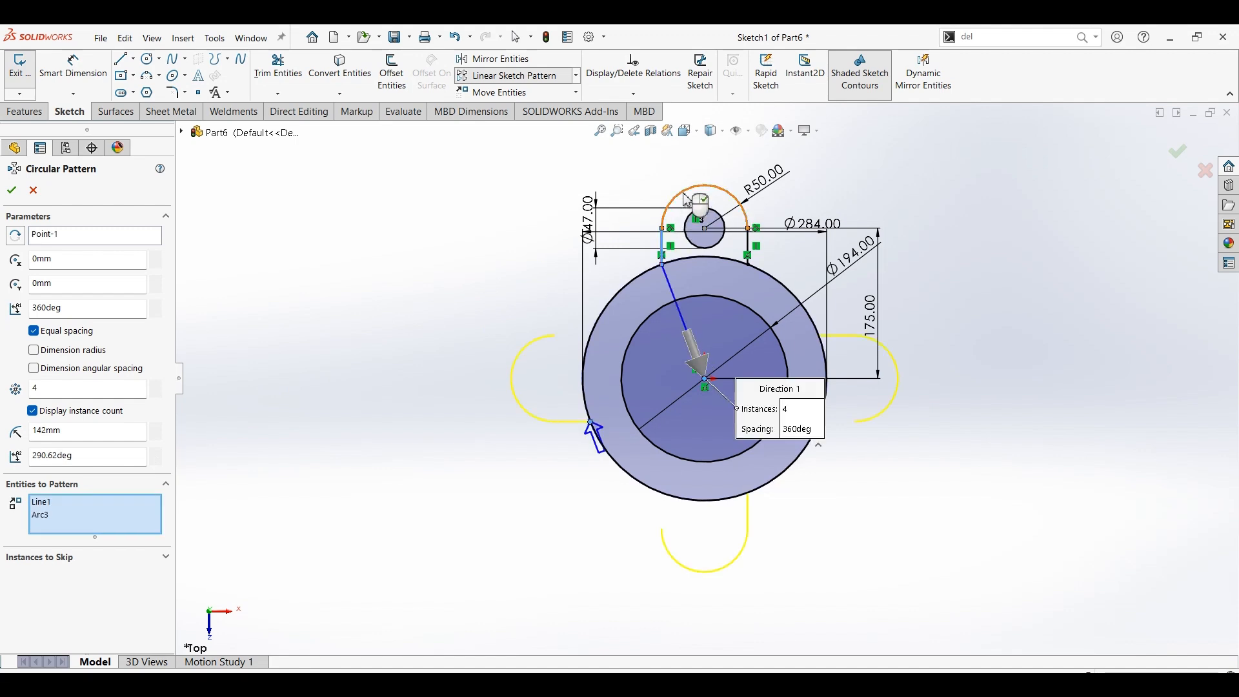
{"action": "left_click", "coordinate": [718, 221]}
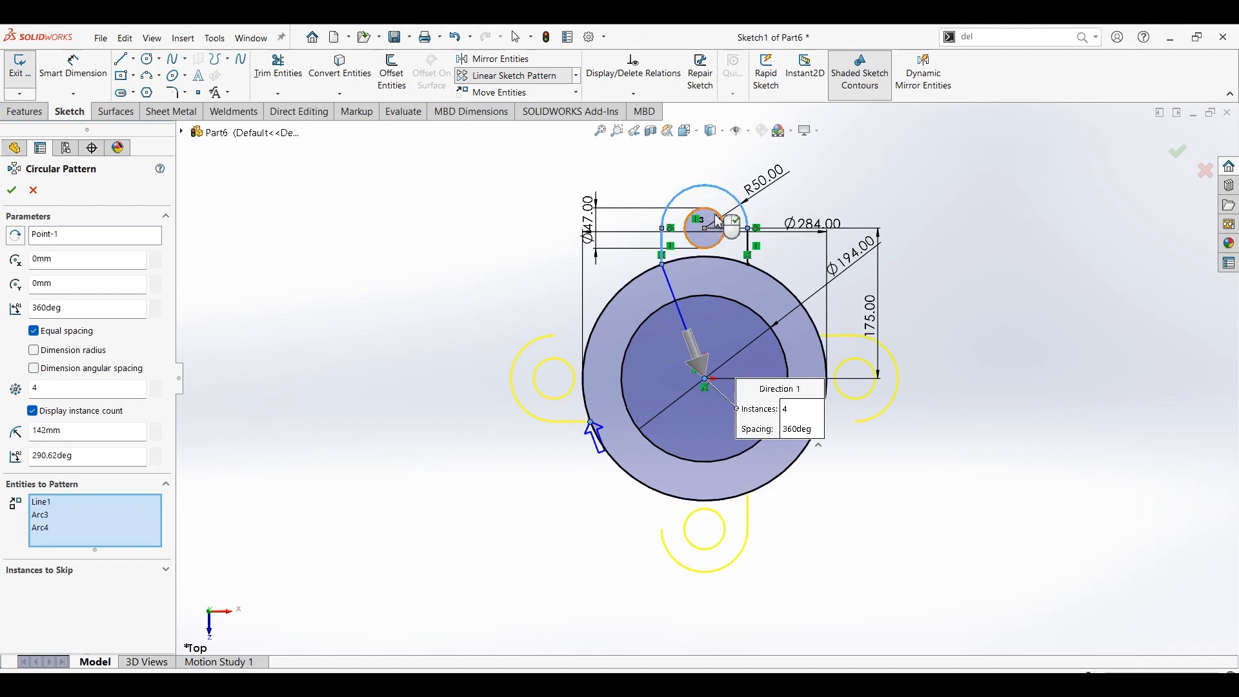
{"action": "left_click", "coordinate": [749, 249]}
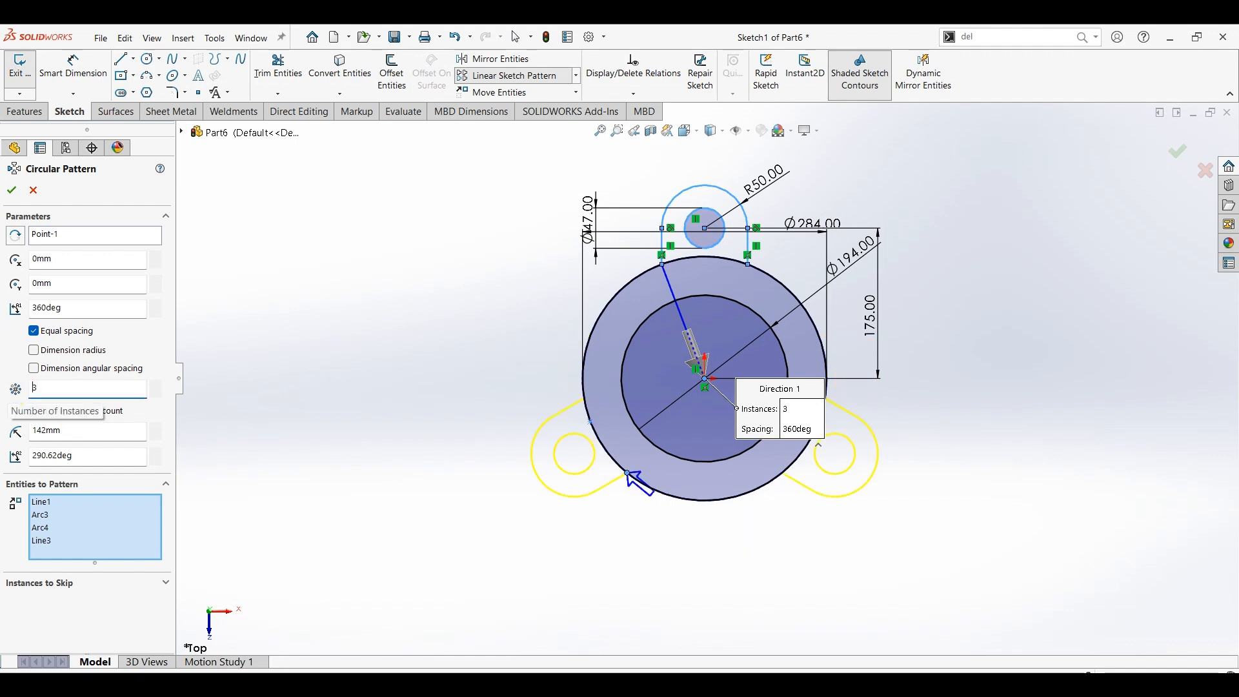
{"action": "left_click", "coordinate": [11, 189]}
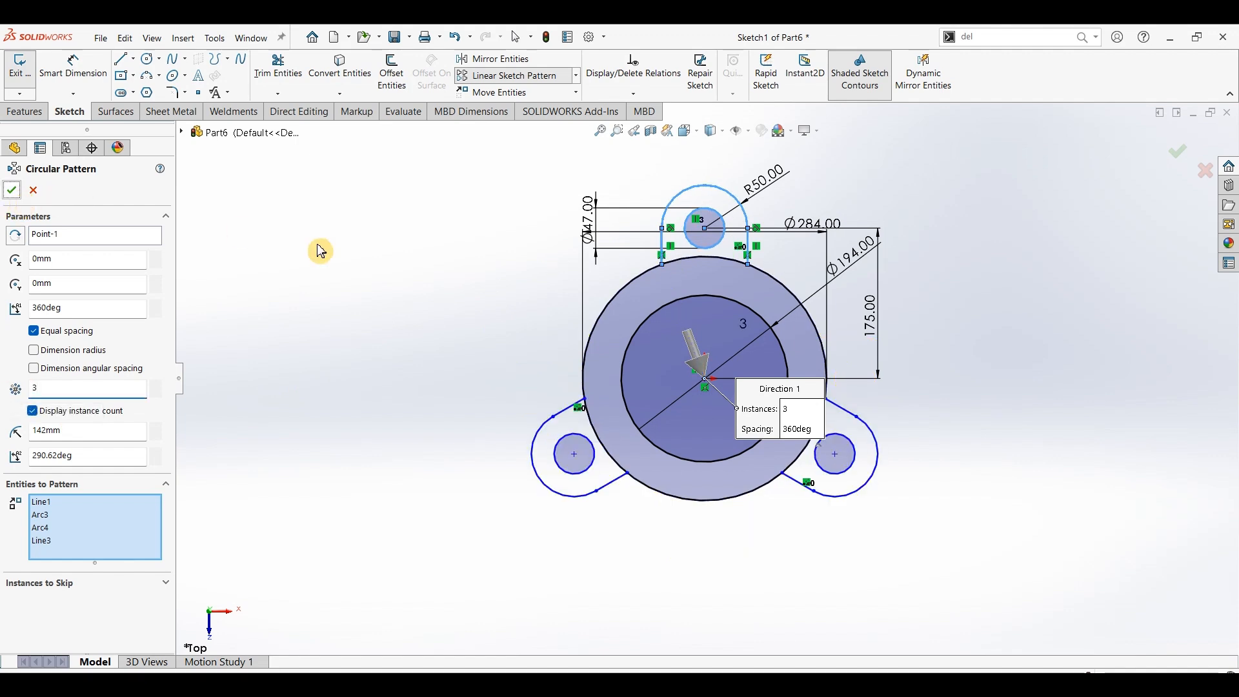
{"action": "left_click", "coordinate": [992, 295]}
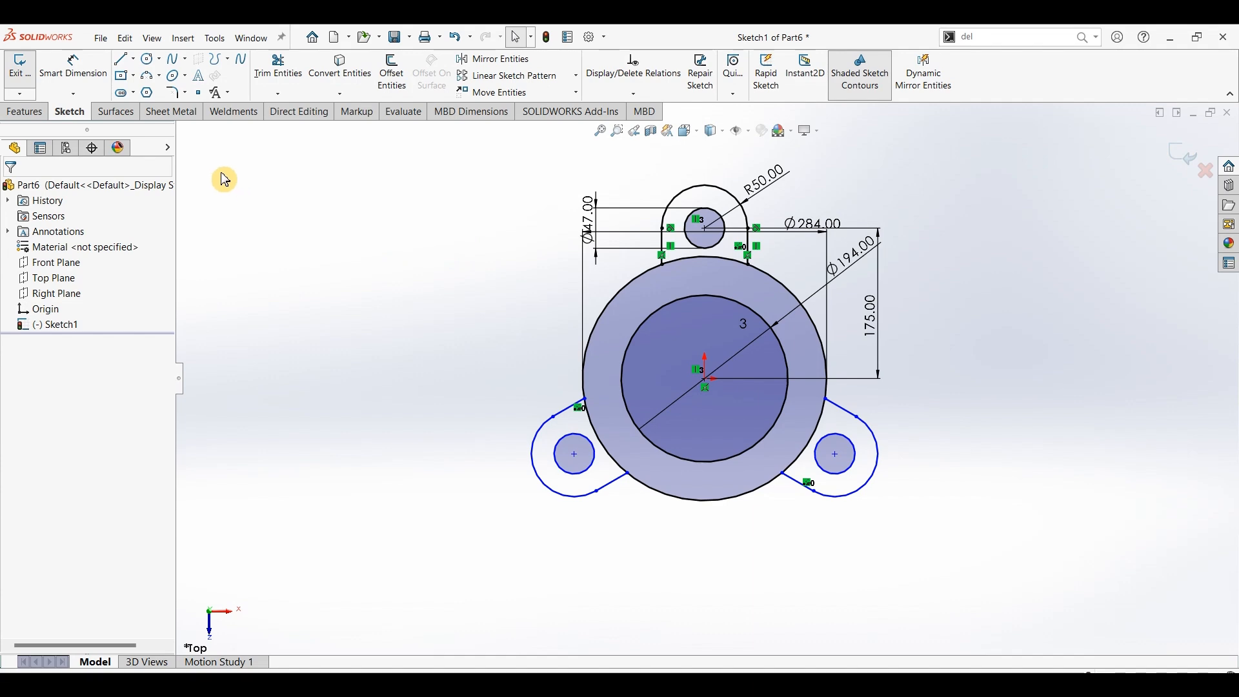
Step: Extrude the ring region between the two concentric circles as a Blind boss 225 mm deep
{"action": "left_click", "coordinate": [29, 120]}
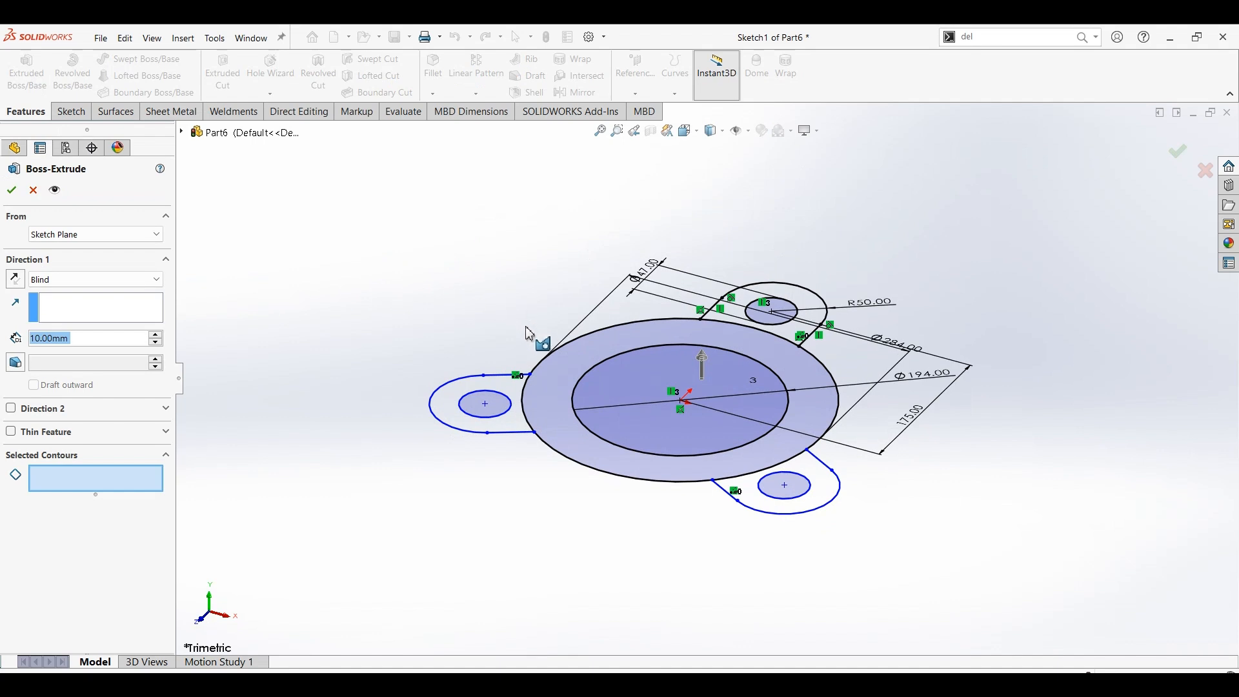
{"action": "left_click", "coordinate": [564, 363]}
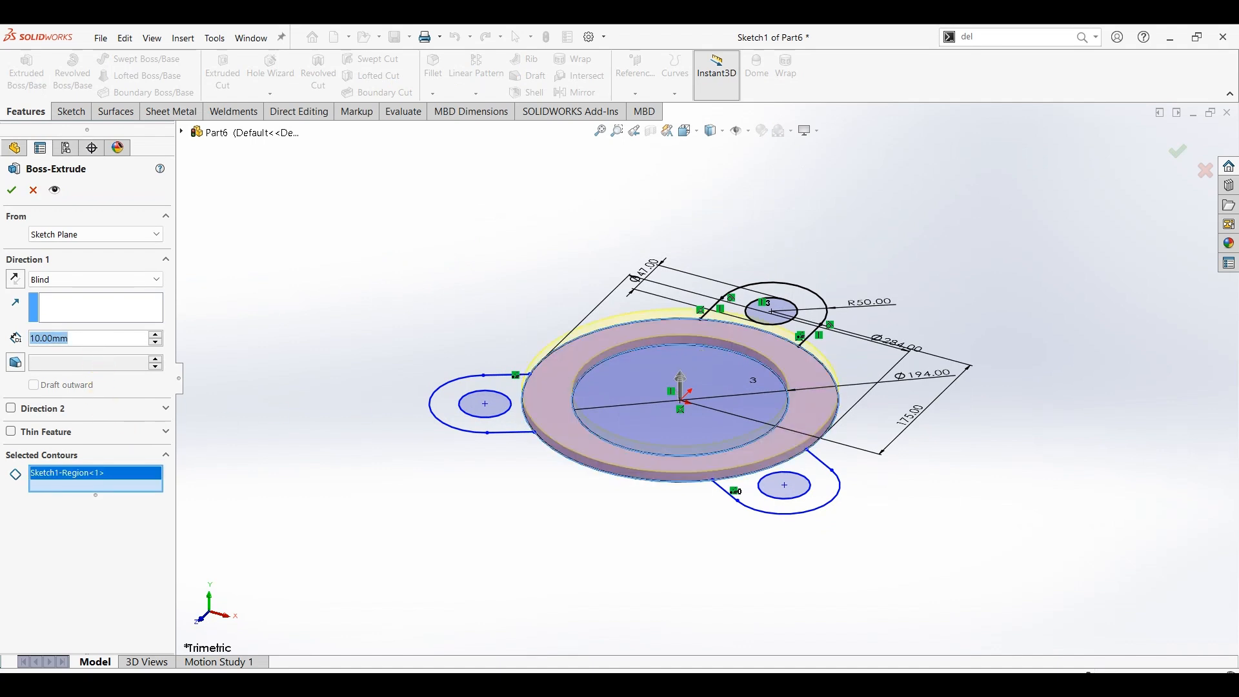
{"action": "type", "text": "225"}
{"action": "key", "text": "Return"}
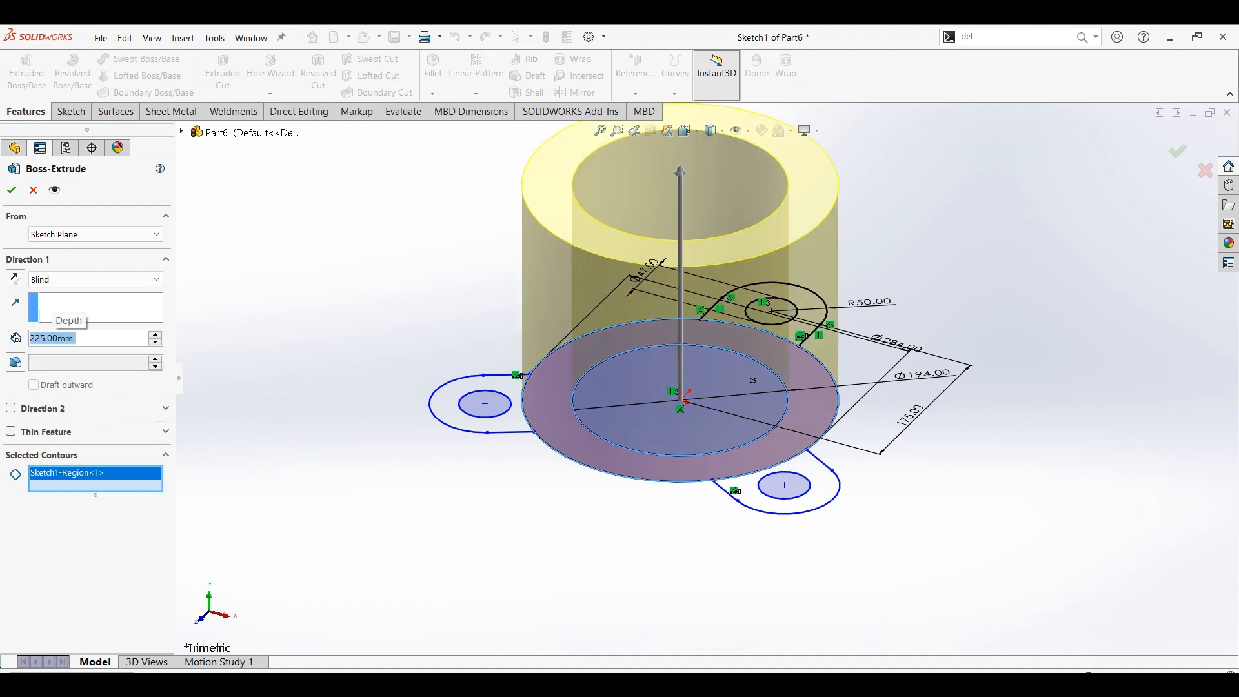
{"action": "key", "text": "Return"}
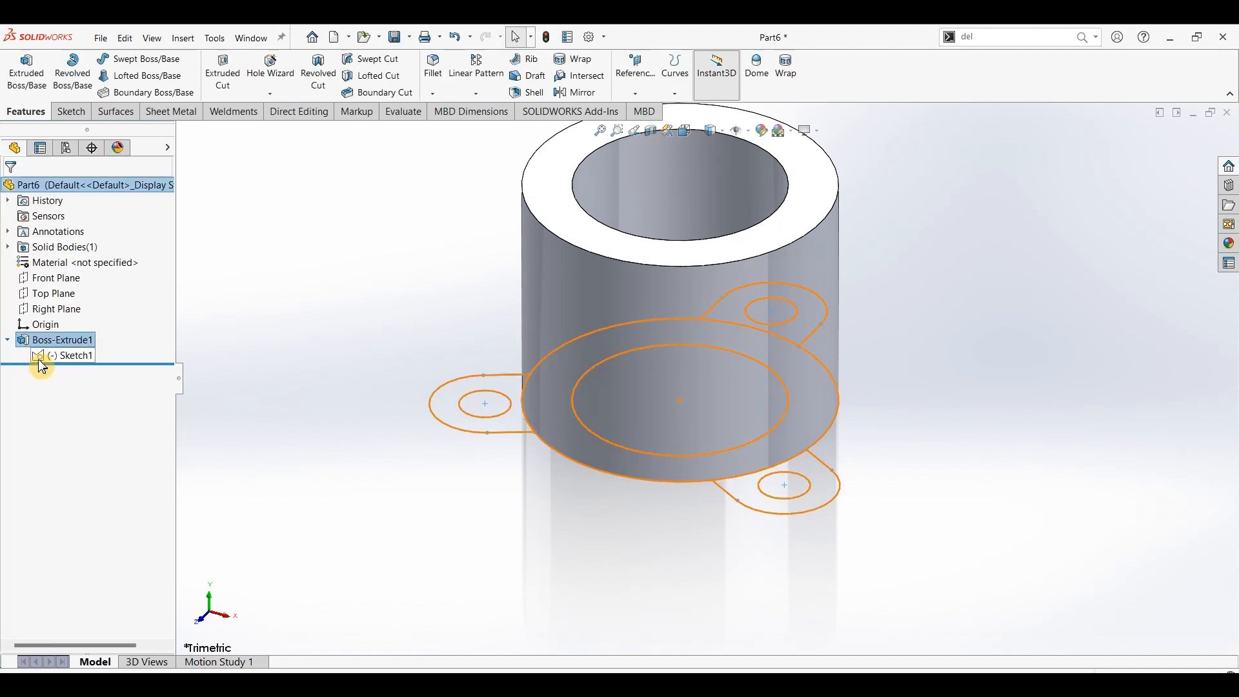
Step: Extrude the three lug regions of the base sketch 32 mm upward, merged with the cylinder
{"action": "left_click", "coordinate": [47, 365]}
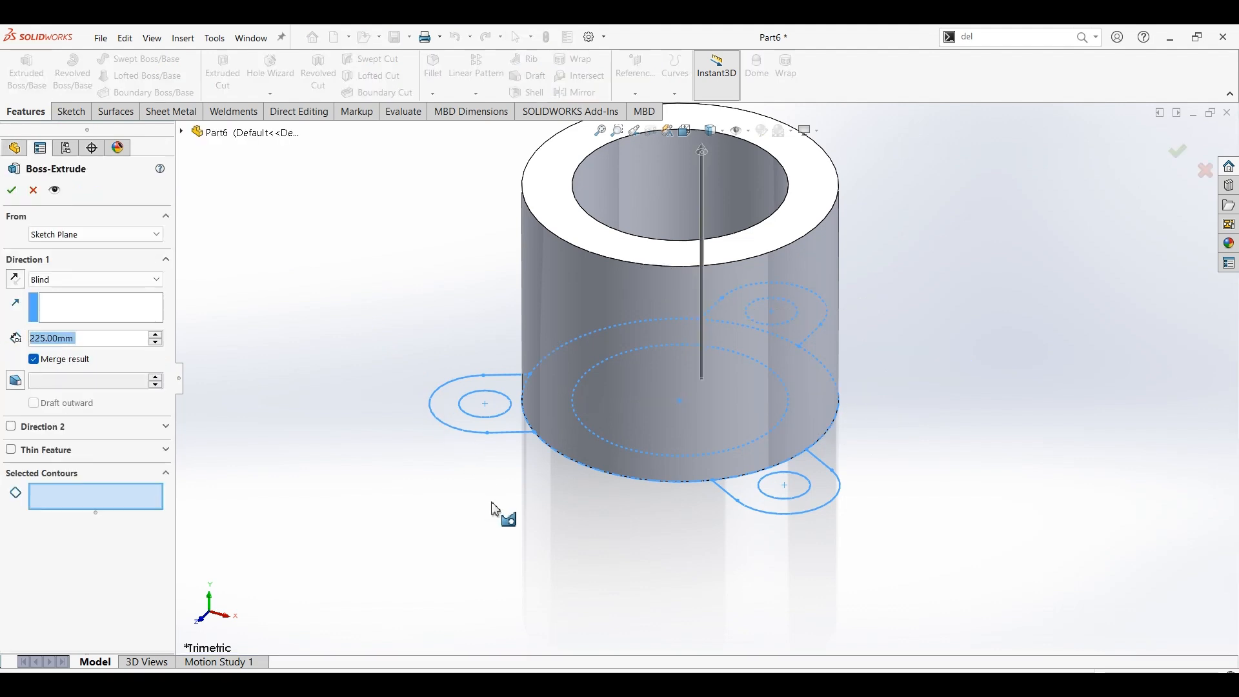
{"action": "left_click", "coordinate": [500, 390]}
{"action": "left_click", "coordinate": [804, 462]}
{"action": "mouse_move", "coordinate": [941, 368]}
{"action": "middle_mouse_down"}
{"action": "mouse_move", "coordinate": [874, 437]}
{"action": "mouse_move", "coordinate": [911, 278]}
{"action": "middle_mouse_up"}
{"action": "left_click", "coordinate": [912, 278]}
{"action": "middle_click_drag", "start_coordinate": [525, 498], "coordinate": [385, 428]}
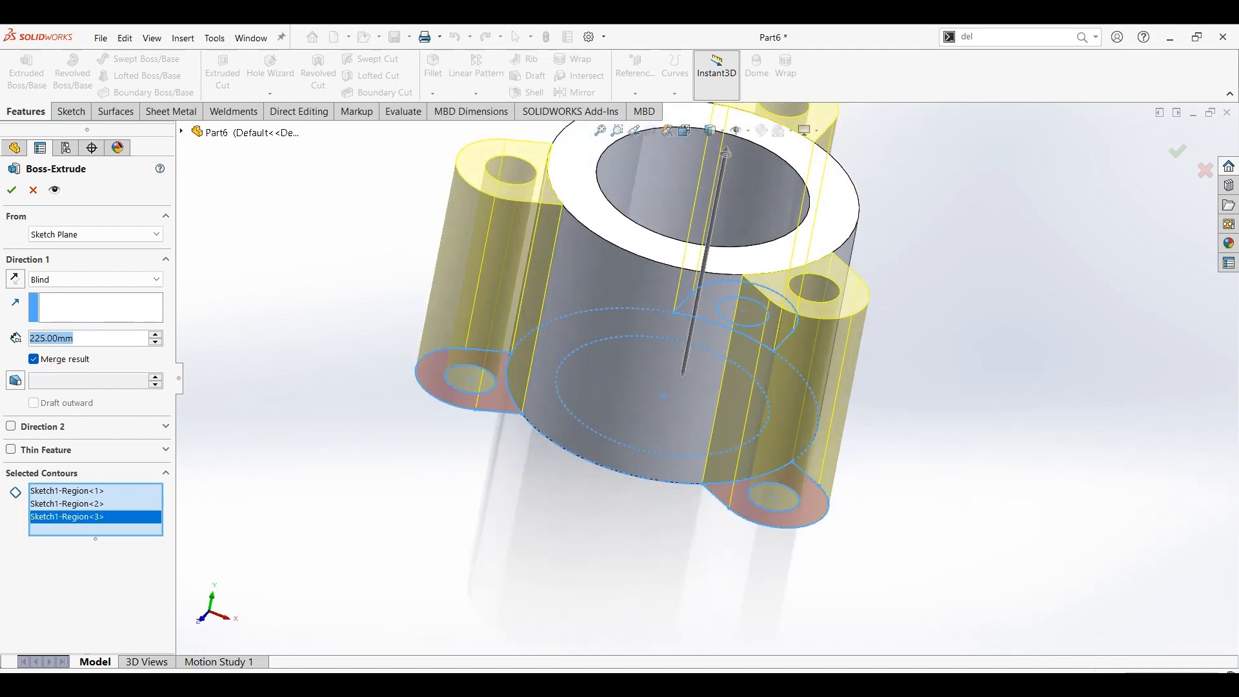
{"action": "type", "text": "32"}
{"action": "key", "text": "Return"}
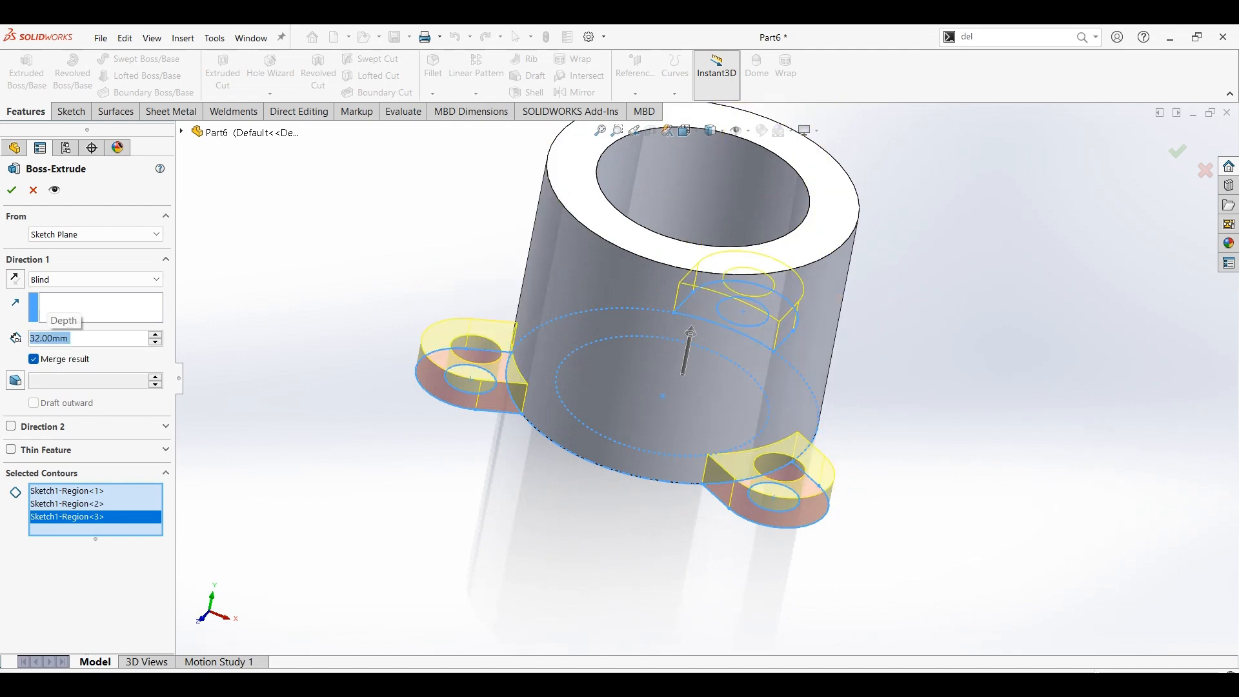
{"action": "left_click", "coordinate": [14, 192]}
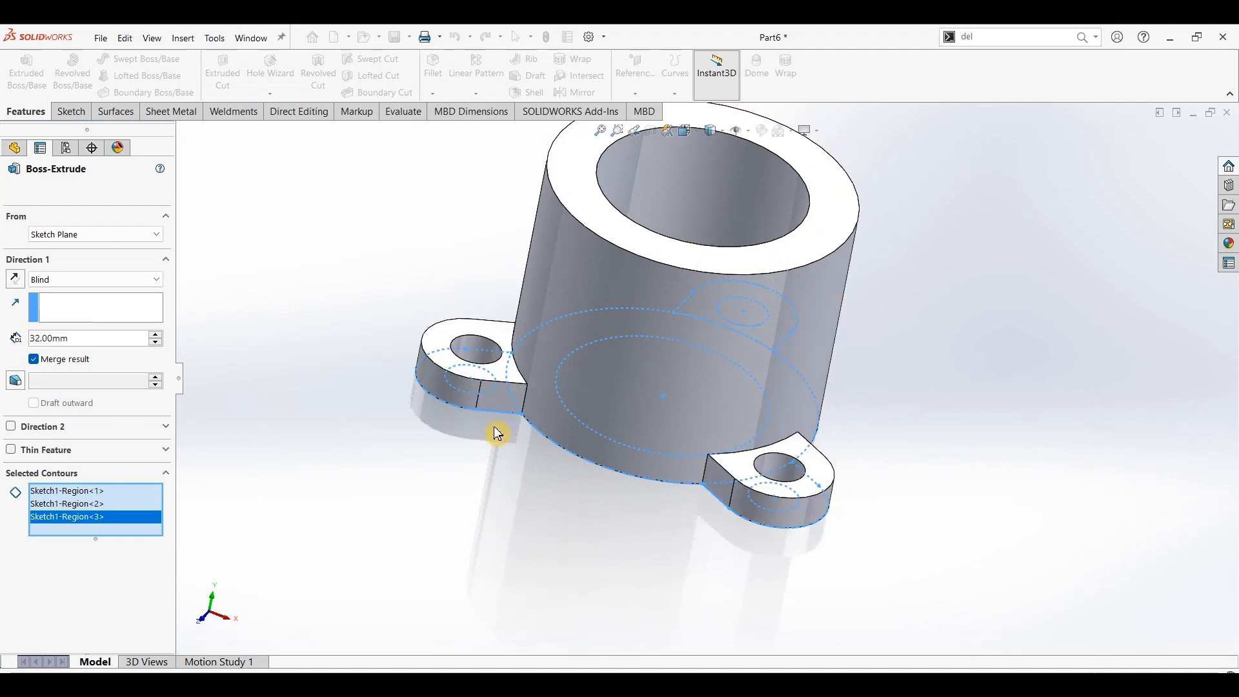
Step: Start another Boss-Extrude from the base sketch with its three lug regions as the selected contours
{"action": "key", "text": "f"}
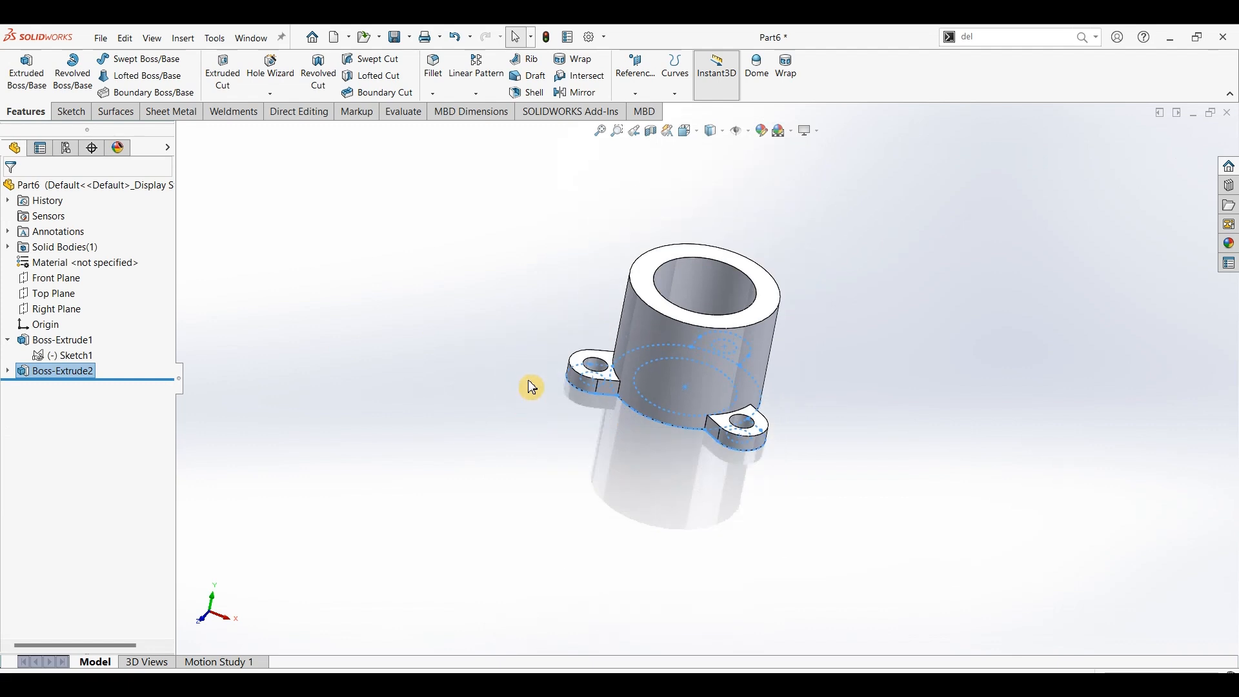
{"action": "key", "text": "ctrl+7"}
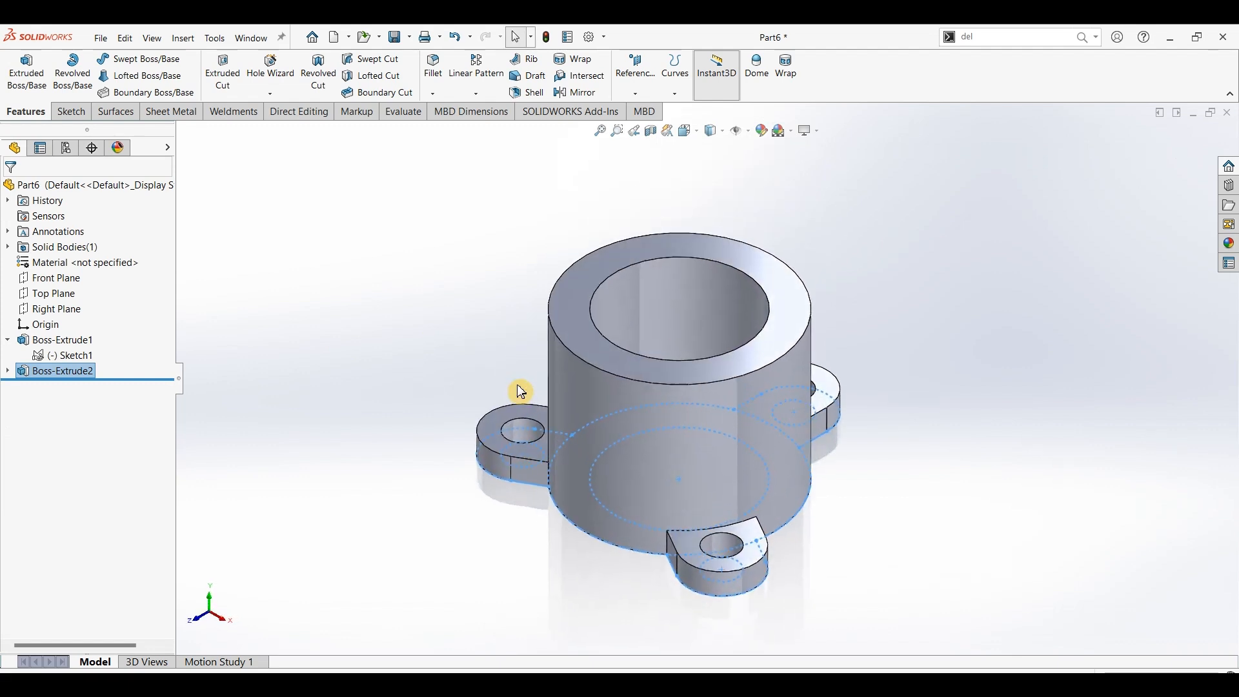
{"action": "left_click", "coordinate": [88, 356]}
{"action": "left_click", "coordinate": [27, 81]}
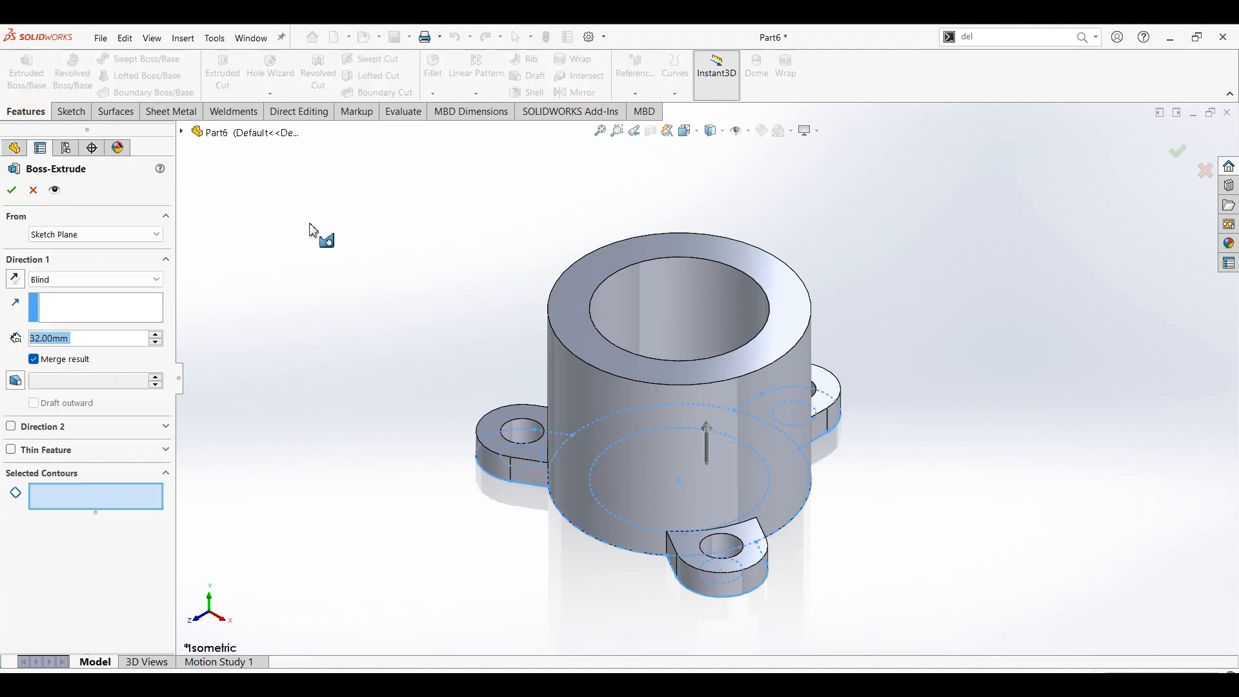
{"action": "middle_click_drag", "start_coordinate": [357, 288], "coordinate": [356, 391]}
{"action": "left_click", "coordinate": [537, 370]}
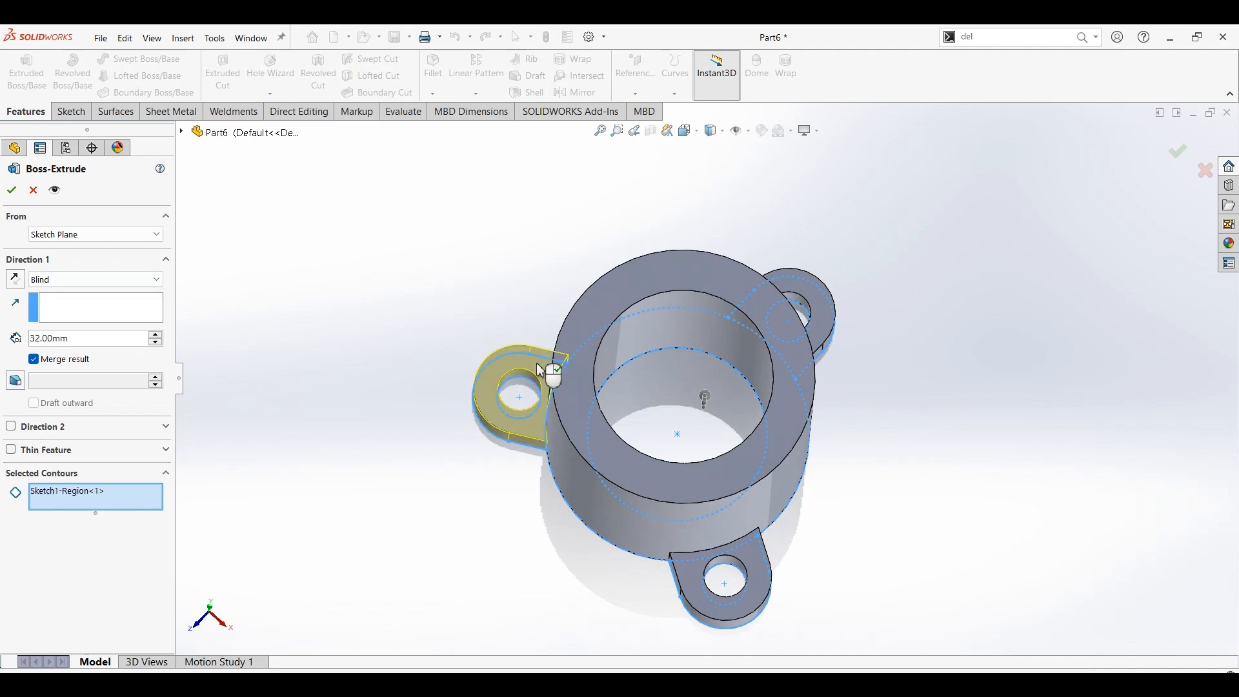
{"action": "left_click", "coordinate": [817, 303]}
{"action": "scroll", "coordinate": [826, 349], "scroll_direction": "down", "scroll_amount": 2}
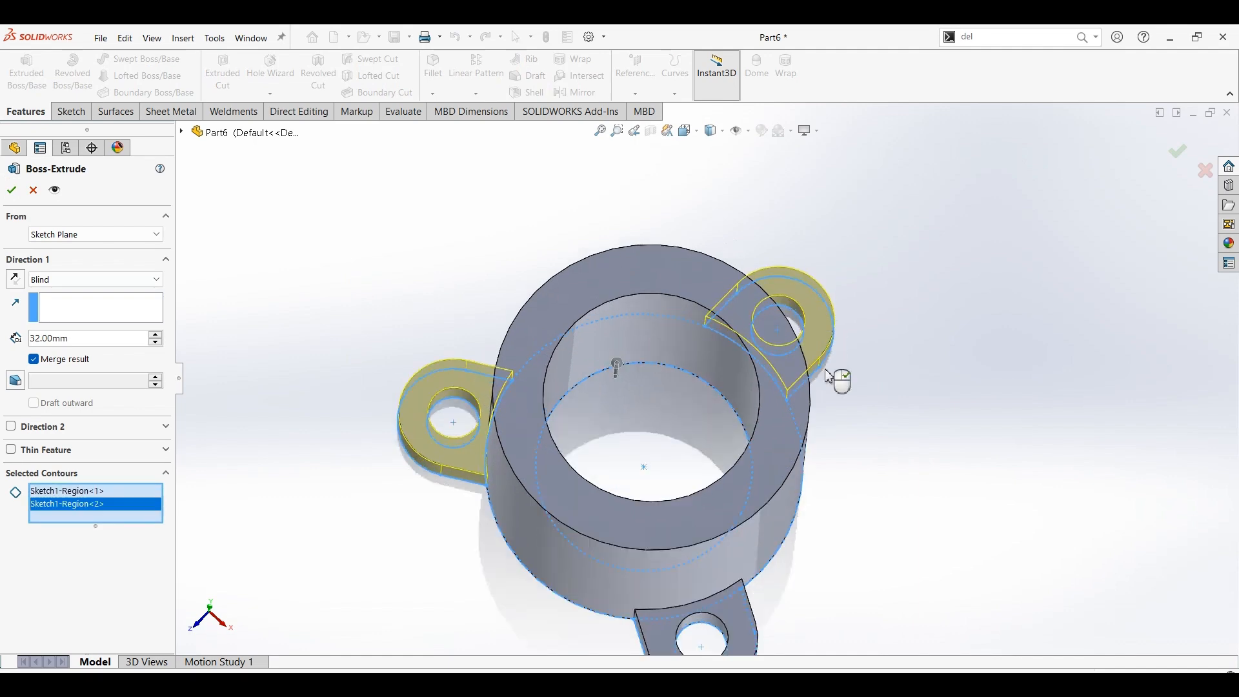
{"action": "left_click", "coordinate": [738, 623]}
{"action": "scroll", "coordinate": [792, 519], "scroll_direction": "up", "scroll_amount": 2}
{"action": "middle_click_drag", "start_coordinate": [575, 546], "coordinate": [550, 453]}
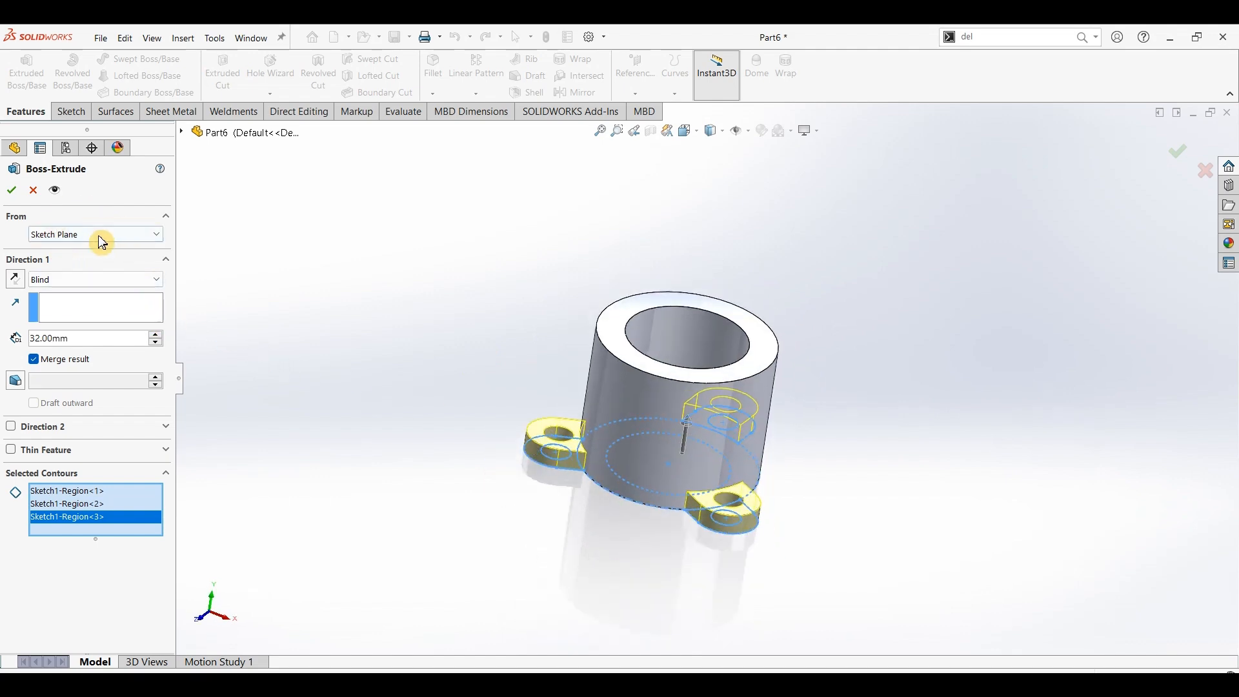
Step: Extrude the lug regions 32 mm downward, starting from the cylinder's top face and merged with the body
{"action": "left_click", "coordinate": [68, 244]}
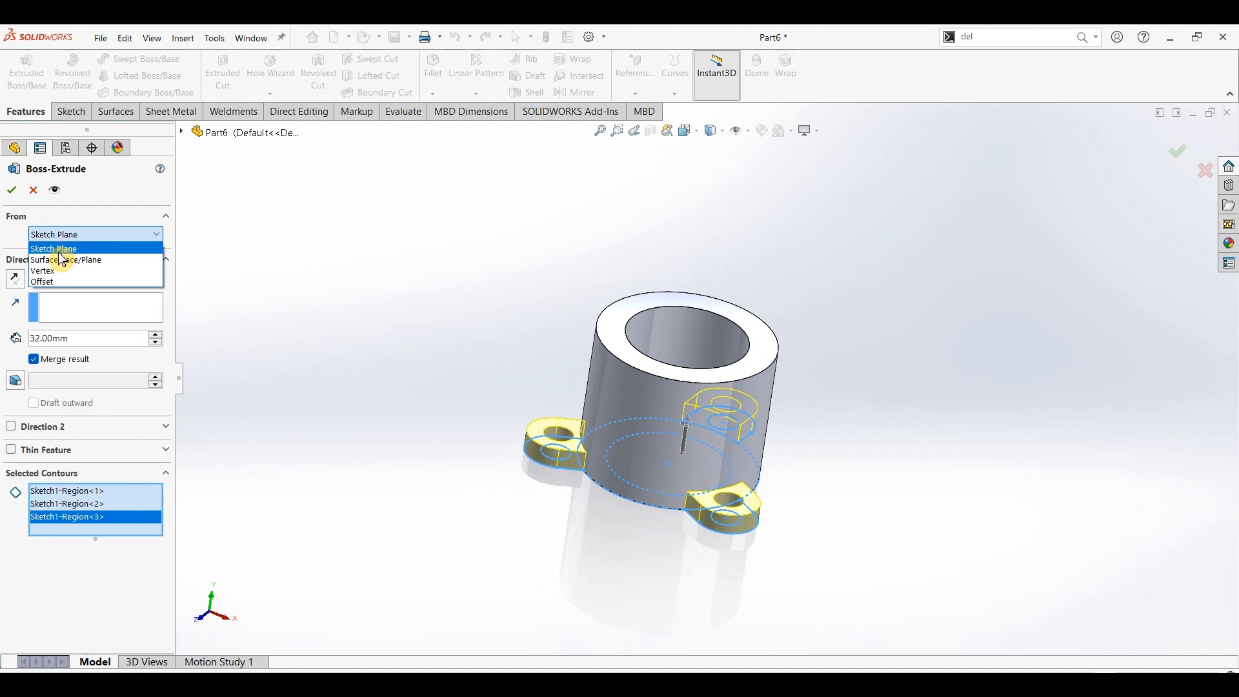
{"action": "left_click", "coordinate": [60, 257]}
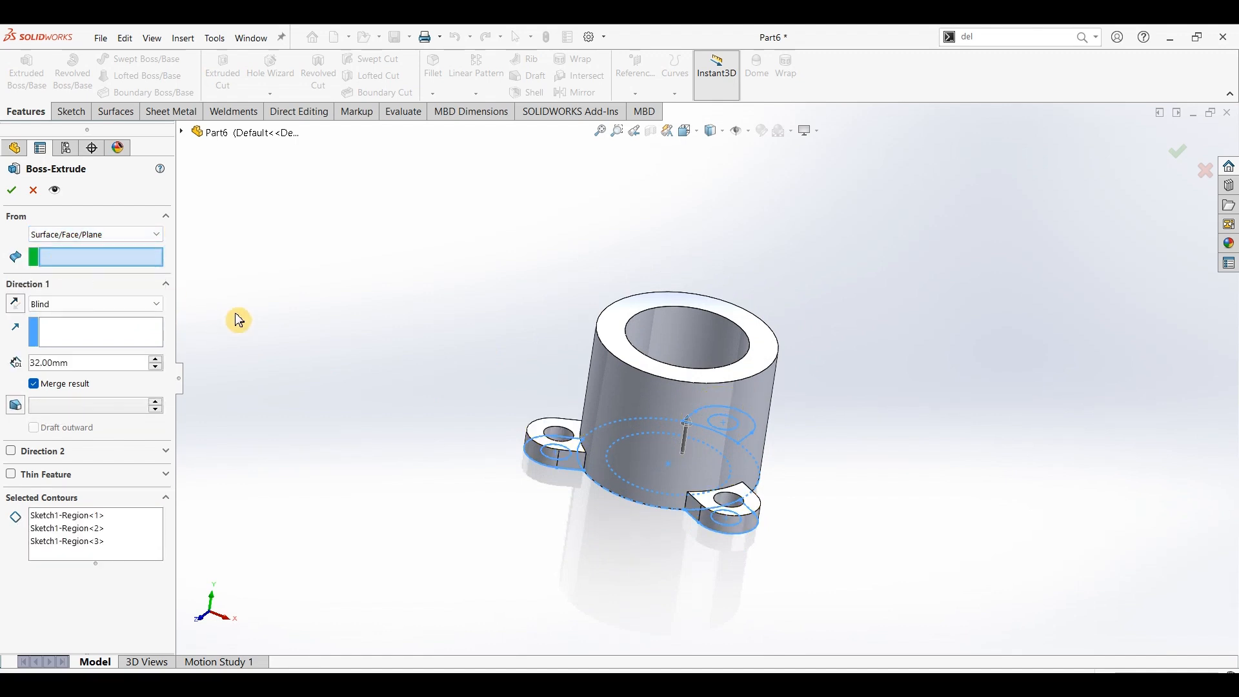
{"action": "left_click", "coordinate": [654, 304]}
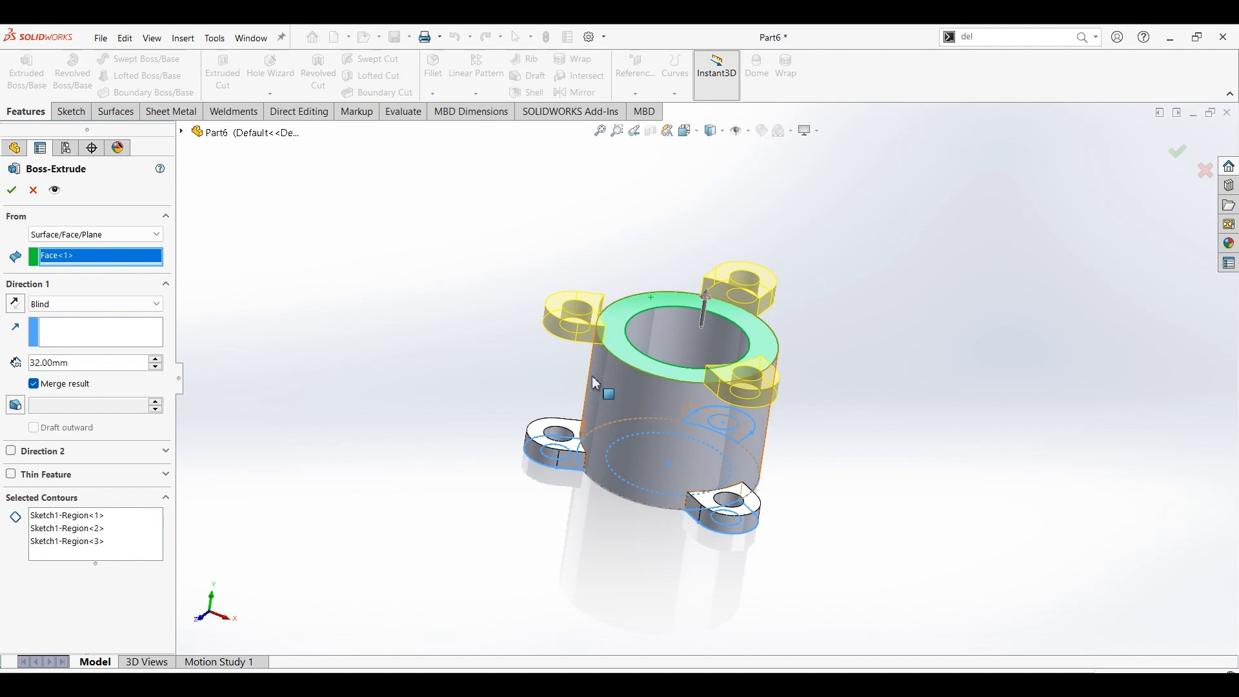
{"action": "middle_click_drag", "start_coordinate": [578, 360], "coordinate": [562, 351]}
{"action": "scroll", "coordinate": [657, 369], "scroll_direction": "down", "scroll_amount": 2}
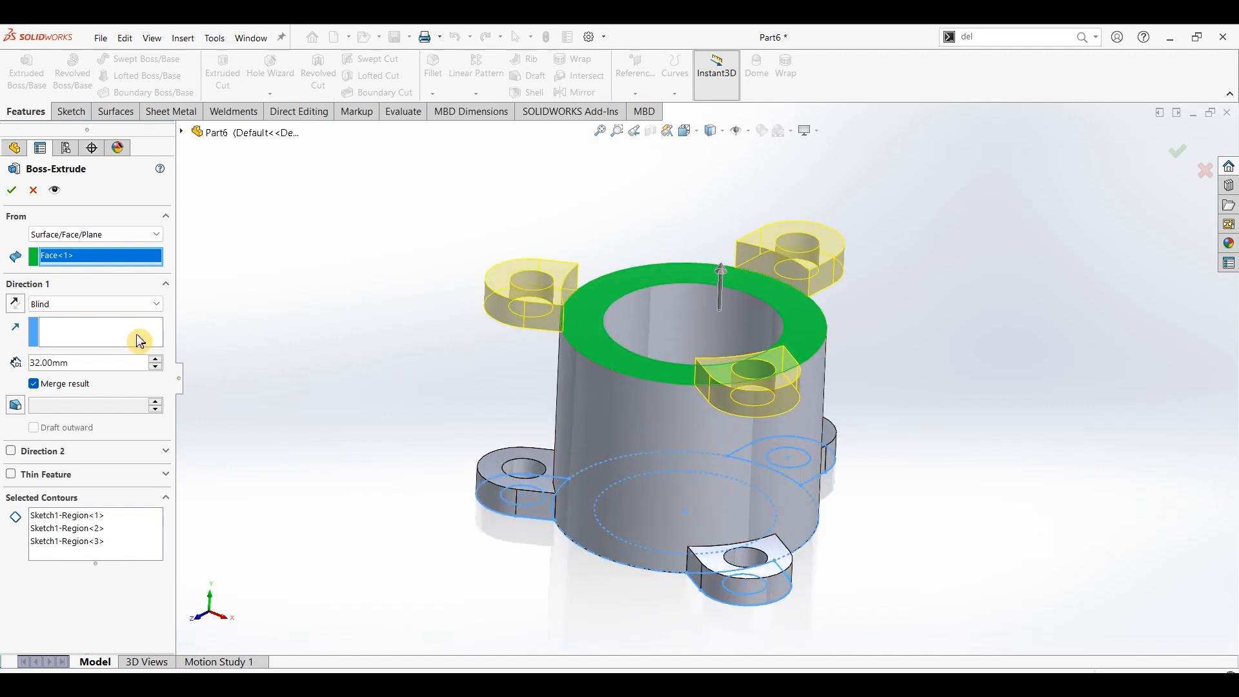
{"action": "left_click", "coordinate": [16, 308]}
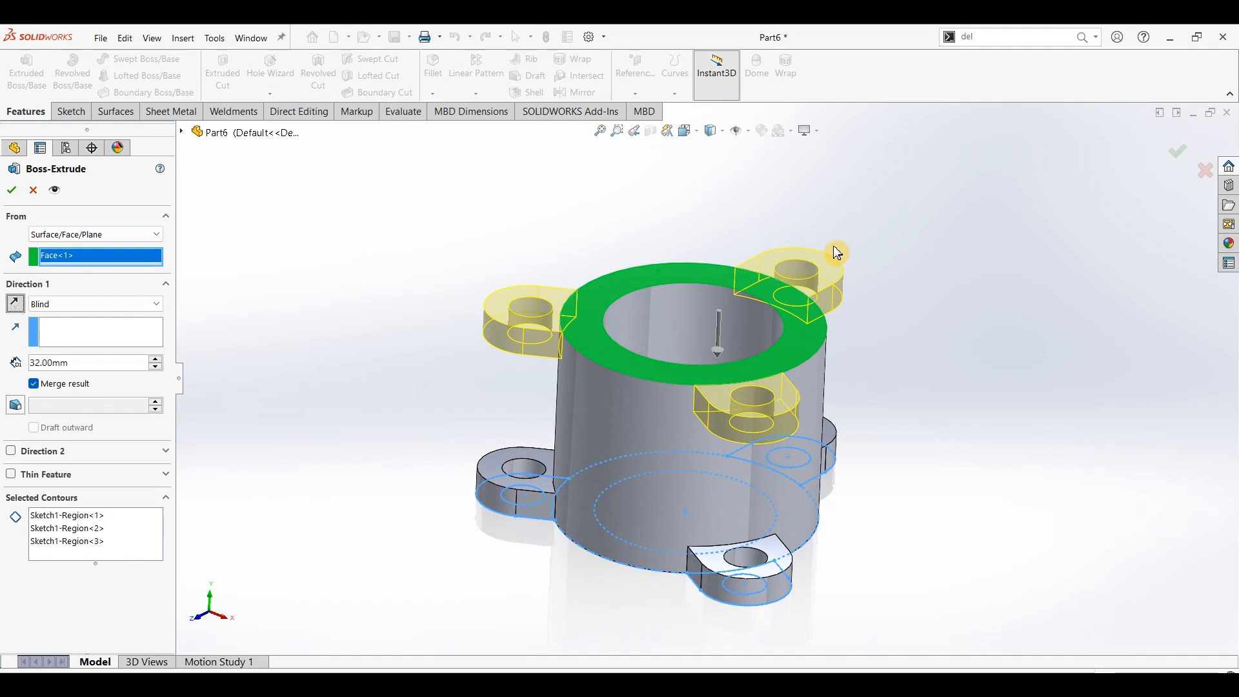
{"action": "left_click", "coordinate": [12, 193]}
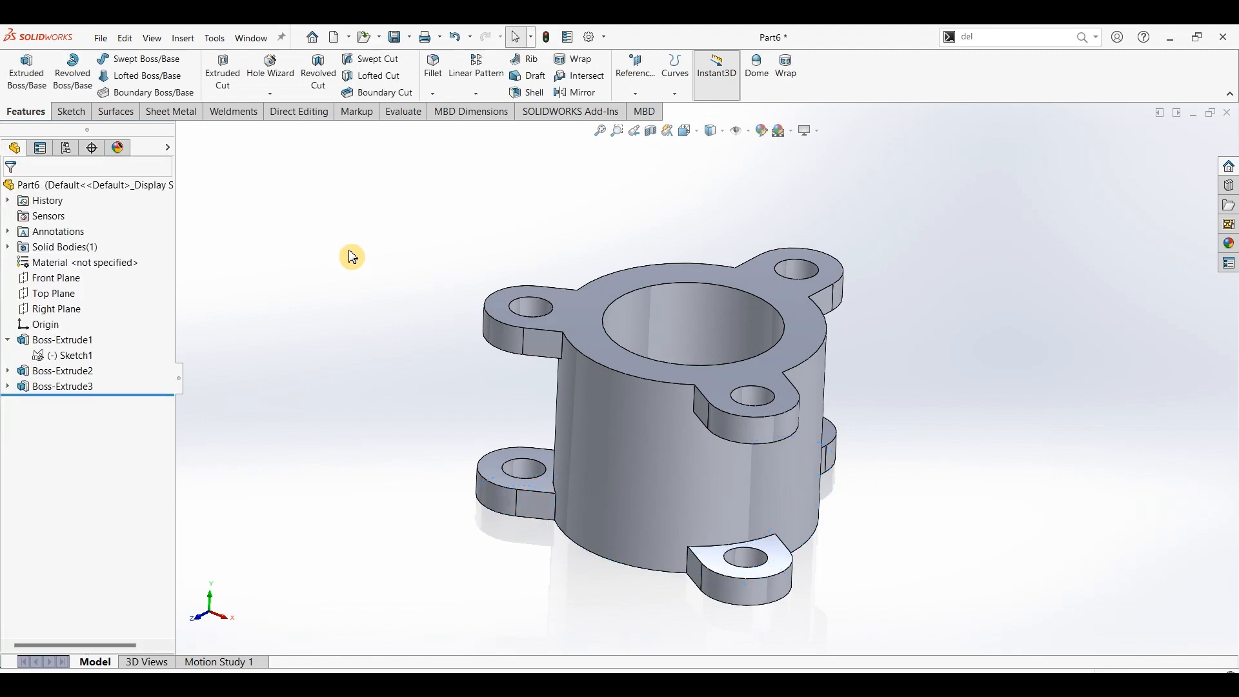
{"action": "key", "text": "ctrl+7"}
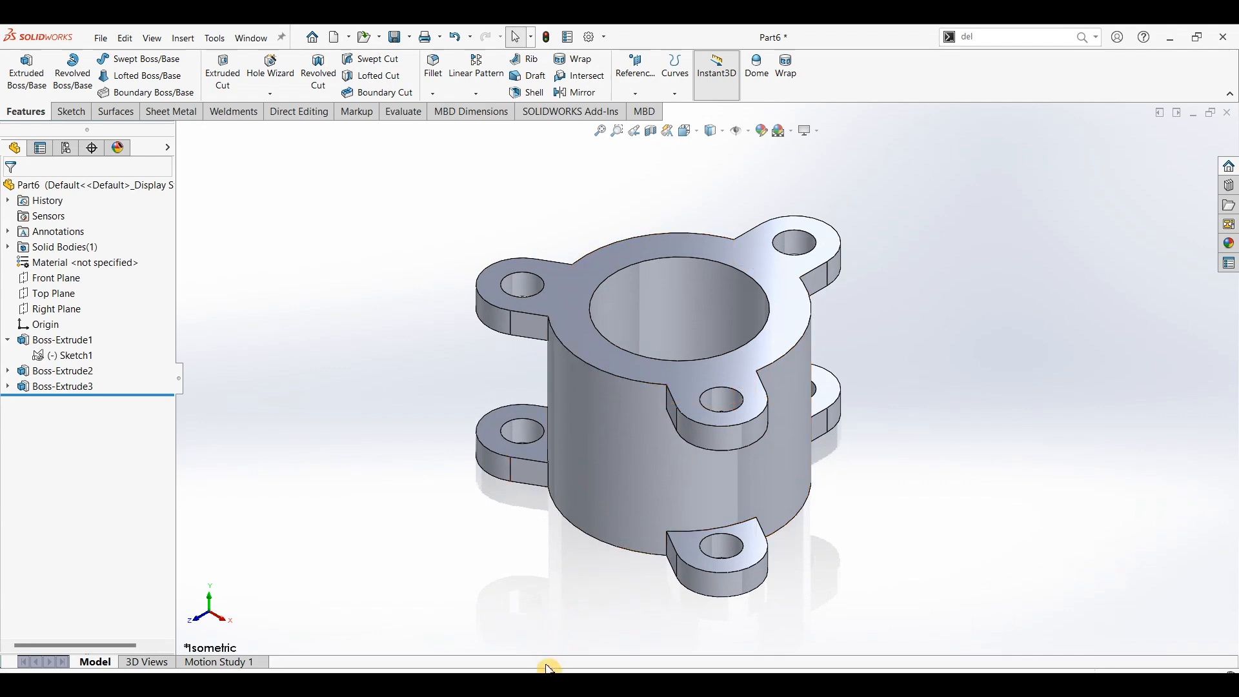
Step: Consult the PDF drawing and sketch a circle about 124 mm in diameter on the Front Plane, centred about 119 mm above the origin
{"action": "left_click", "coordinate": [524, 684]}
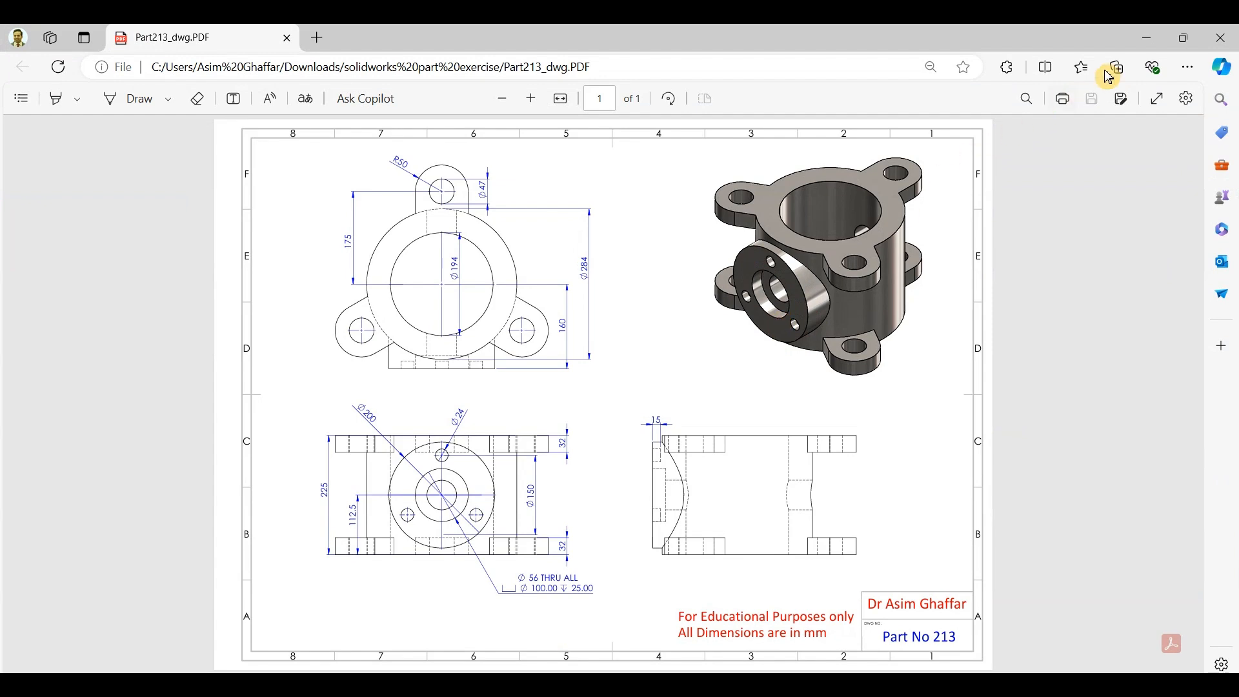
{"action": "left_click", "coordinate": [1148, 37]}
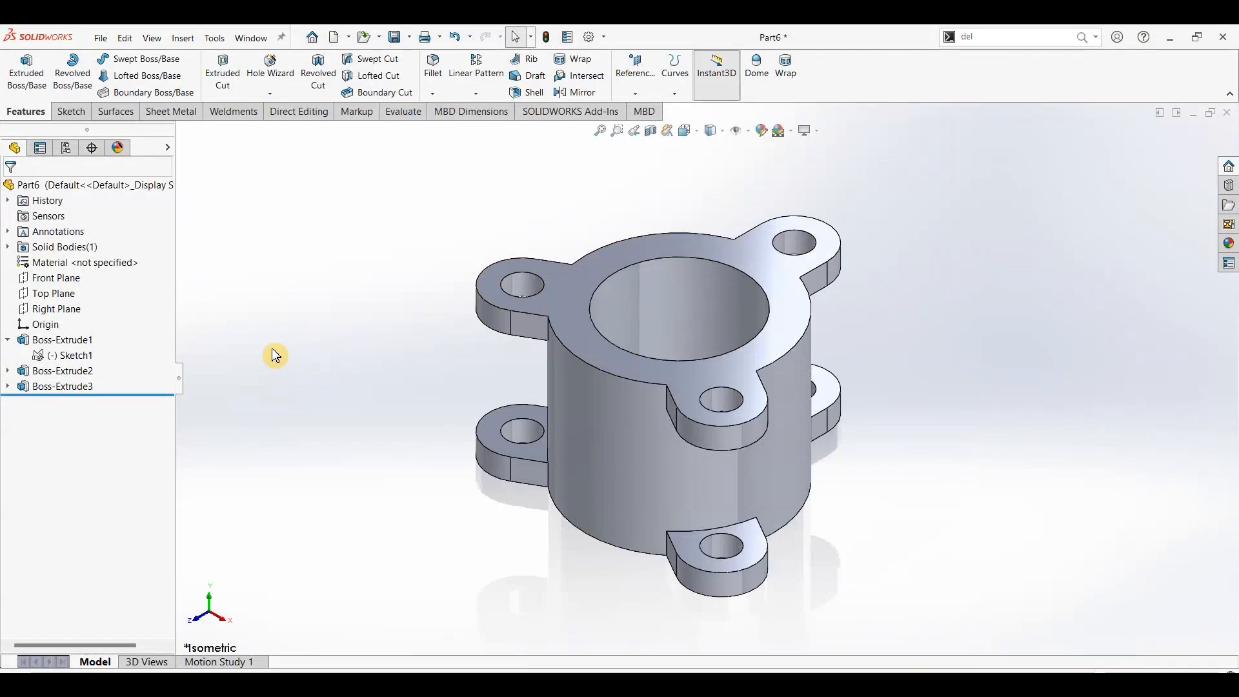
{"action": "left_click", "coordinate": [65, 278]}
{"action": "left_click", "coordinate": [72, 113]}
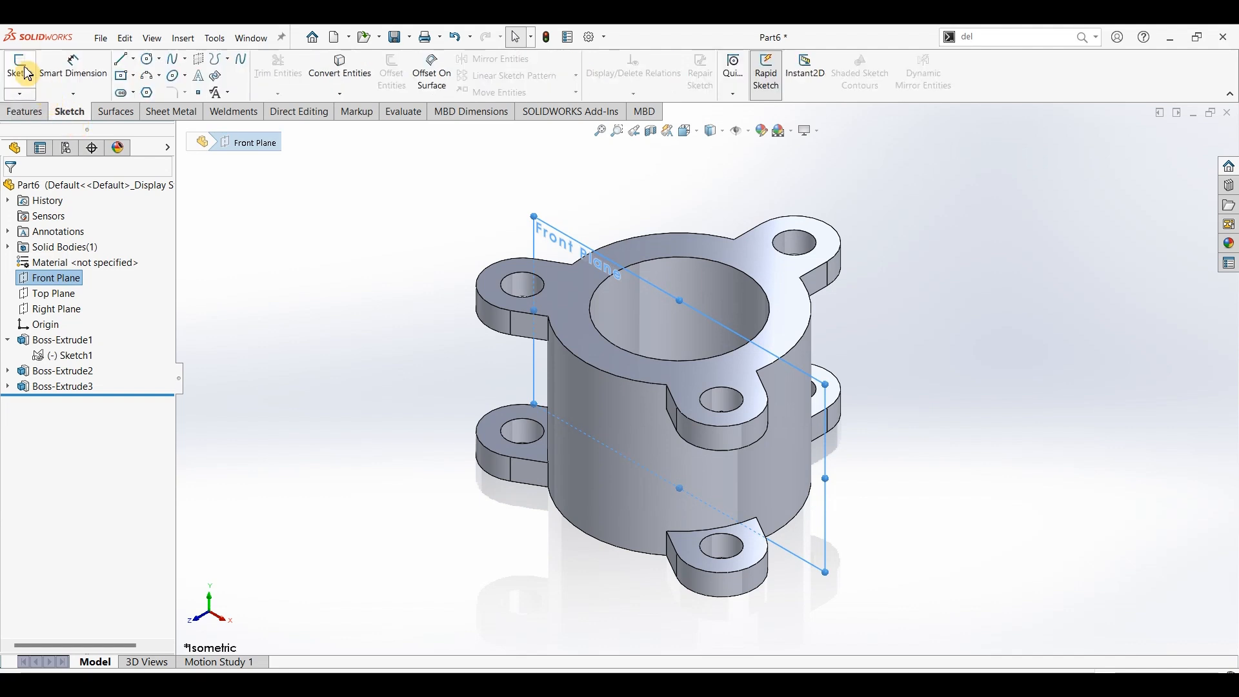
{"action": "left_click", "coordinate": [19, 64]}
{"action": "left_click", "coordinate": [148, 58]}
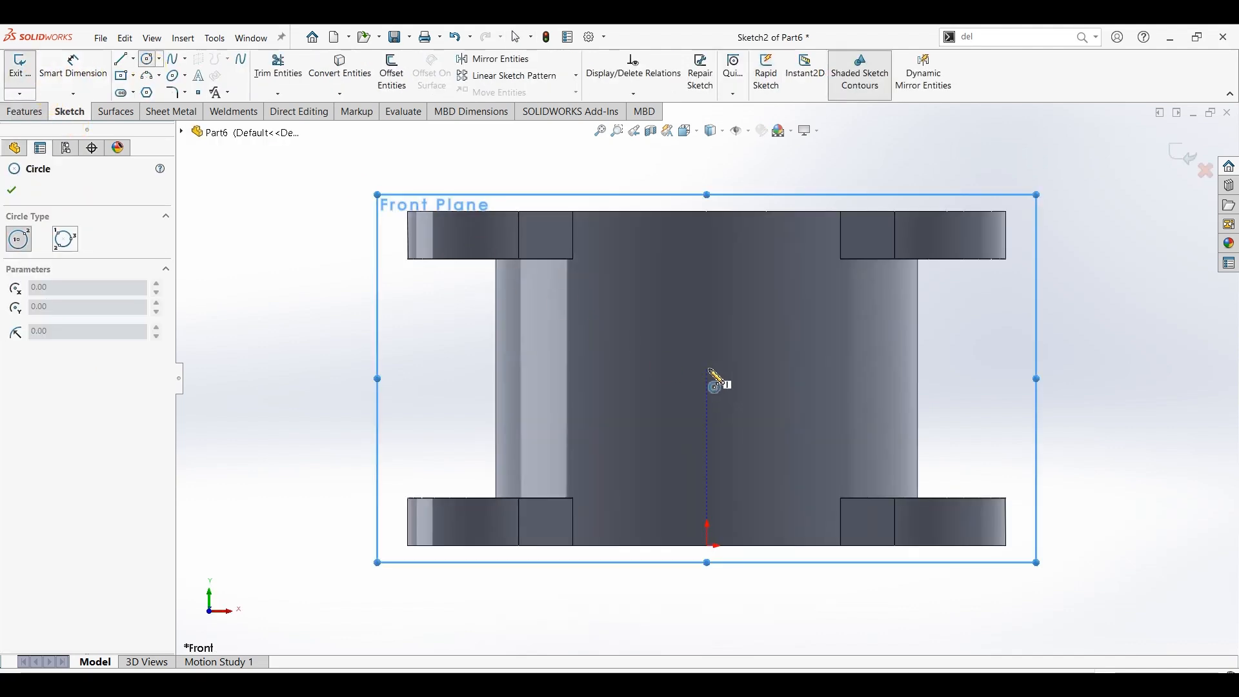
{"action": "left_click", "coordinate": [707, 369]}
{"action": "left_click", "coordinate": [778, 310]}
Step: Dimension the circle to 200 mm in diameter and set its centre height above the origin to 225/2 mm
{"action": "left_click", "coordinate": [88, 71]}
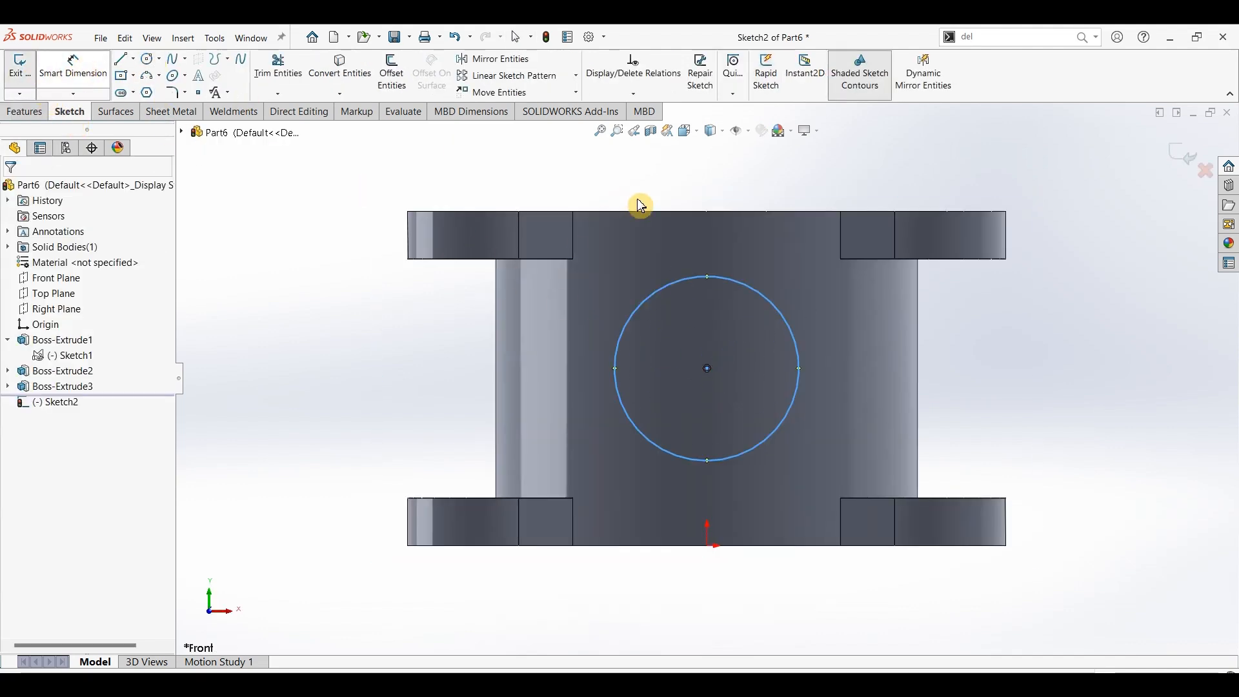
{"action": "left_click", "coordinate": [747, 285]}
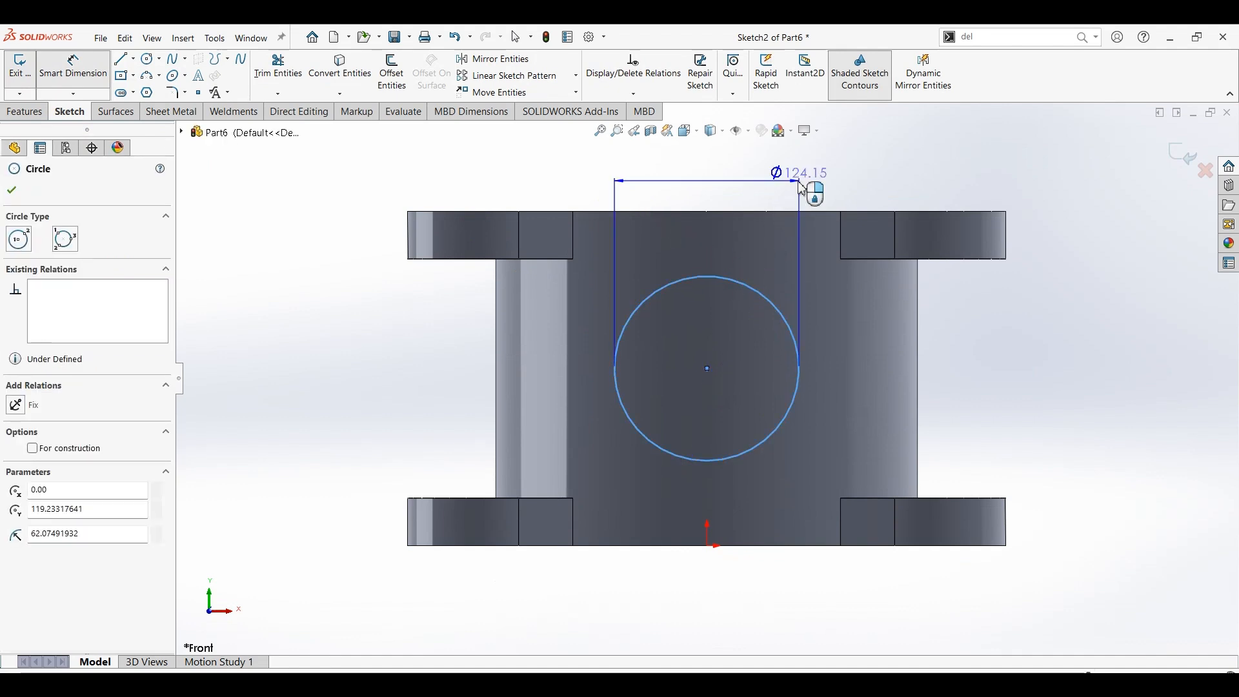
{"action": "left_click", "coordinate": [803, 187]}
{"action": "type", "text": "200"}
{"action": "key", "text": "Return"}
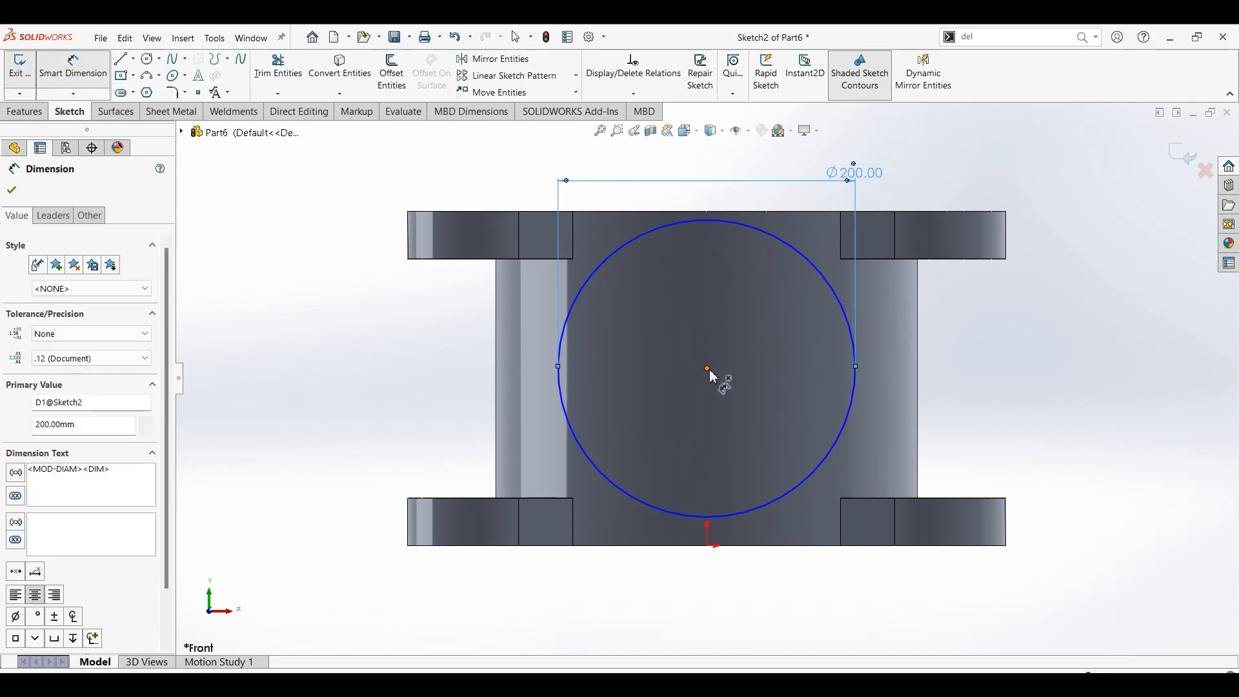
{"action": "left_click", "coordinate": [774, 520]}
{"action": "left_click", "coordinate": [1076, 478]}
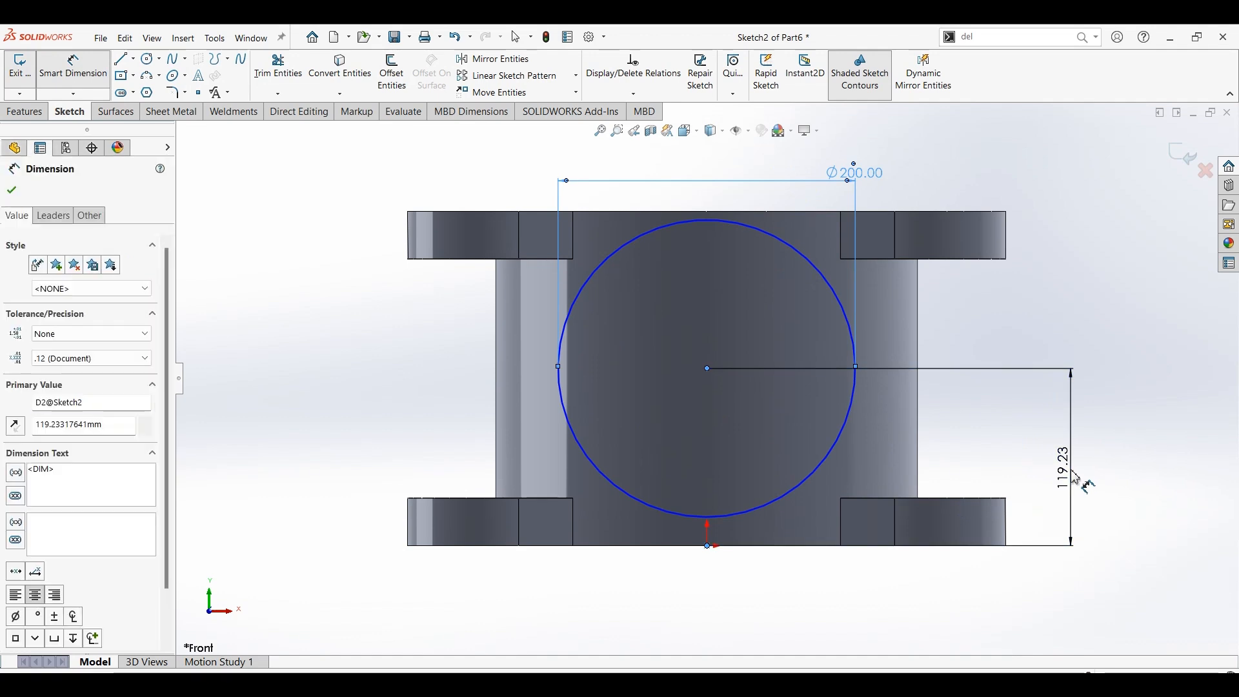
{"action": "type", "text": "225/2"}
{"action": "key", "text": "Return"}
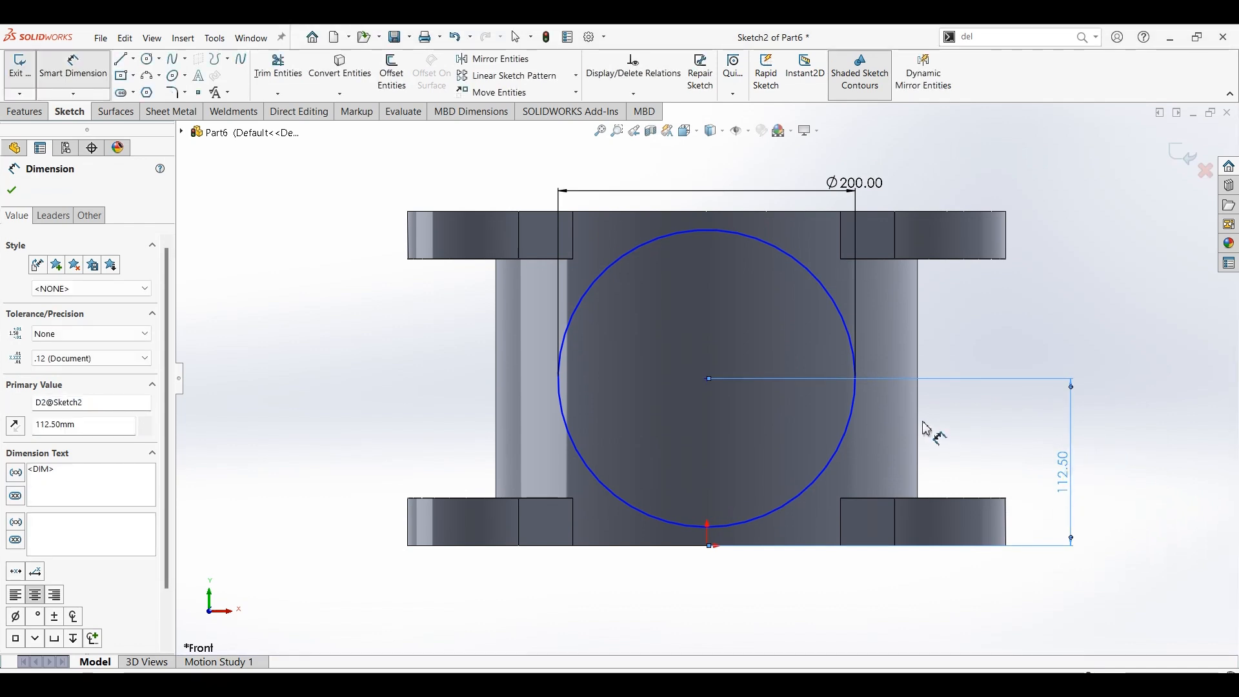
{"action": "key", "text": "Escape"}
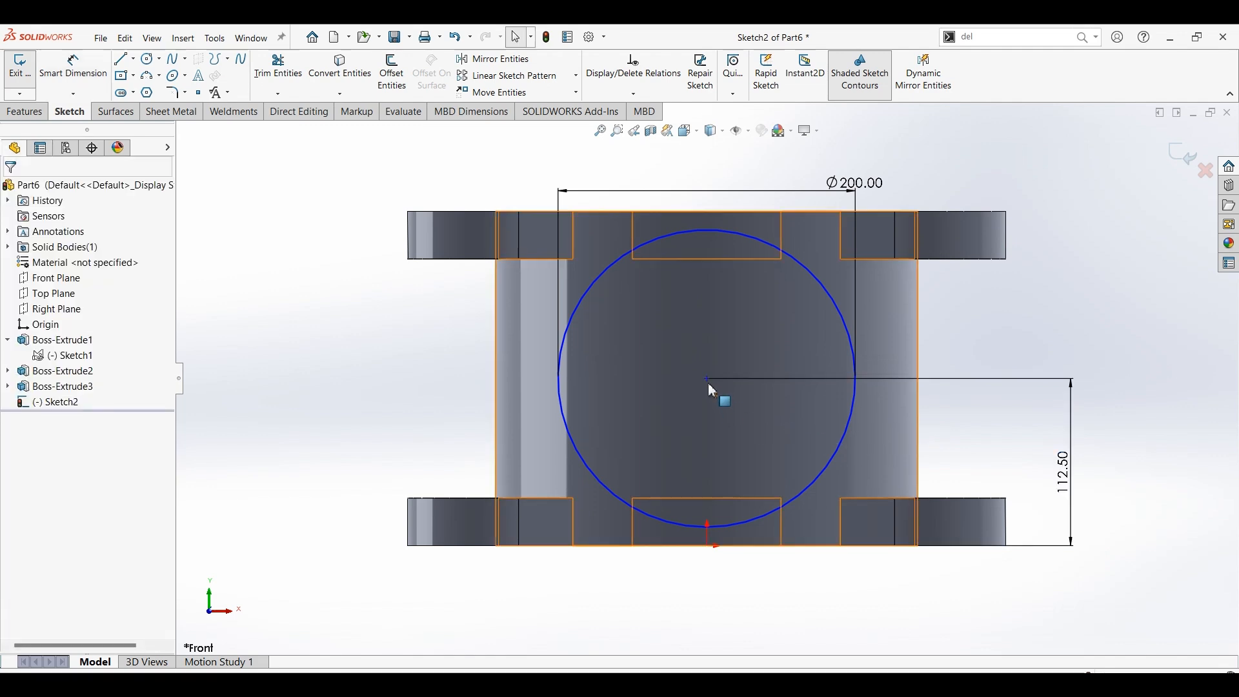
Step: Add a Vertical relation between the circle's centre and the origin
{"action": "left_click", "coordinate": [708, 379]}
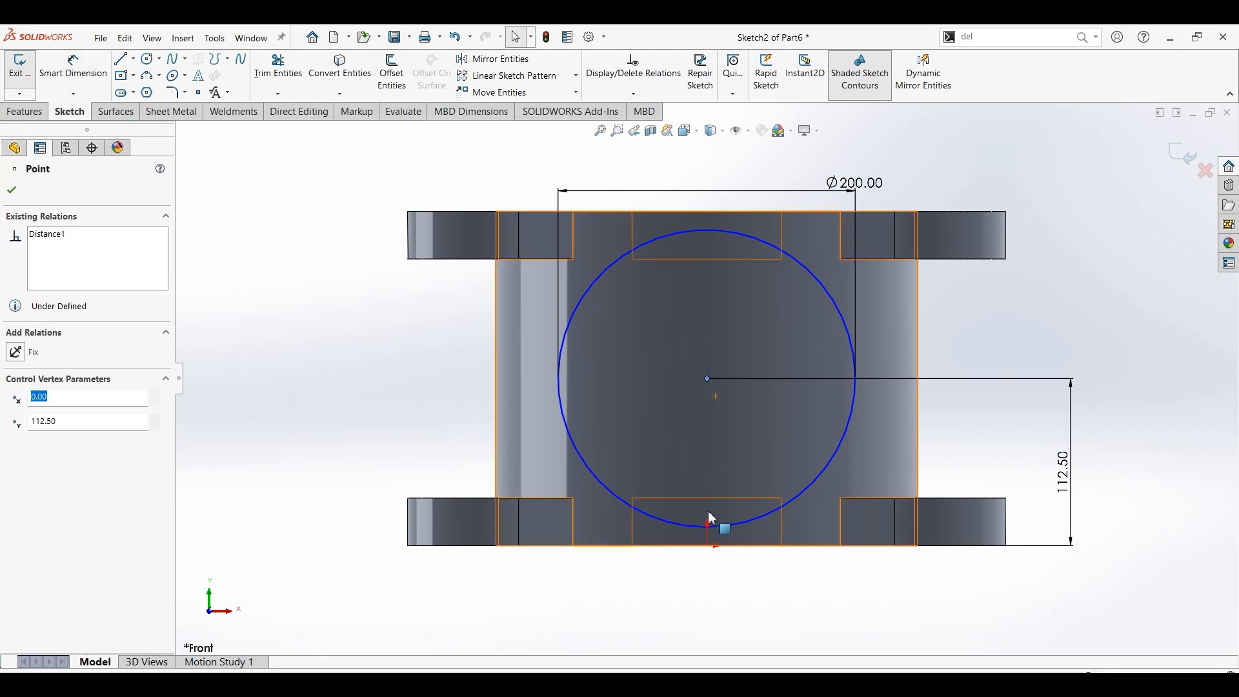
{"action": "left_click", "coordinate": [710, 547], "text": "ctrl"}
{"action": "left_click", "coordinate": [772, 487]}
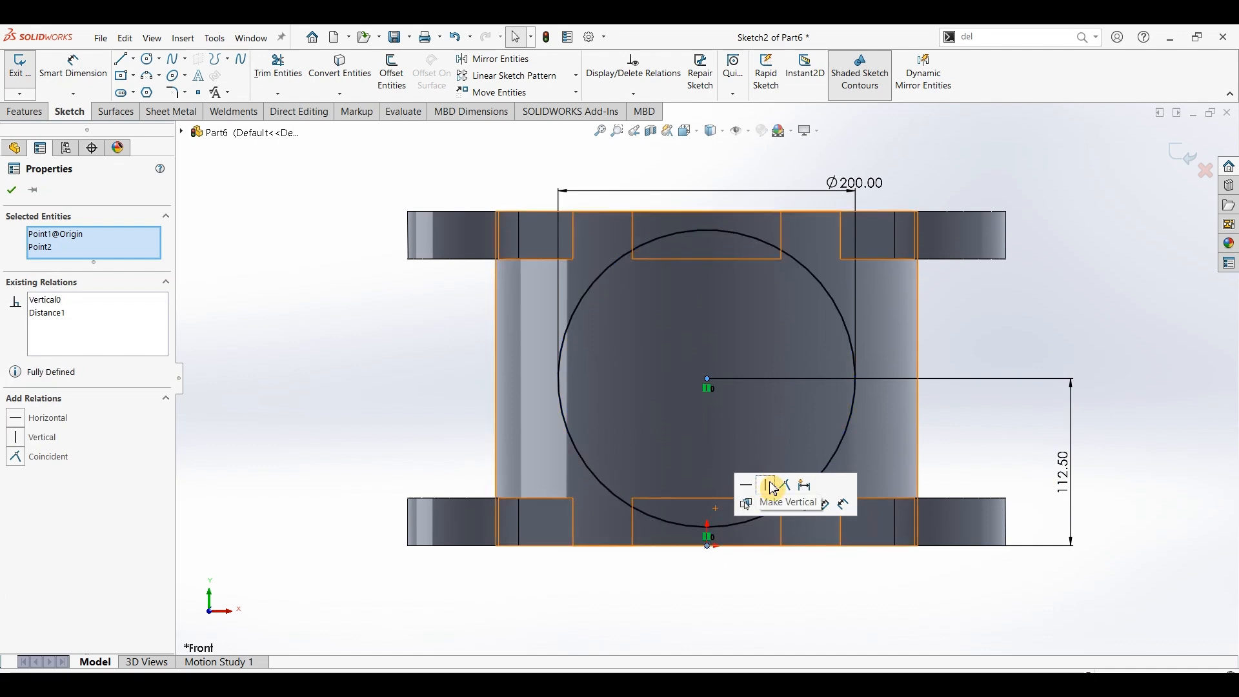
{"action": "left_click", "coordinate": [12, 189]}
Step: Start a Boss-Extrude of the 200 mm circle from an Offset of 160 mm, as given in the PDF drawing
{"action": "left_click", "coordinate": [20, 64]}
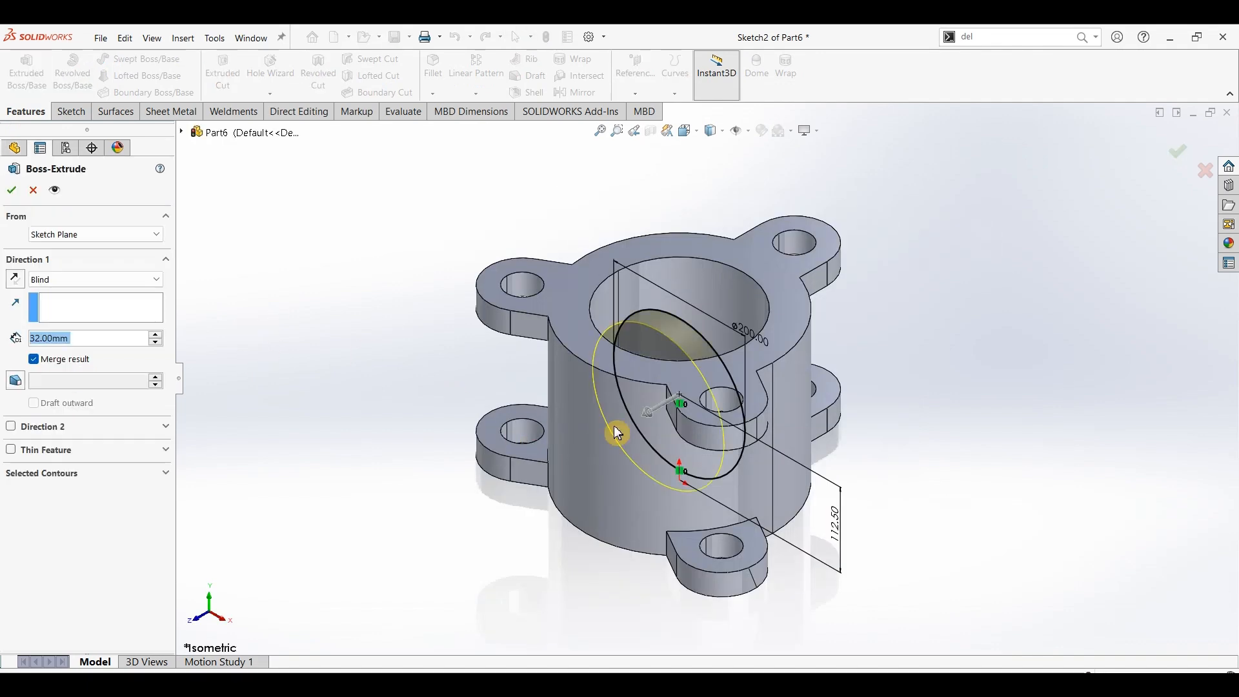
{"action": "left_click", "coordinate": [567, 682]}
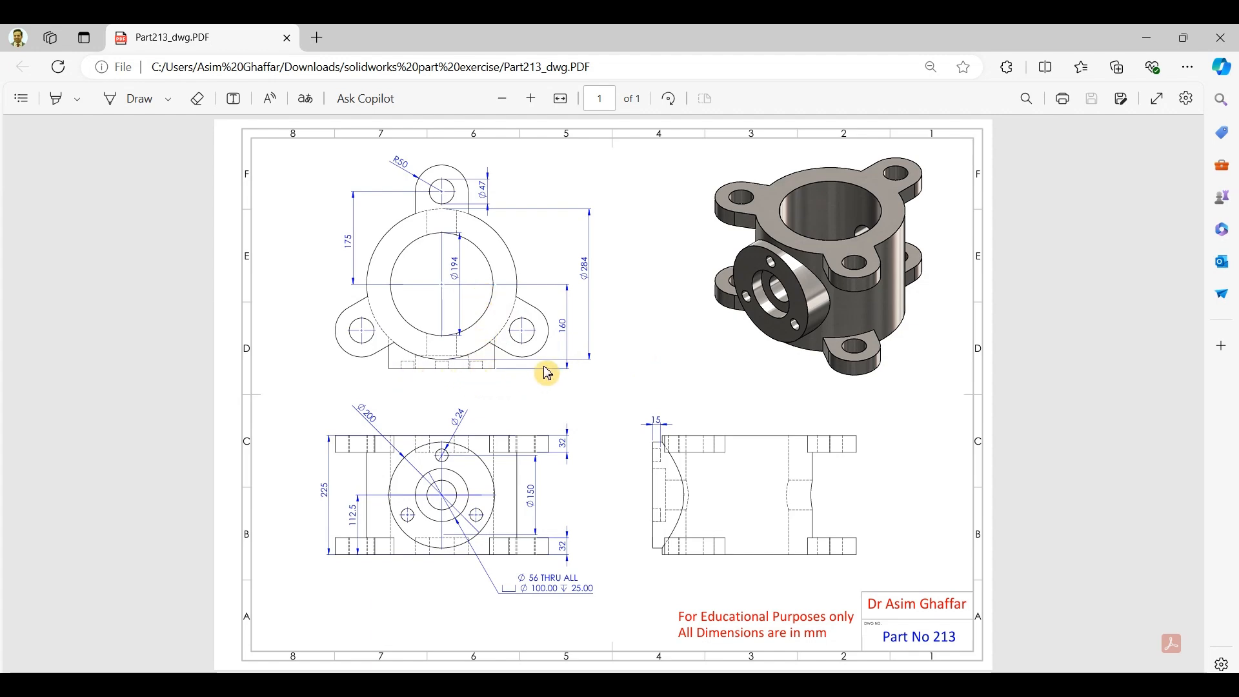
{"action": "left_click", "coordinate": [1147, 38]}
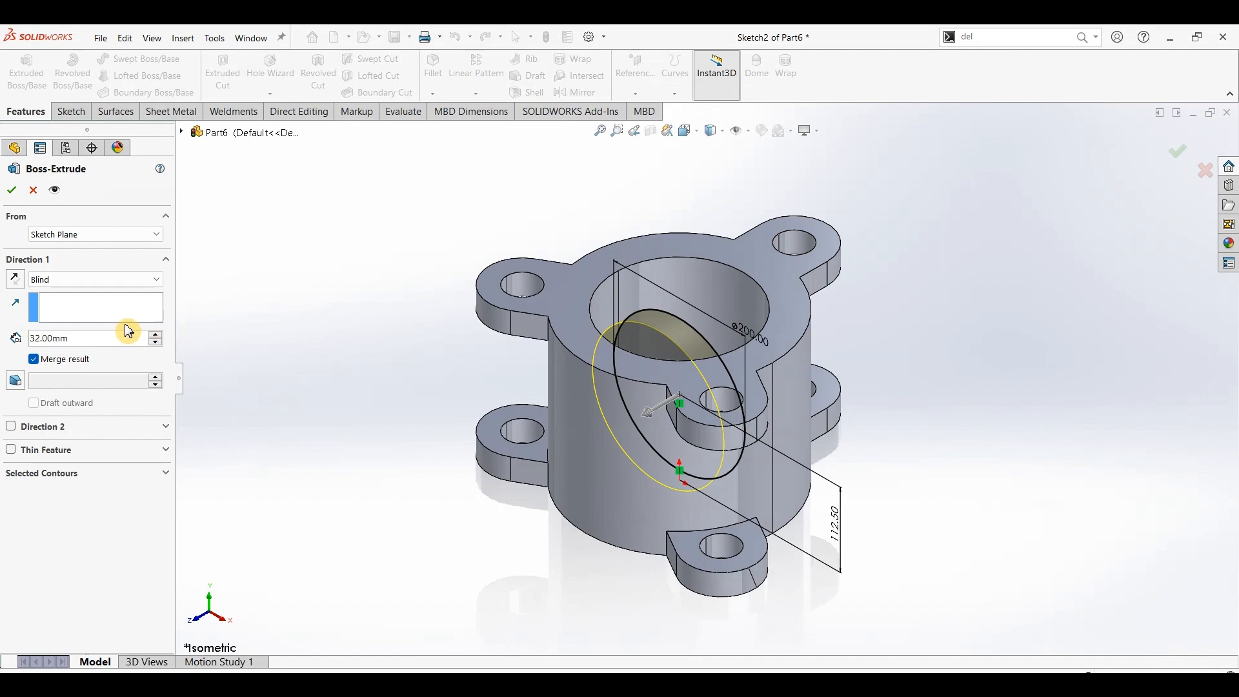
{"action": "left_click", "coordinate": [50, 235]}
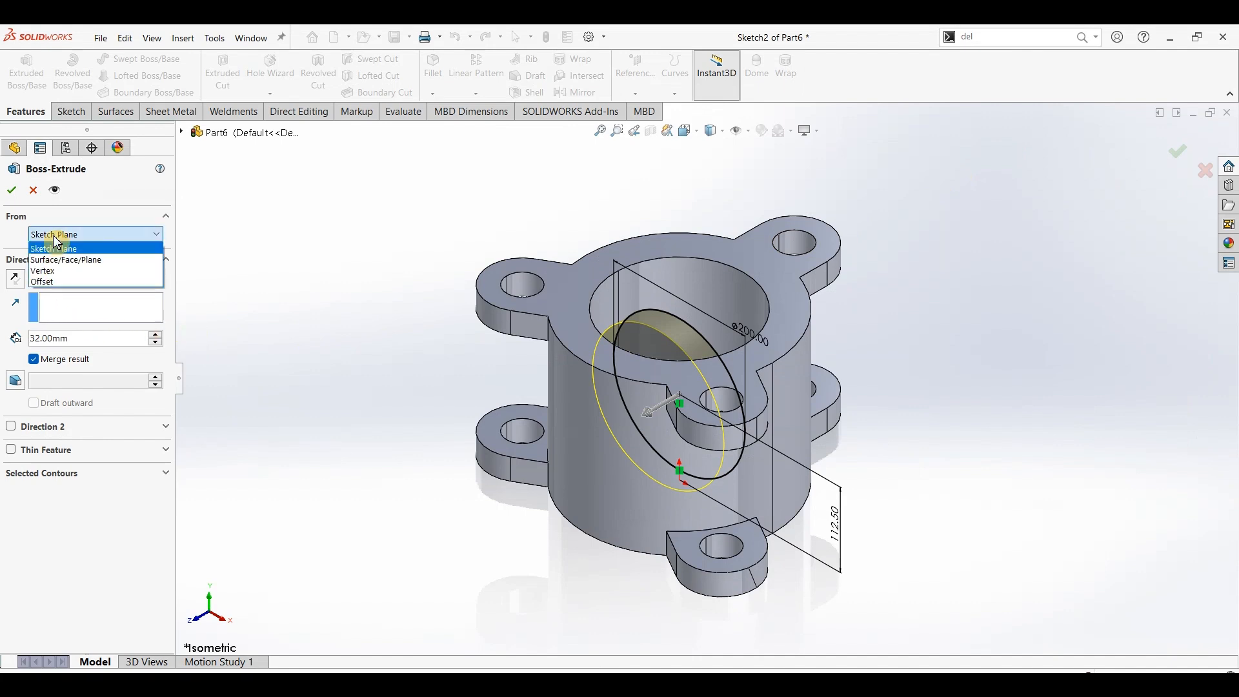
{"action": "left_click", "coordinate": [42, 282]}
{"action": "type", "text": "160"}
{"action": "key", "text": "Return"}
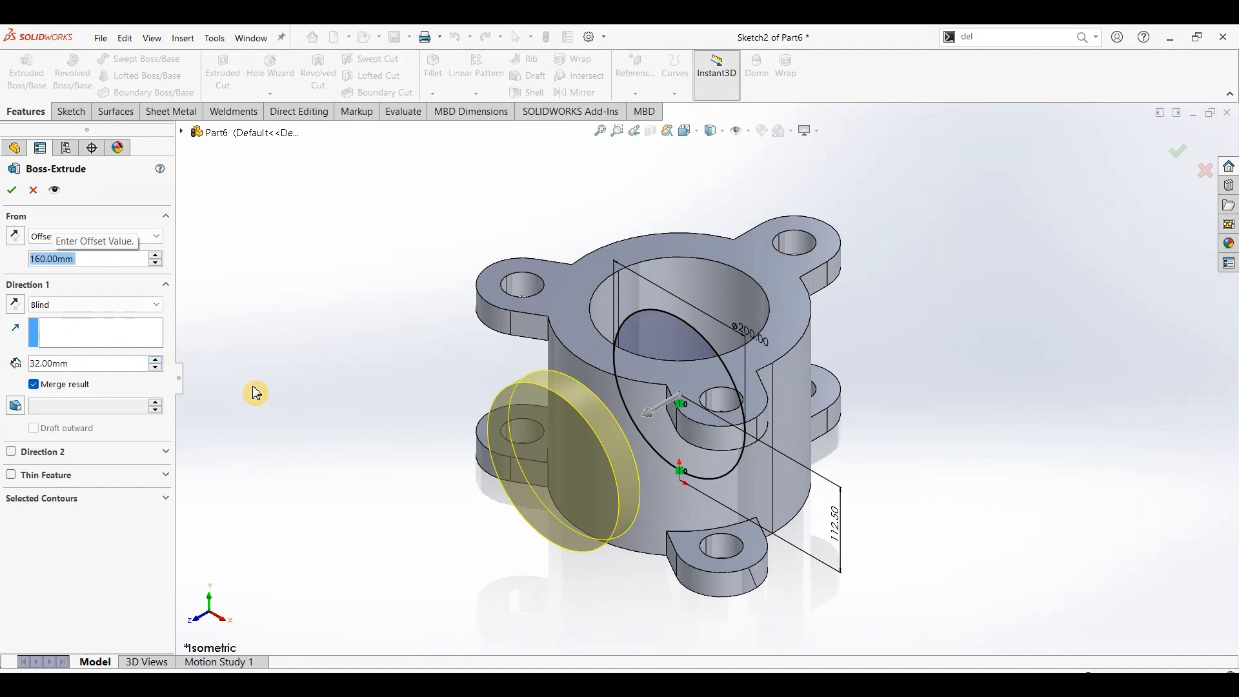
Step: Reverse the disc extrusion toward the cylinder and end it Up To Surface at the cylinder's outer face
{"action": "middle_click_drag", "start_coordinate": [381, 442], "coordinate": [335, 420]}
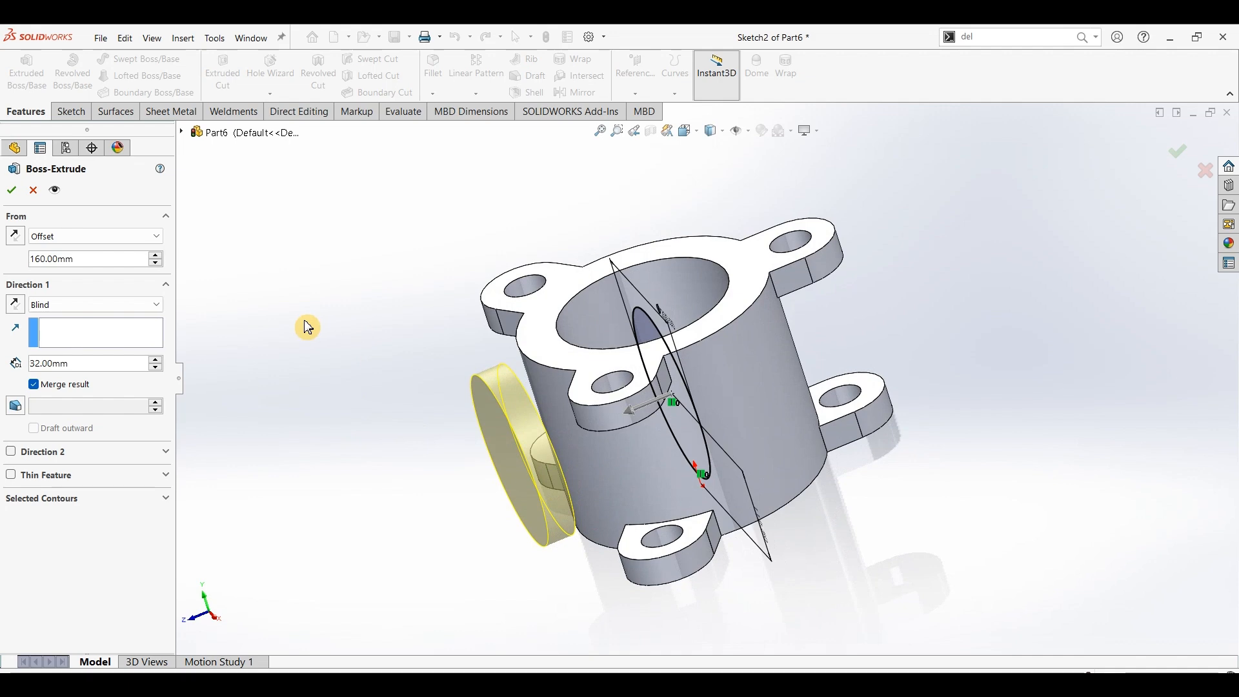
{"action": "left_click", "coordinate": [16, 309]}
{"action": "middle_click_drag", "start_coordinate": [265, 398], "coordinate": [314, 398]}
{"action": "left_click", "coordinate": [127, 306]}
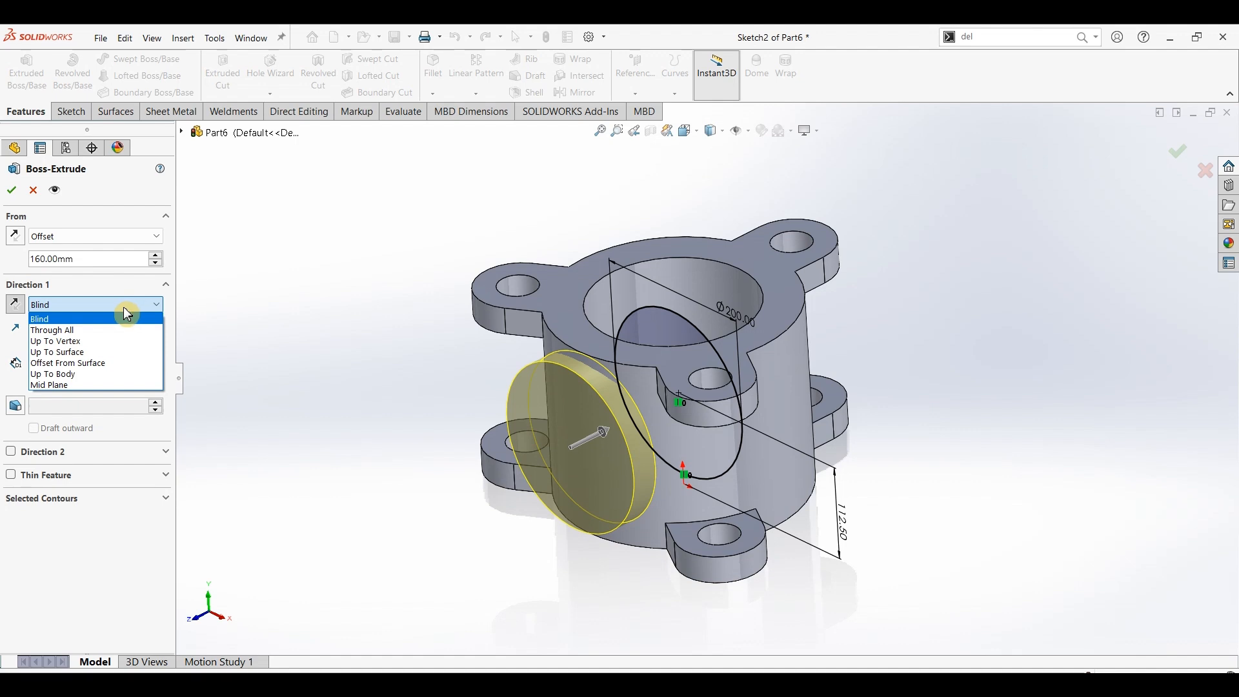
{"action": "left_click", "coordinate": [88, 353]}
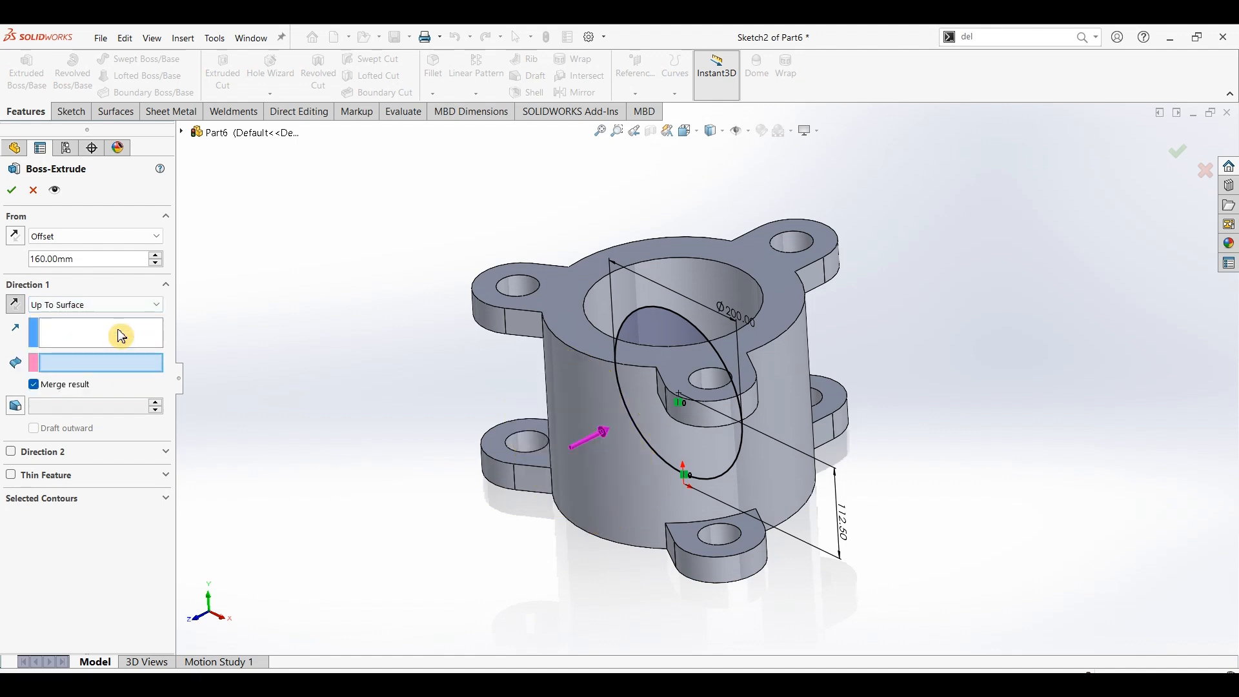
{"action": "left_click", "coordinate": [579, 398]}
{"action": "left_click", "coordinate": [13, 190]}
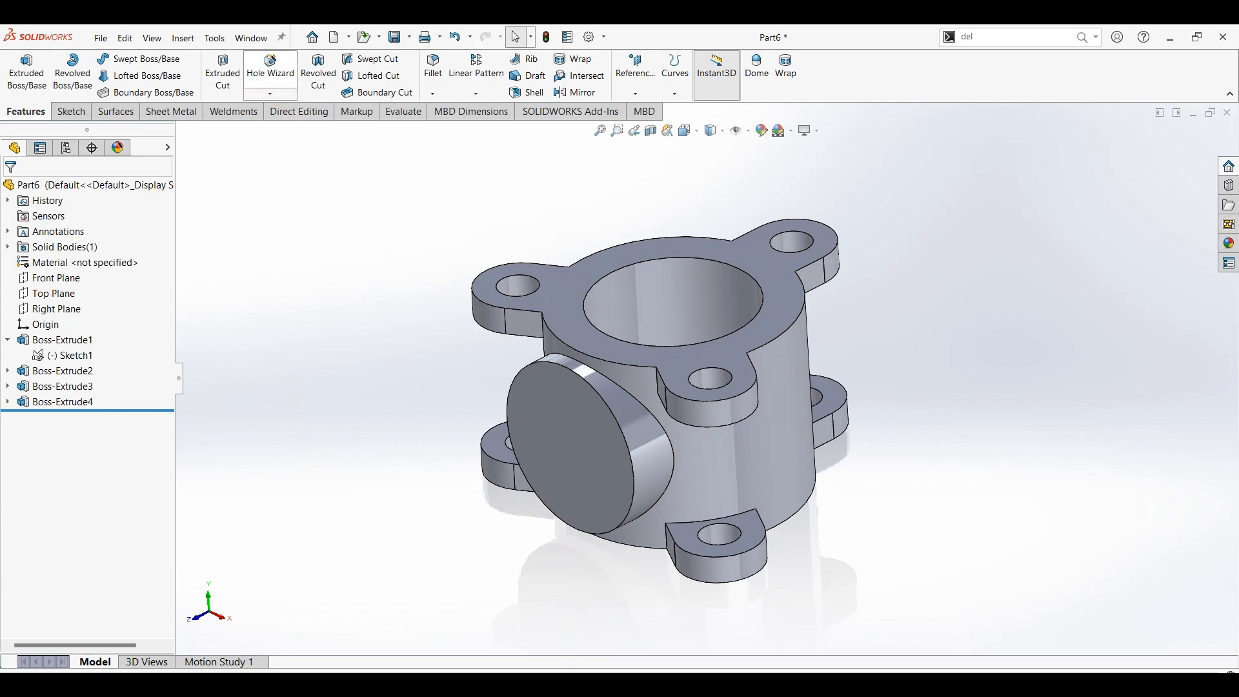
Step: Following the PDF drawing, specify a counterbore hole with 56 mm through diameter, 100 mm counterbore diameter, 25 mm counterbore depth and Through All
{"action": "left_click", "coordinate": [557, 684]}
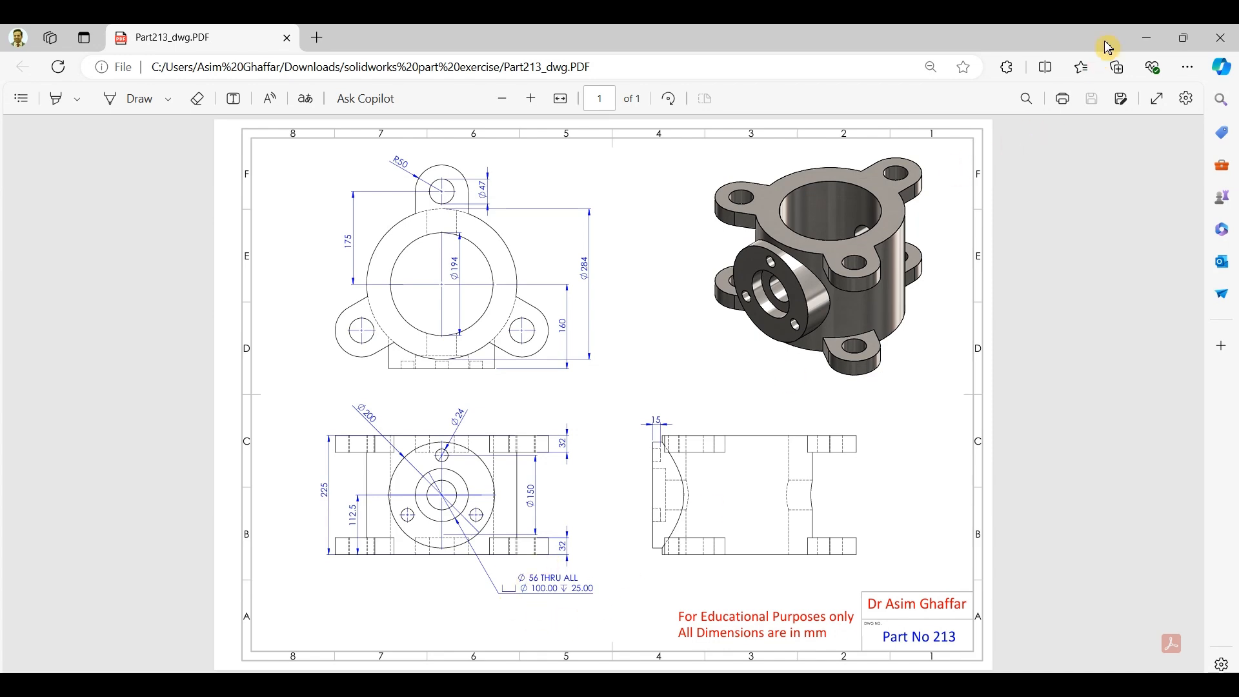
{"action": "left_click", "coordinate": [1148, 38]}
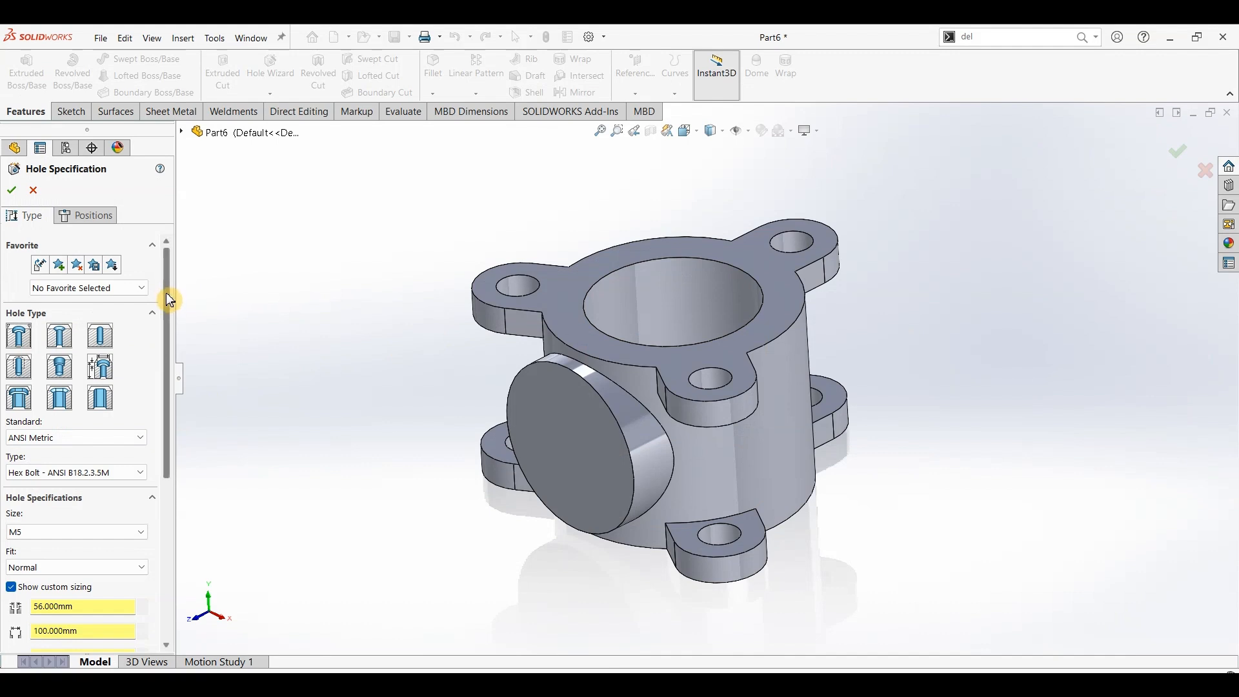
{"action": "left_click_drag", "start_coordinate": [169, 292], "coordinate": [169, 388]}
{"action": "left_click_drag", "start_coordinate": [81, 439], "coordinate": [41, 441]}
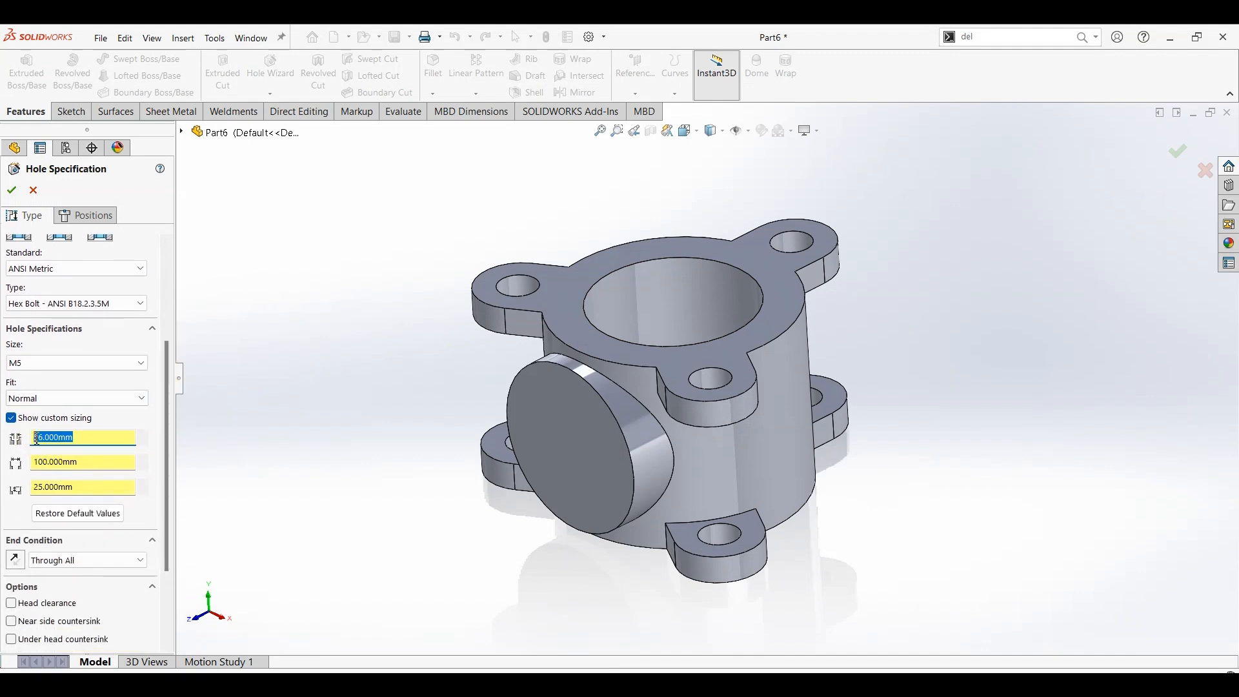
{"action": "type", "text": "100"}
{"action": "key", "text": "Tab"}
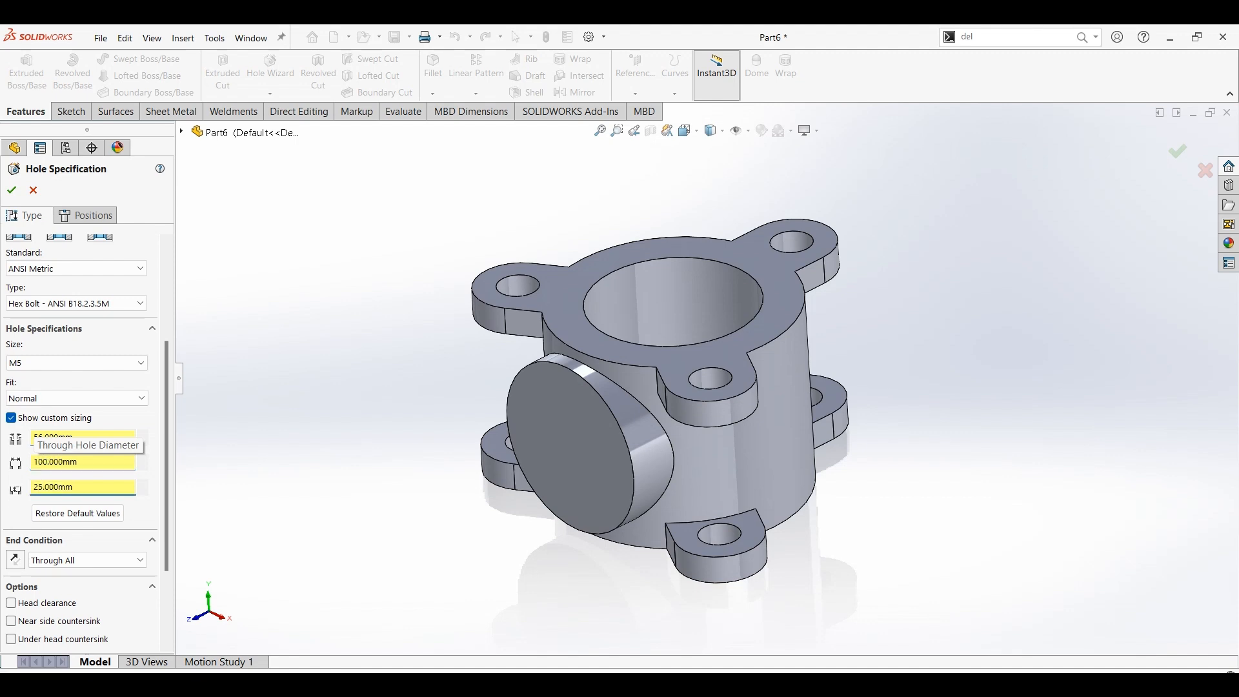
{"action": "left_click", "coordinate": [77, 560]}
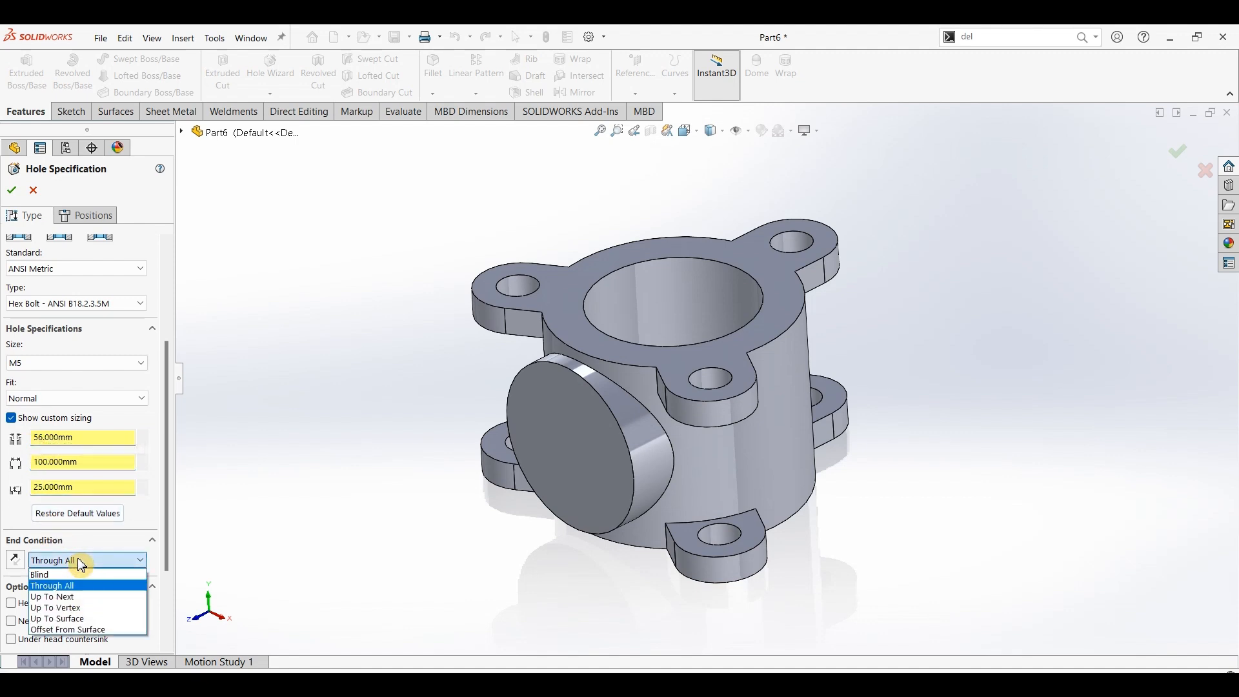
{"action": "left_click", "coordinate": [71, 590]}
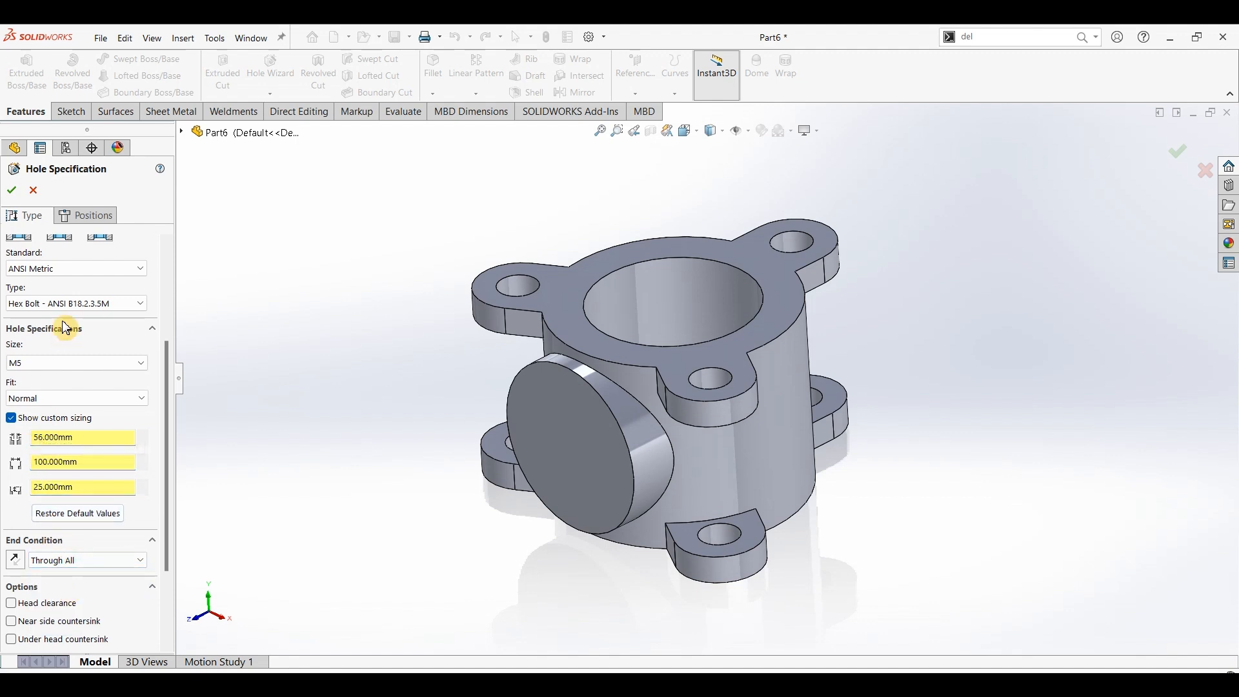
Step: Place the counterbore hole at the centre of the round side flange's outer face and finish the hole
{"action": "left_click", "coordinate": [97, 216]}
{"action": "left_click", "coordinate": [557, 424]}
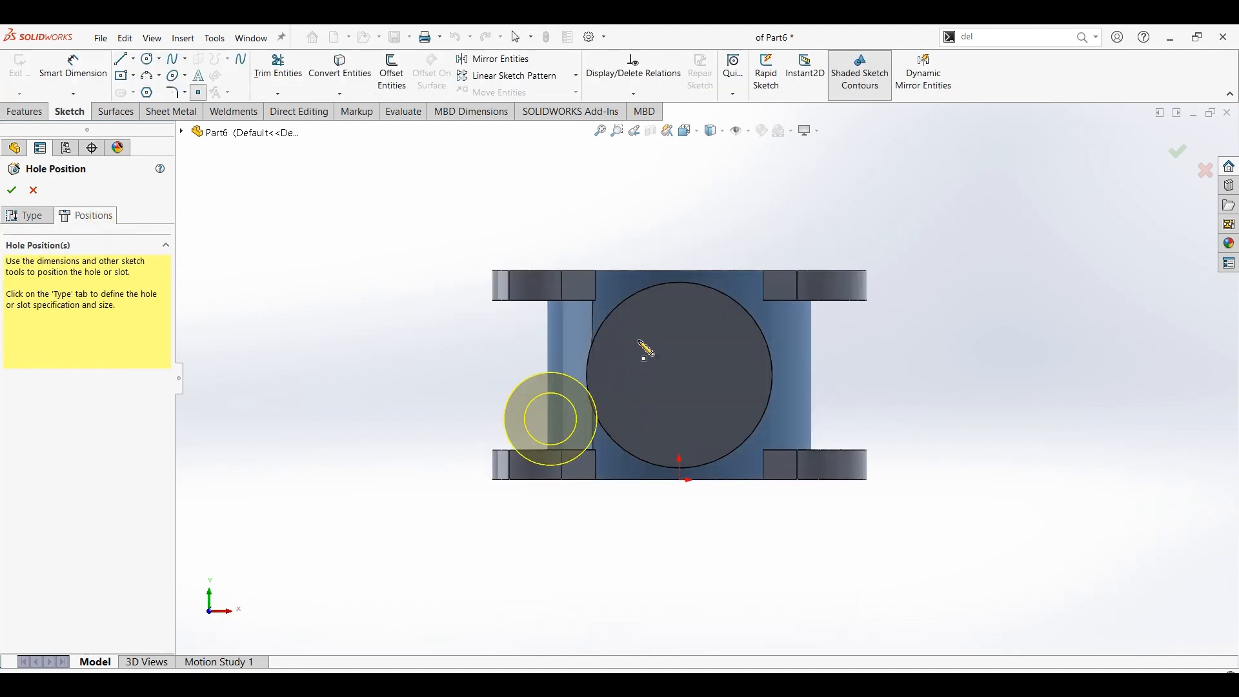
{"action": "scroll", "coordinate": [686, 380], "scroll_direction": "up", "scroll_amount": 5}
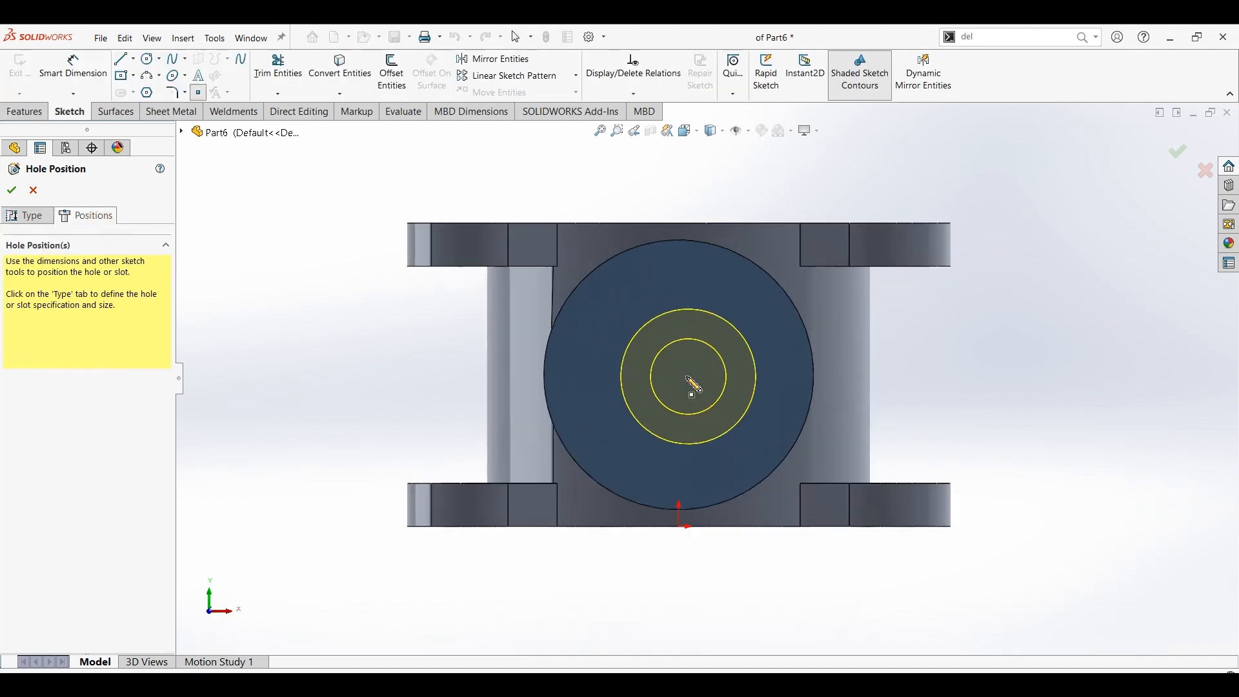
{"action": "left_click", "coordinate": [672, 385]}
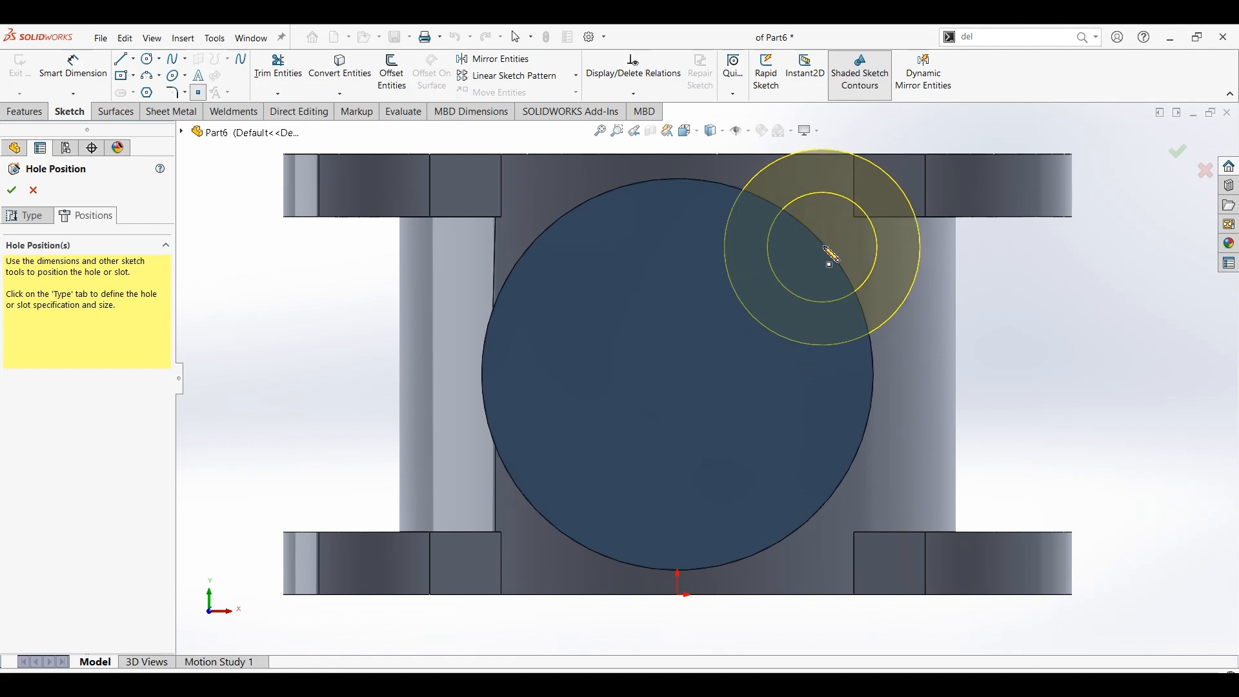
{"action": "left_click", "coordinate": [812, 260]}
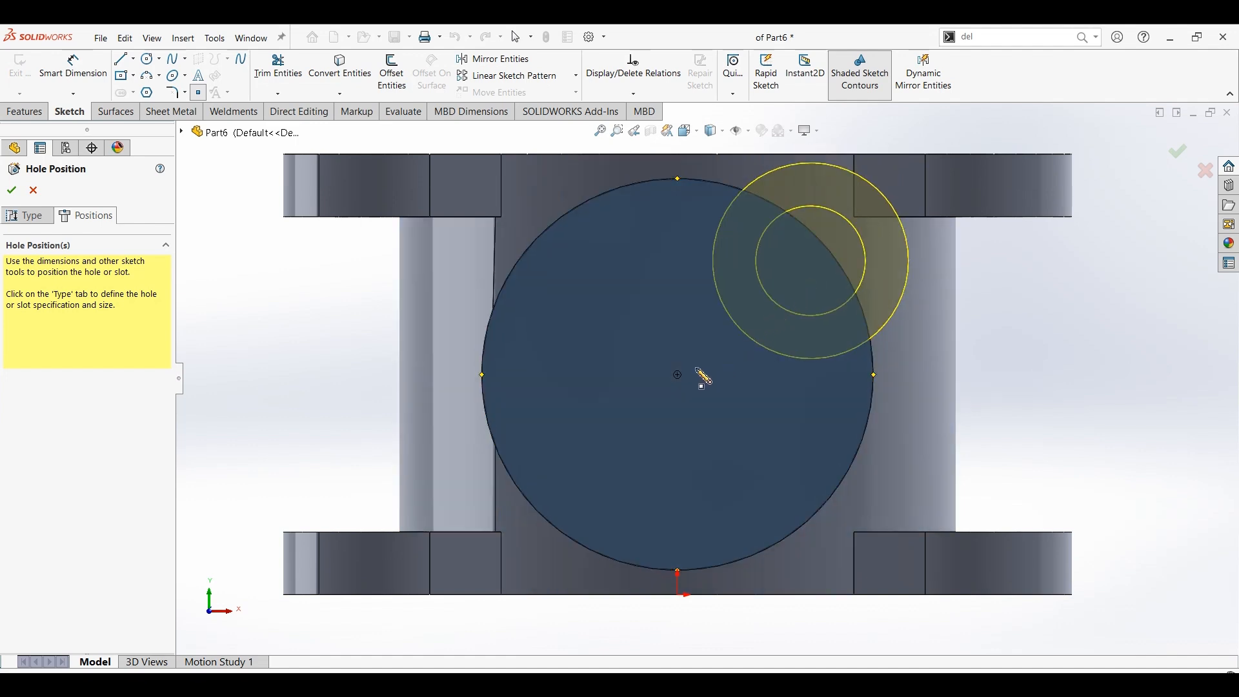
{"action": "left_click", "coordinate": [678, 376]}
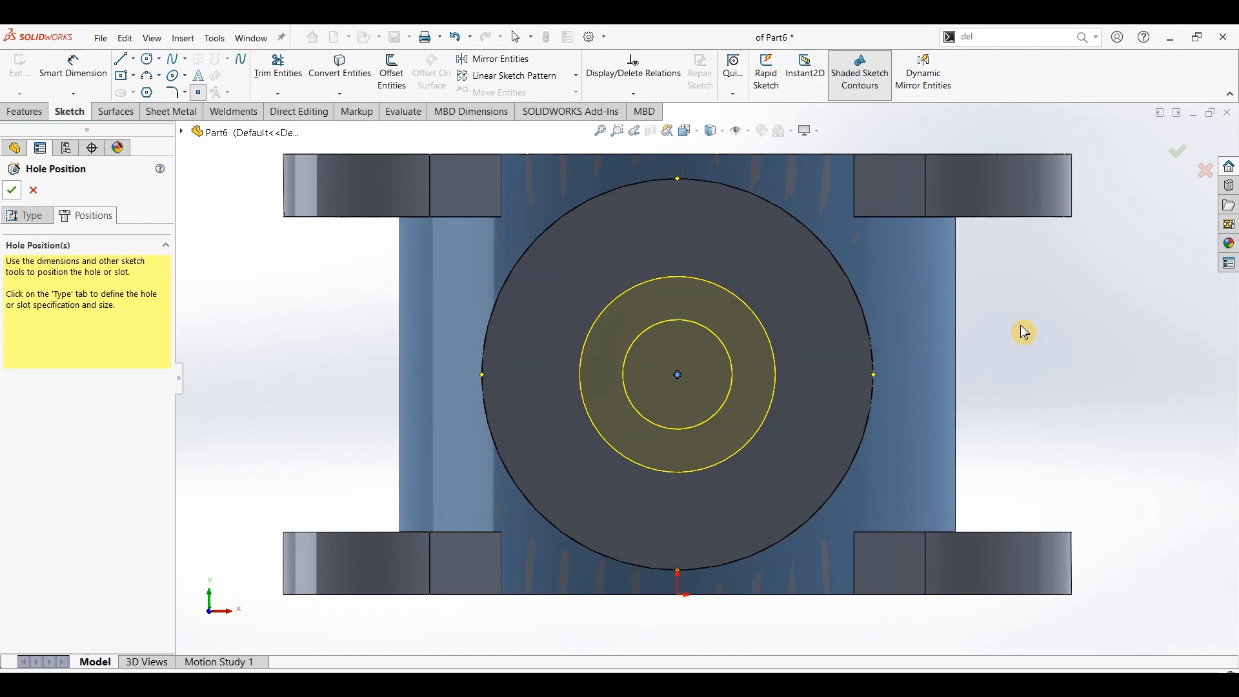
{"action": "key", "text": "Return"}
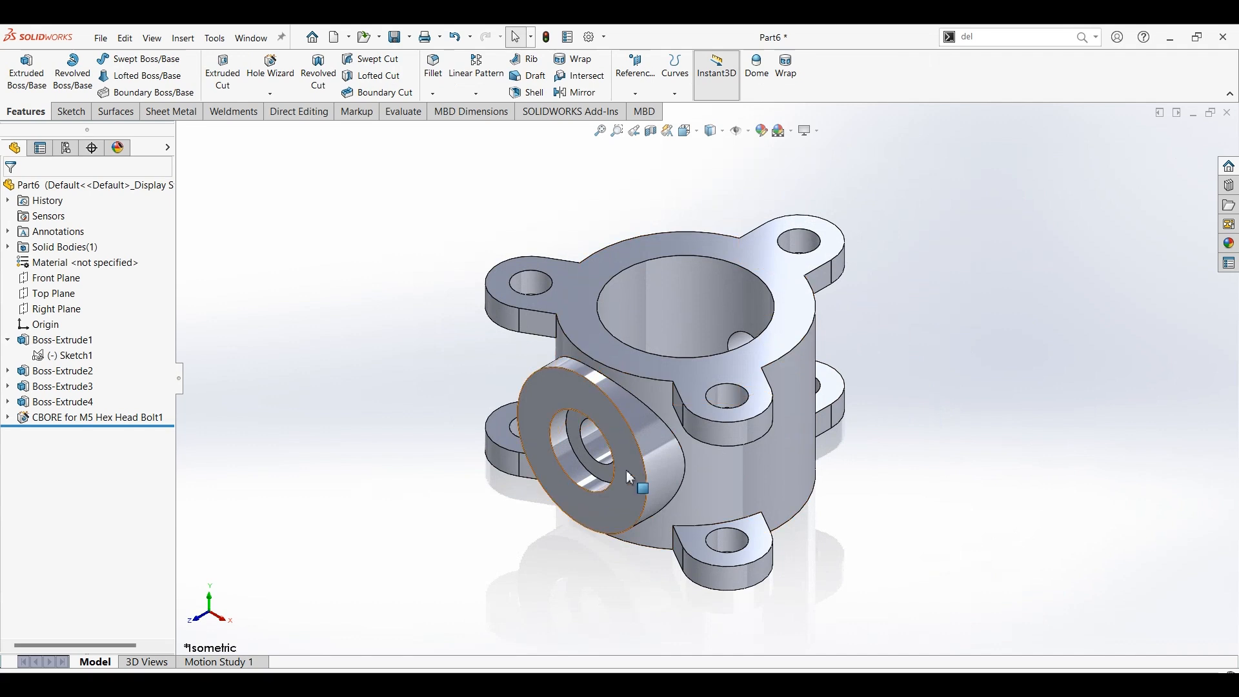
Step: Sketch a circle about 18 mm in diameter on the side flange's outer face, directly above the counterbore
{"action": "left_click", "coordinate": [553, 409]}
{"action": "left_click", "coordinate": [66, 122]}
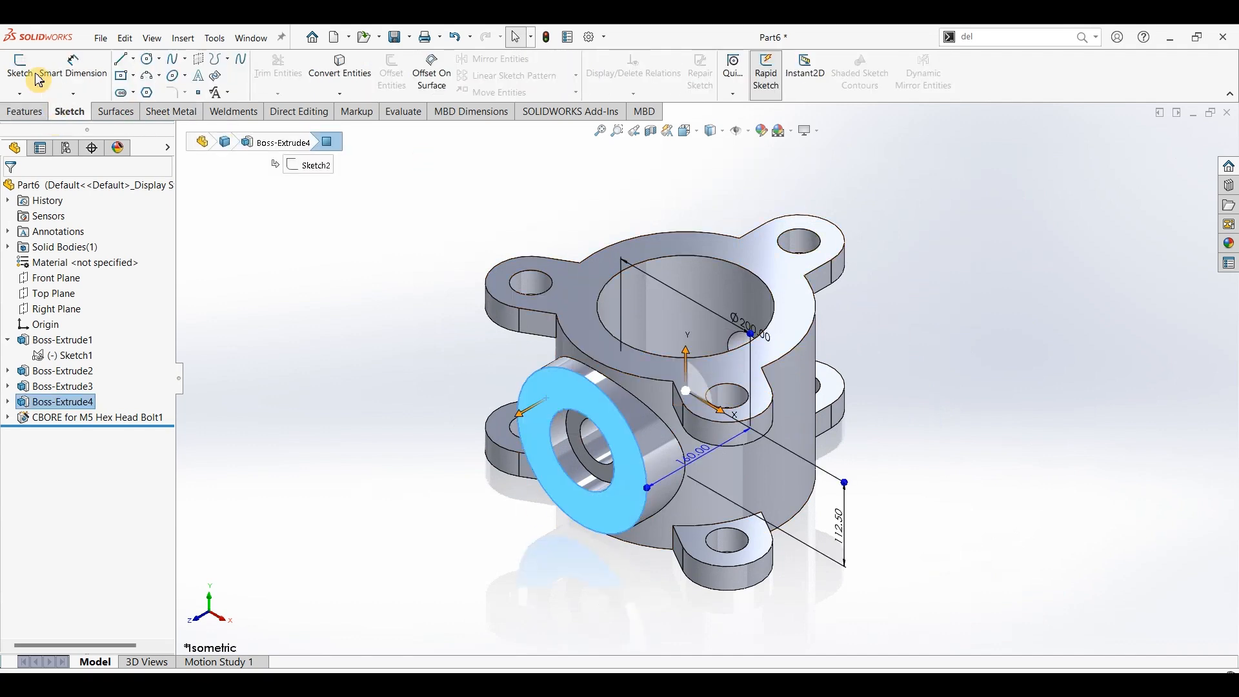
{"action": "left_click", "coordinate": [25, 68]}
{"action": "left_click", "coordinate": [148, 64]}
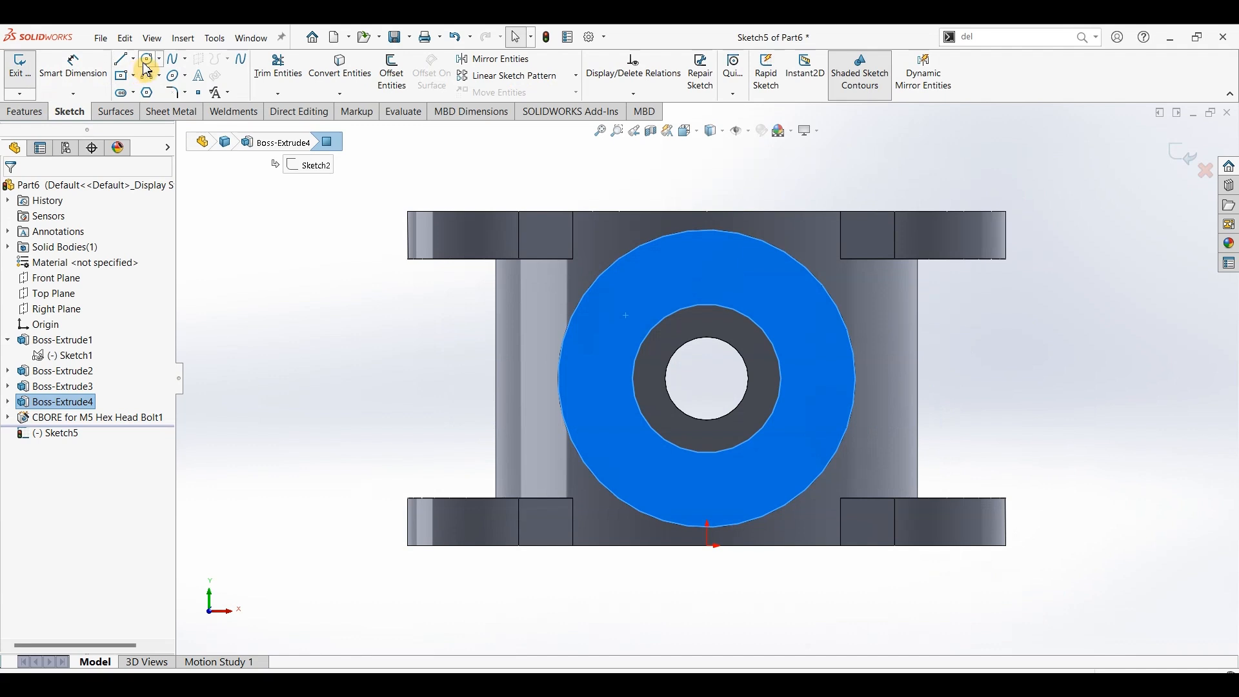
{"action": "left_click", "coordinate": [707, 268]}
{"action": "left_click", "coordinate": [722, 268]}
Step: Dimension the small circle's diameter to 24 mm, as given in the PDF drawing
{"action": "left_click", "coordinate": [90, 68]}
{"action": "left_click", "coordinate": [721, 264]}
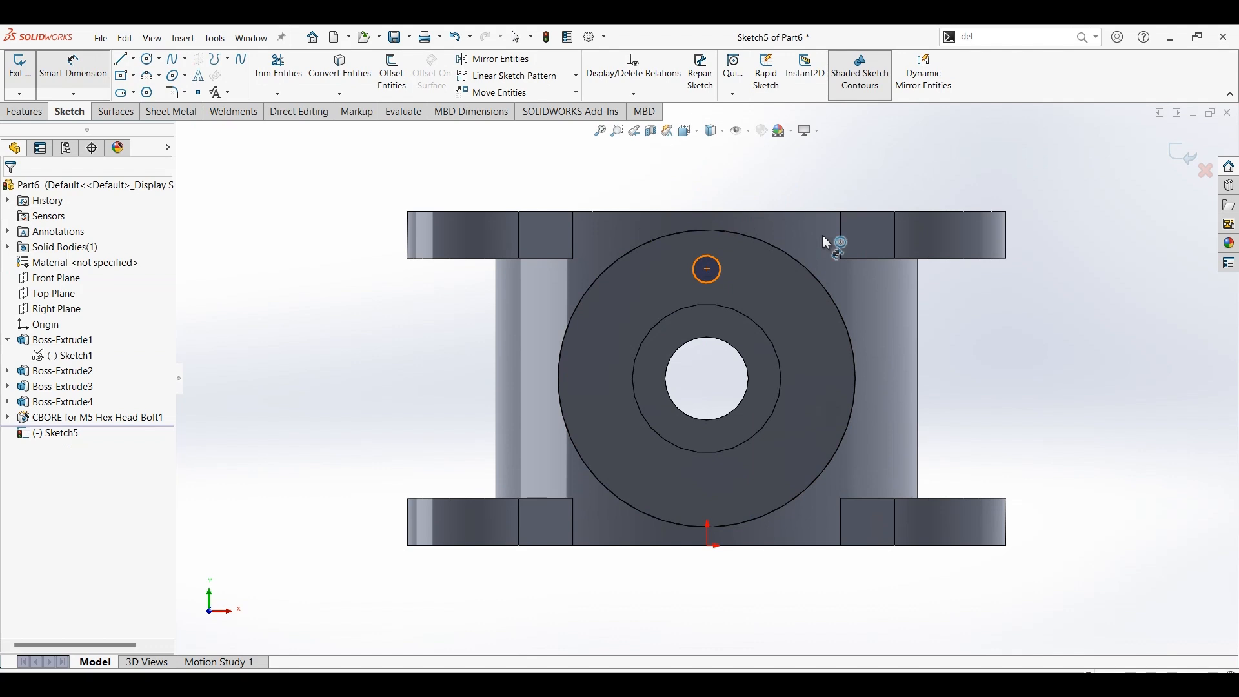
{"action": "left_click", "coordinate": [891, 197]}
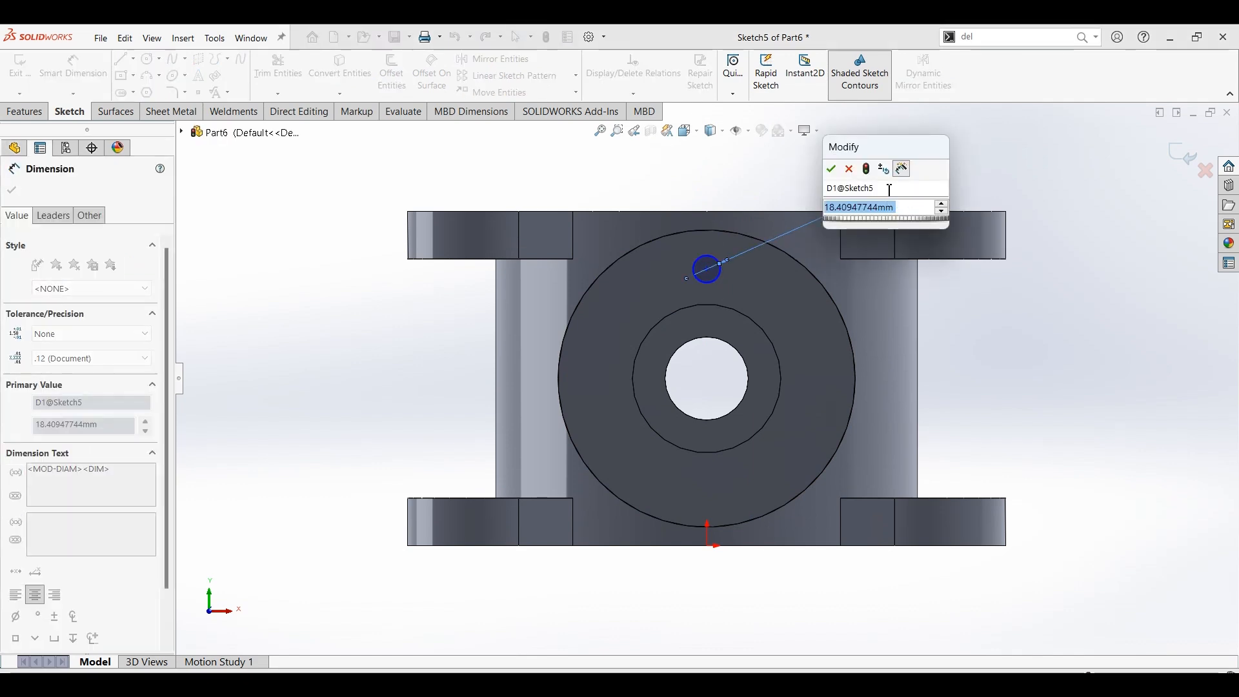
{"action": "key", "text": "alt+Tab"}
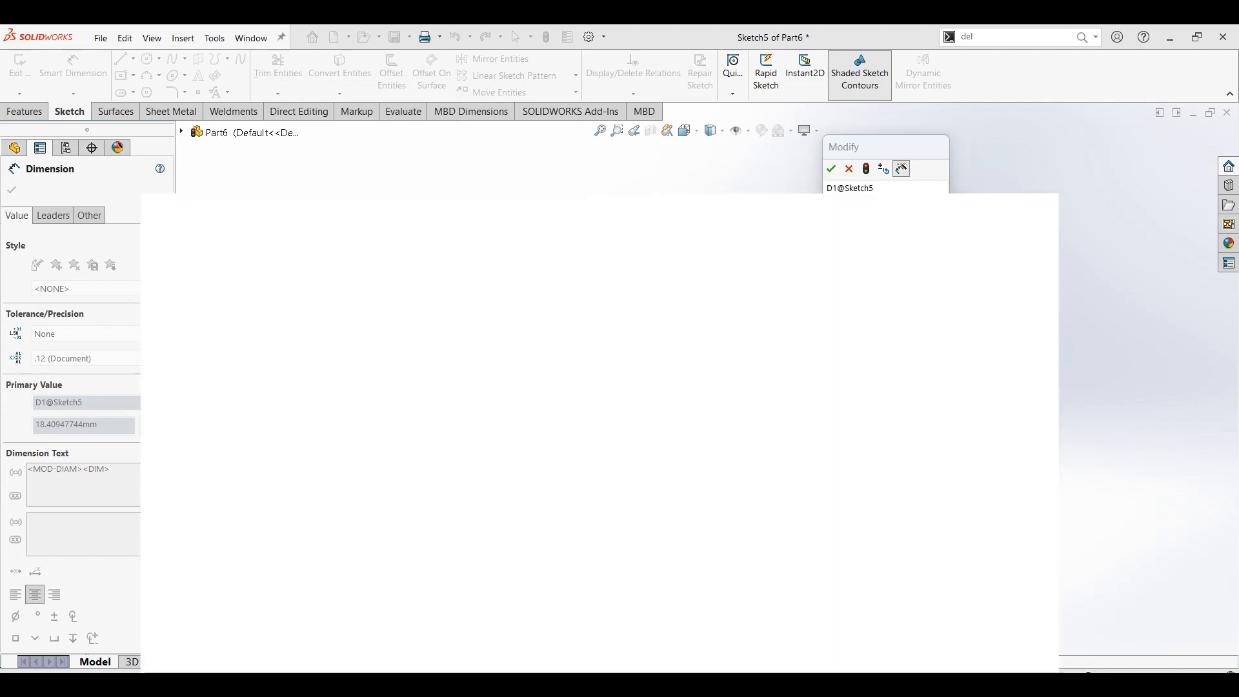
{"action": "key", "text": "alt+Tab"}
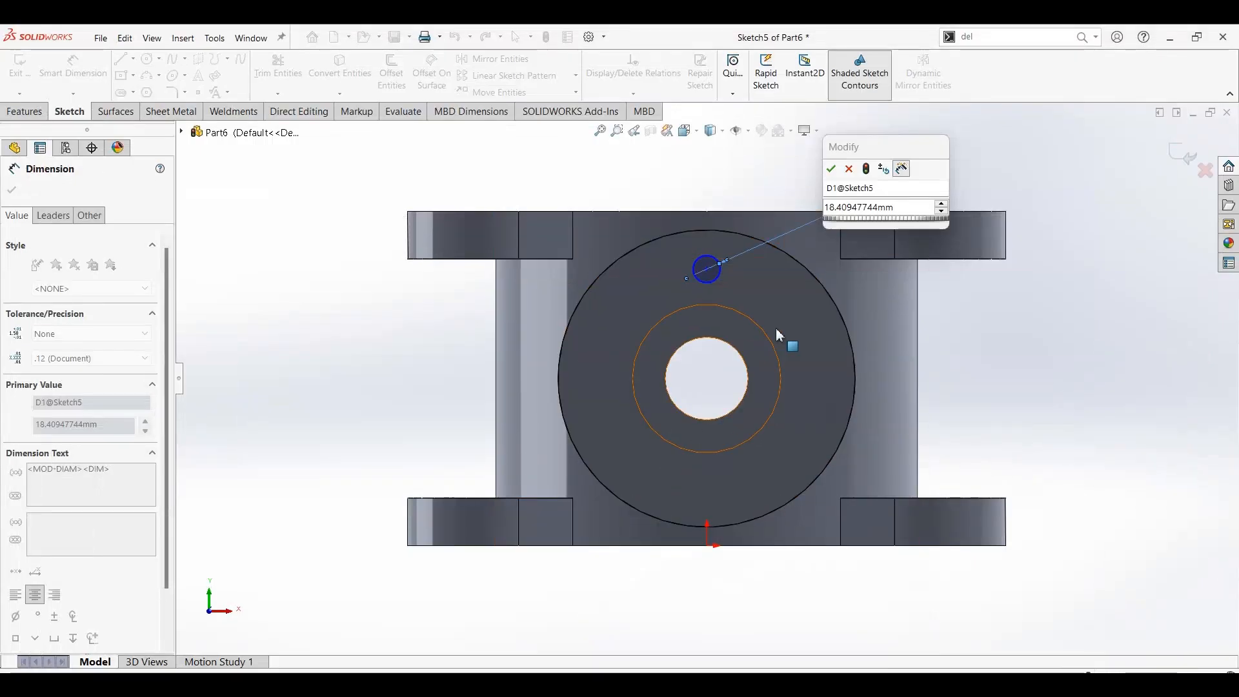
{"action": "left_click", "coordinate": [881, 210]}
{"action": "type", "text": "24"}
{"action": "key", "text": "Return"}
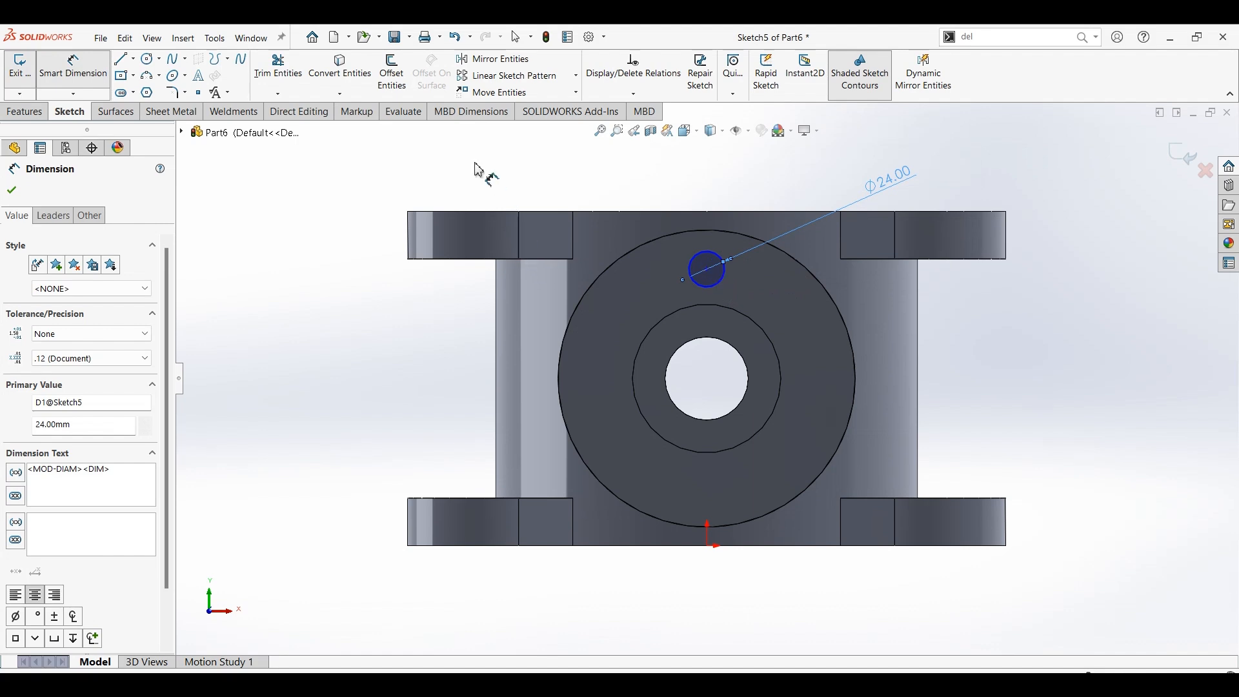
Step: Draw a construction circle about 147 mm in diameter from the flange's centre through the small circle's centre
{"action": "left_click", "coordinate": [149, 59]}
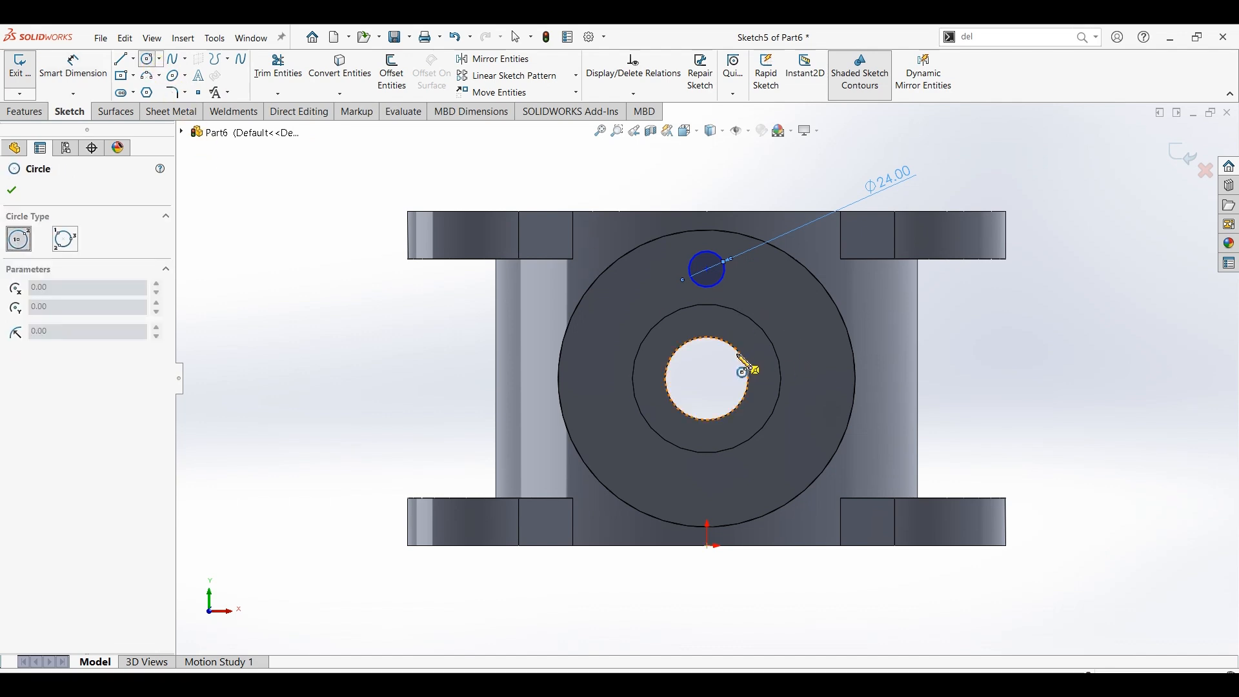
{"action": "left_click", "coordinate": [708, 380]}
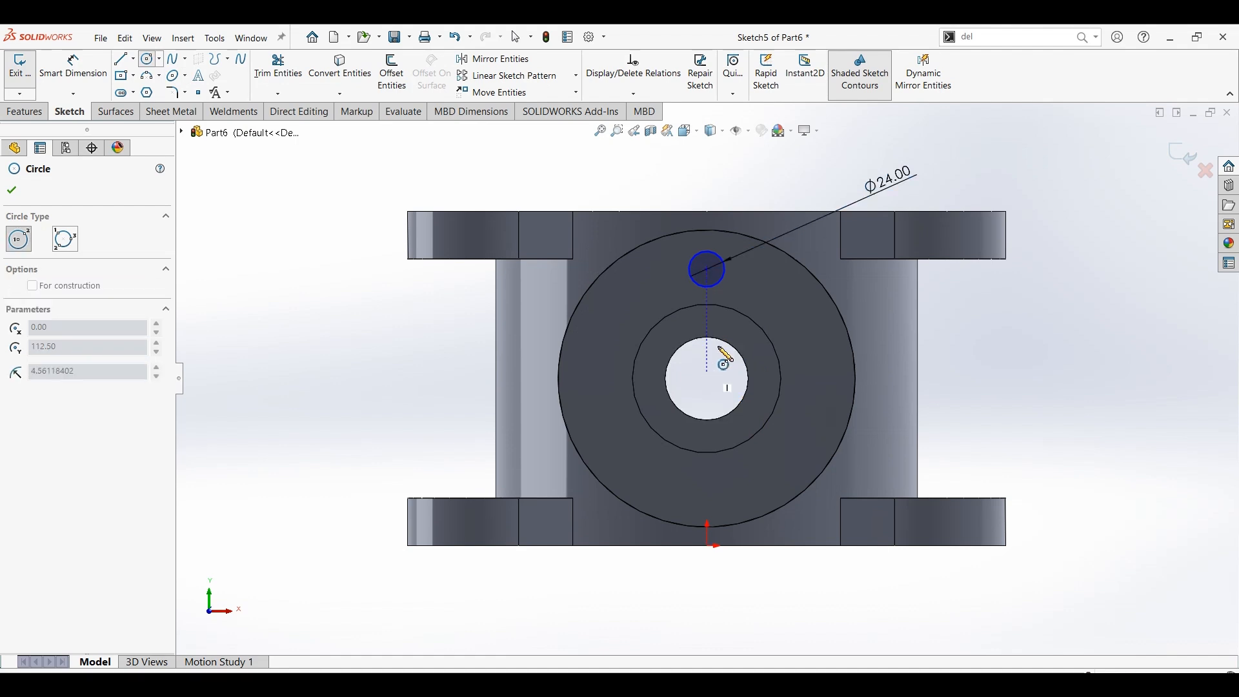
{"action": "left_click", "coordinate": [709, 270]}
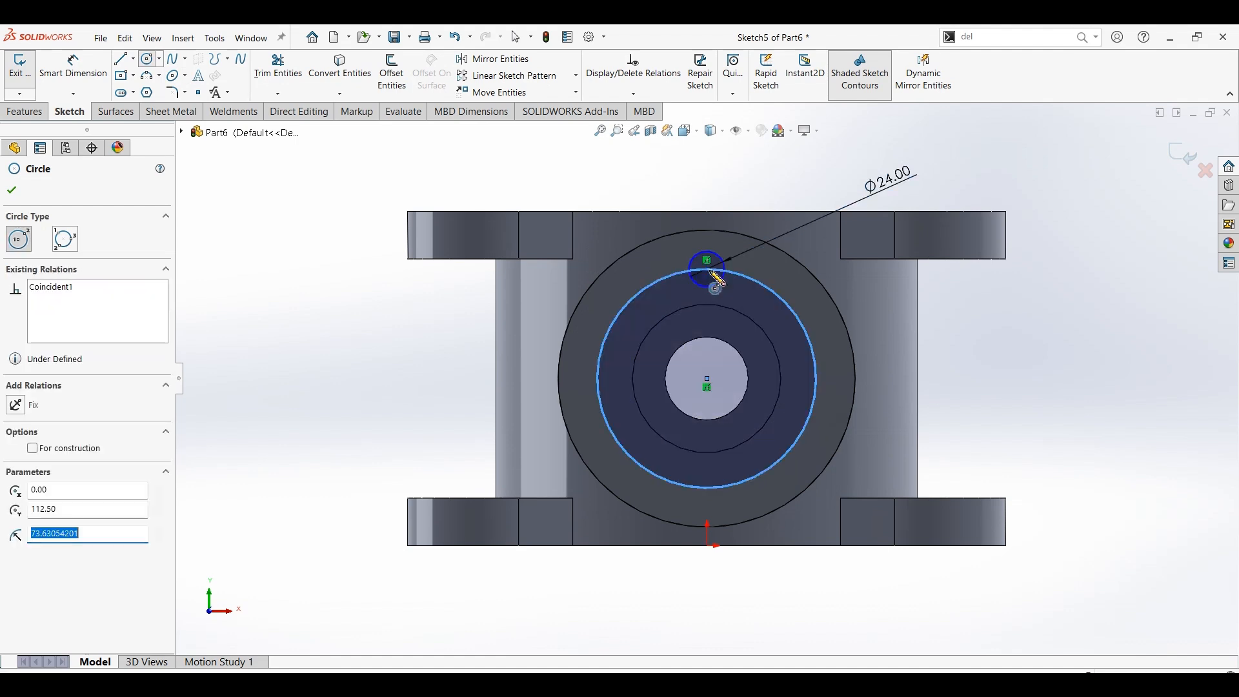
{"action": "left_click", "coordinate": [32, 448]}
{"action": "left_click", "coordinate": [18, 196]}
Step: Dimension the construction circle's diameter to 150 mm
{"action": "left_click", "coordinate": [73, 66]}
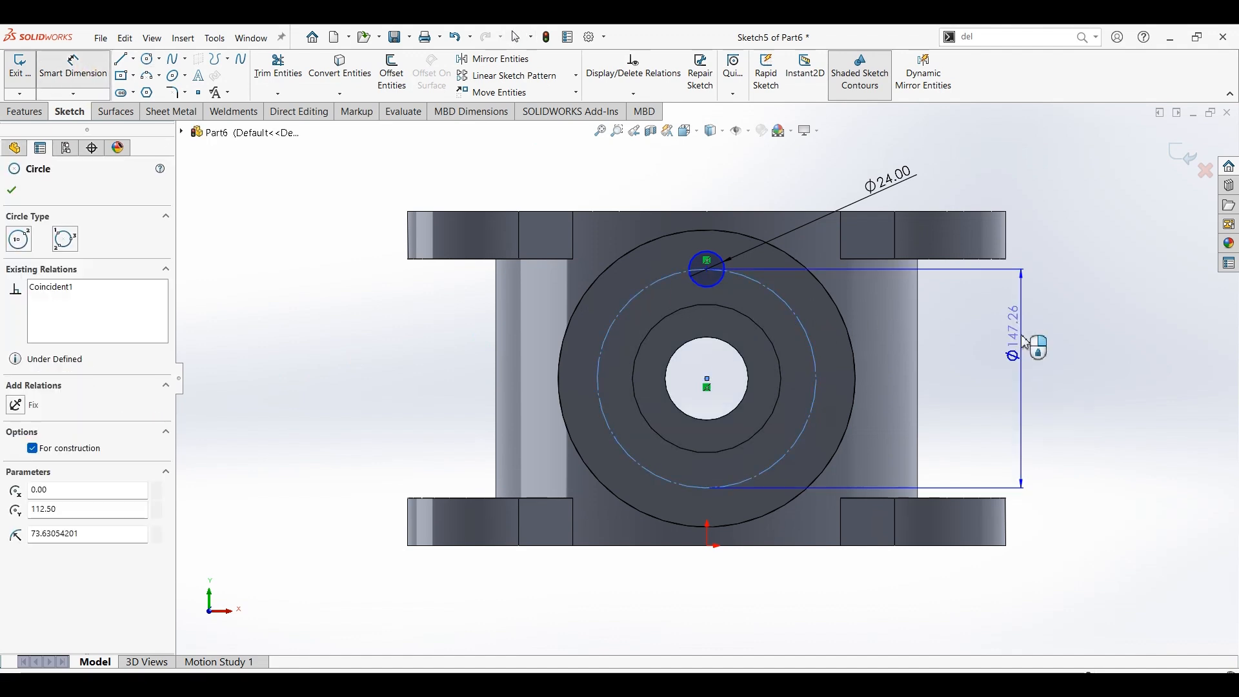
{"action": "left_click", "coordinate": [1021, 336]}
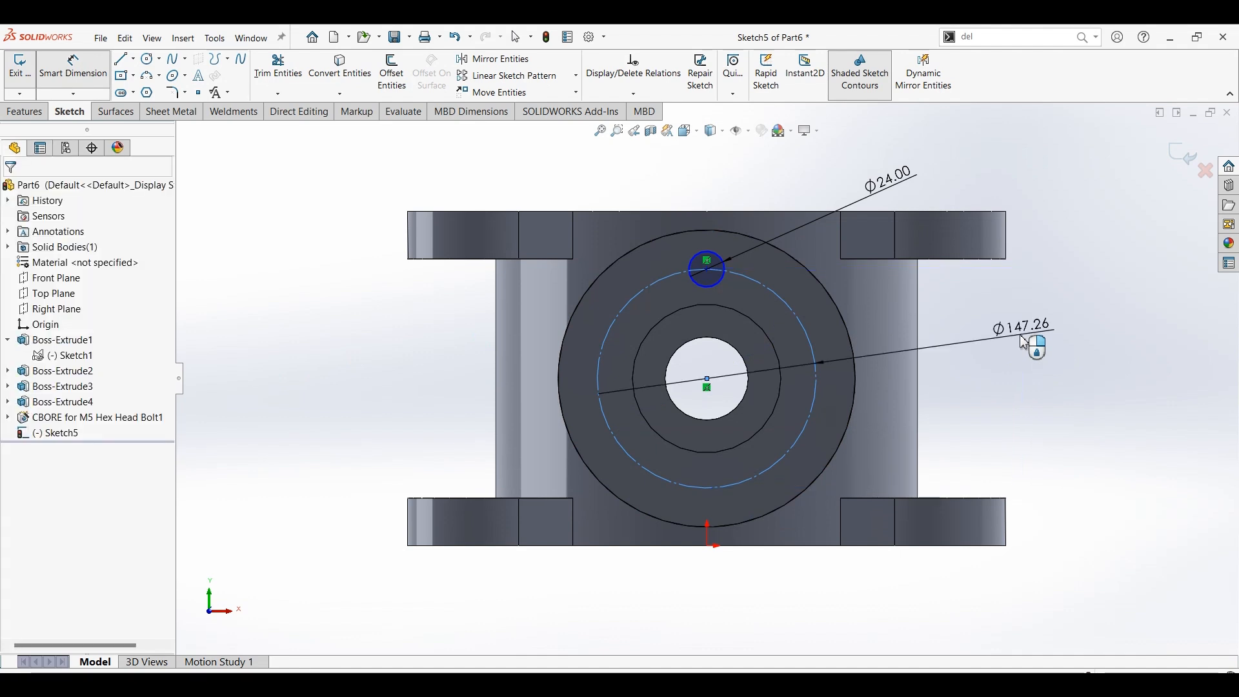
{"action": "left_click", "coordinate": [1024, 343]}
{"action": "type", "text": "150"}
{"action": "key", "text": "Return"}
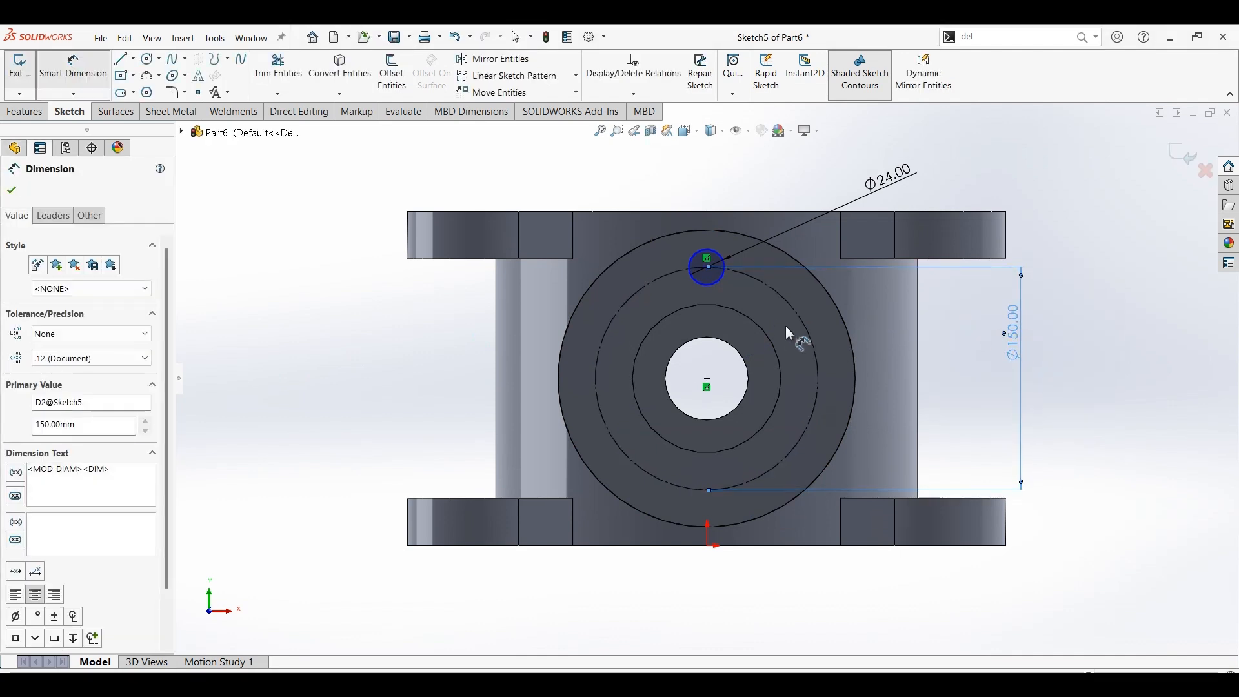
{"action": "key", "text": "Escape"}
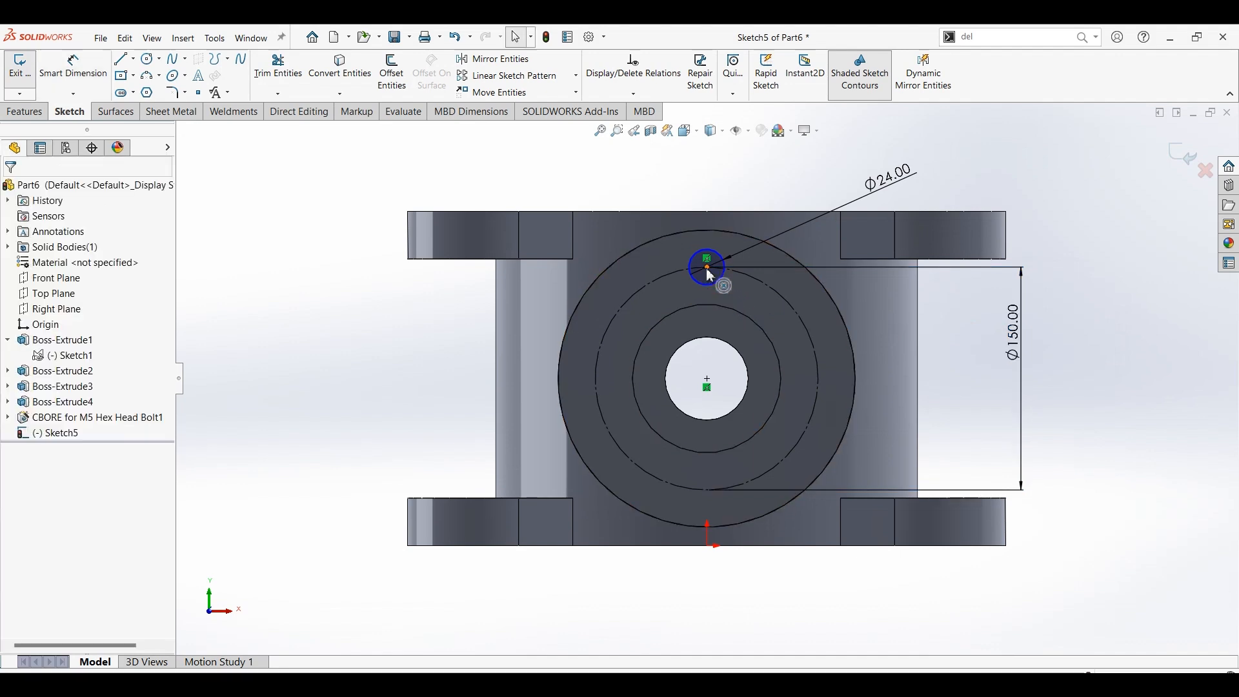
Step: Add a Vertical relation between the small circle's centre and the construction circle's centre
{"action": "left_click", "coordinate": [707, 386], "text": "ctrl"}
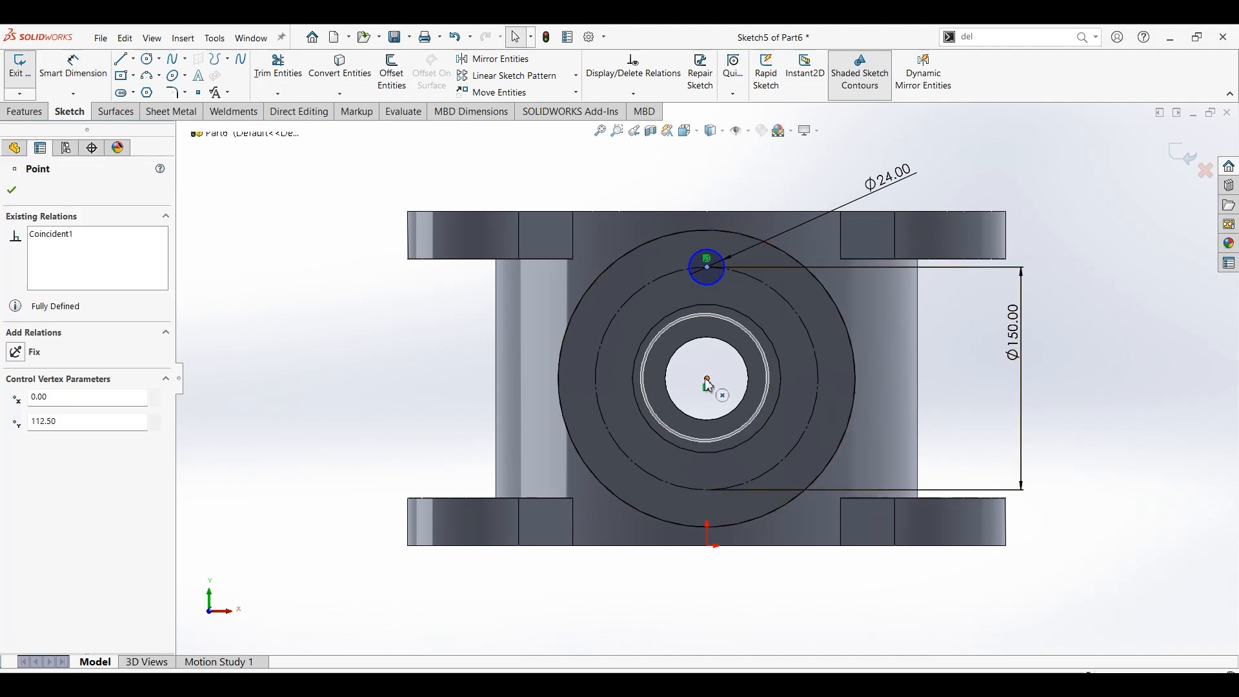
{"action": "left_click", "coordinate": [752, 330]}
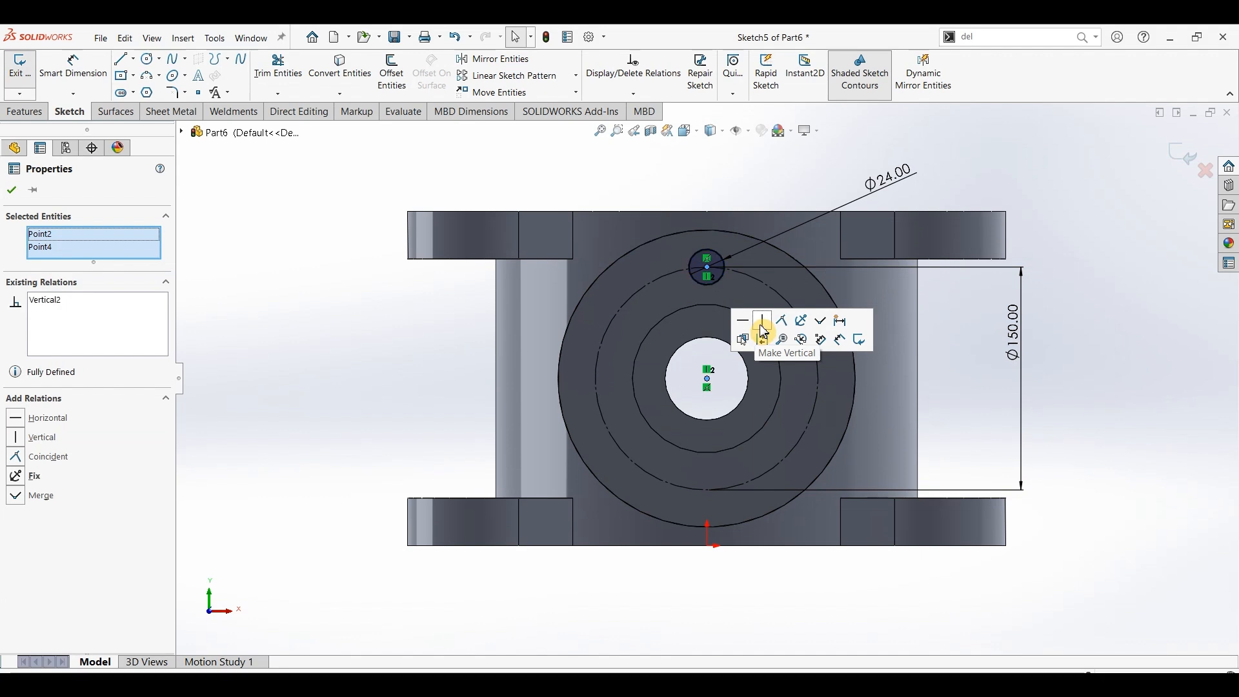
{"action": "left_click", "coordinate": [16, 193]}
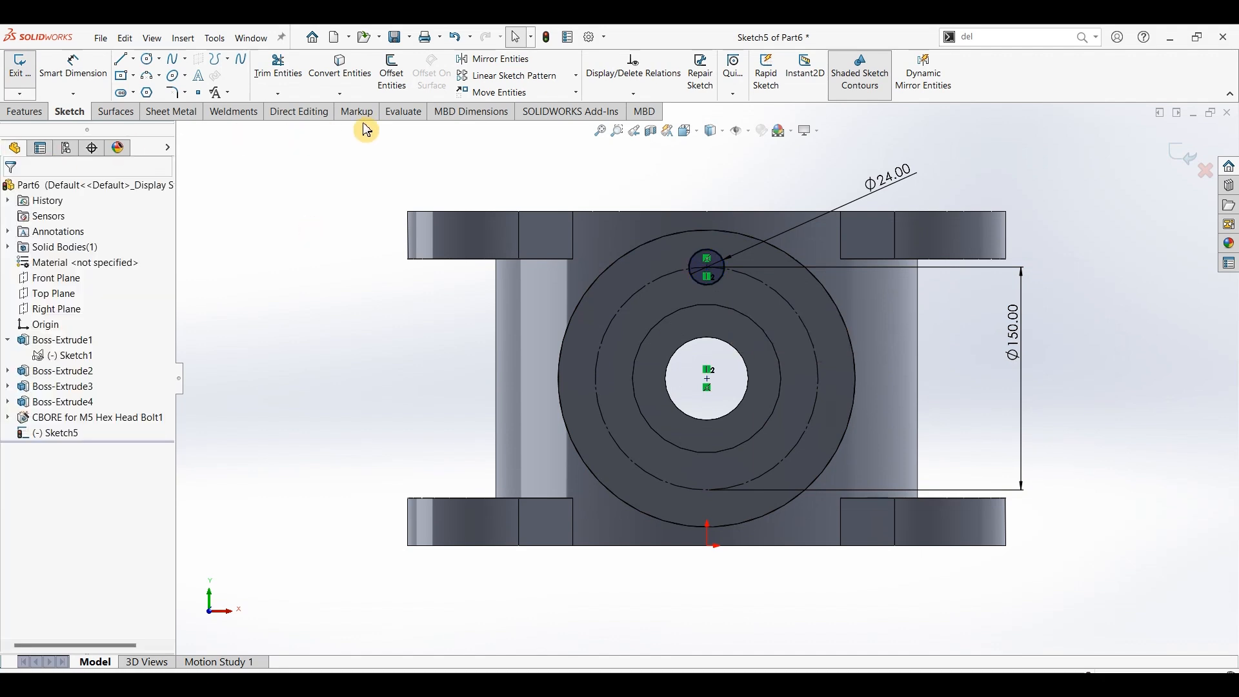
Step: Circular-pattern the 24 mm circle about the flange's centre with 3 equally spaced instances over 360 degrees
{"action": "left_click", "coordinate": [576, 75]}
{"action": "left_click", "coordinate": [511, 102]}
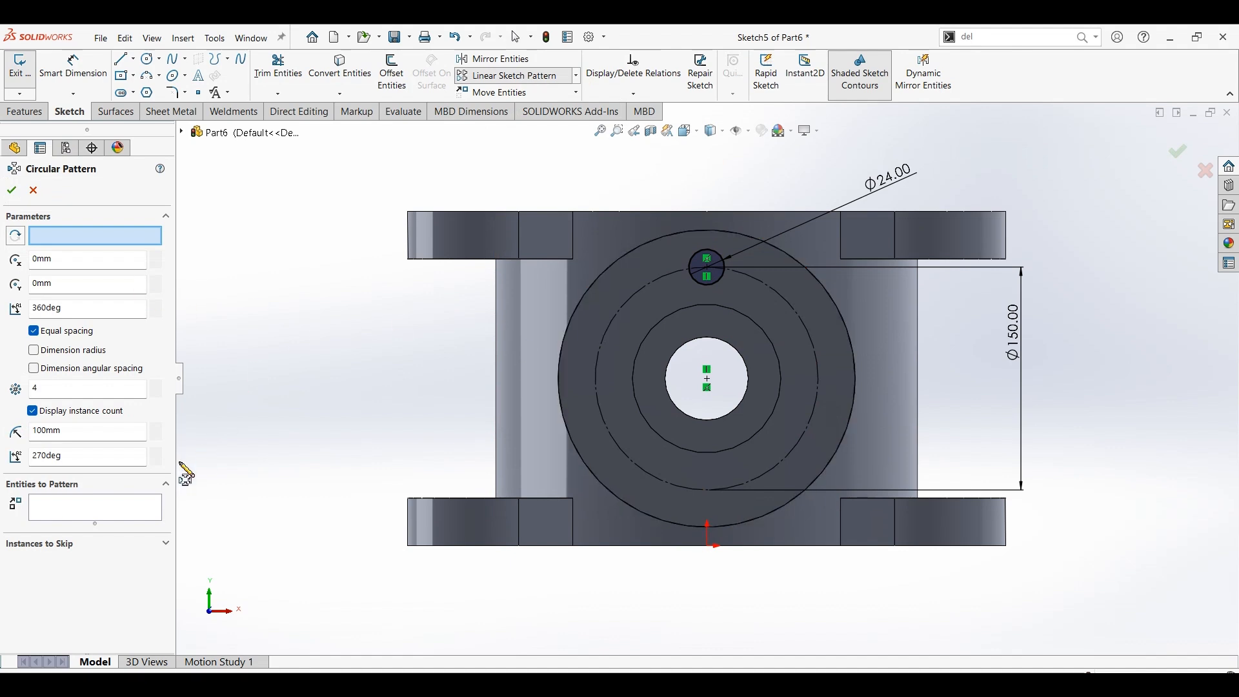
{"action": "left_click", "coordinate": [98, 507]}
{"action": "left_click", "coordinate": [712, 258]}
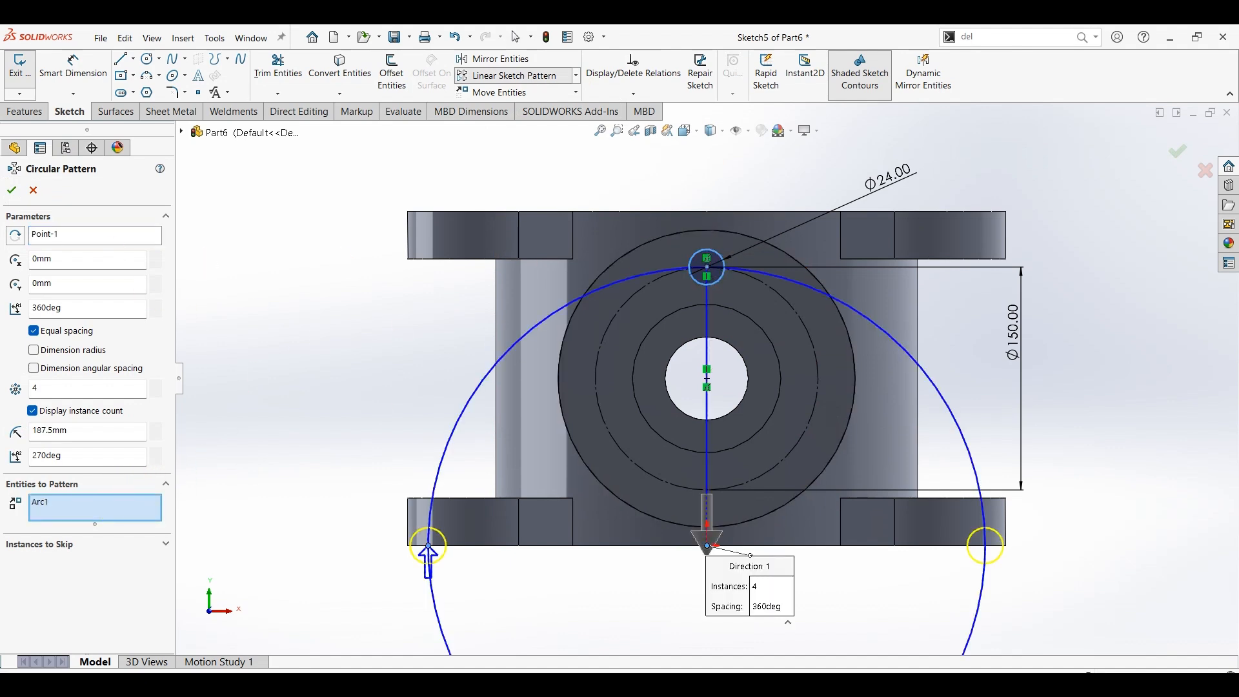
{"action": "left_click", "coordinate": [73, 242]}
{"action": "key", "text": "Delete"}
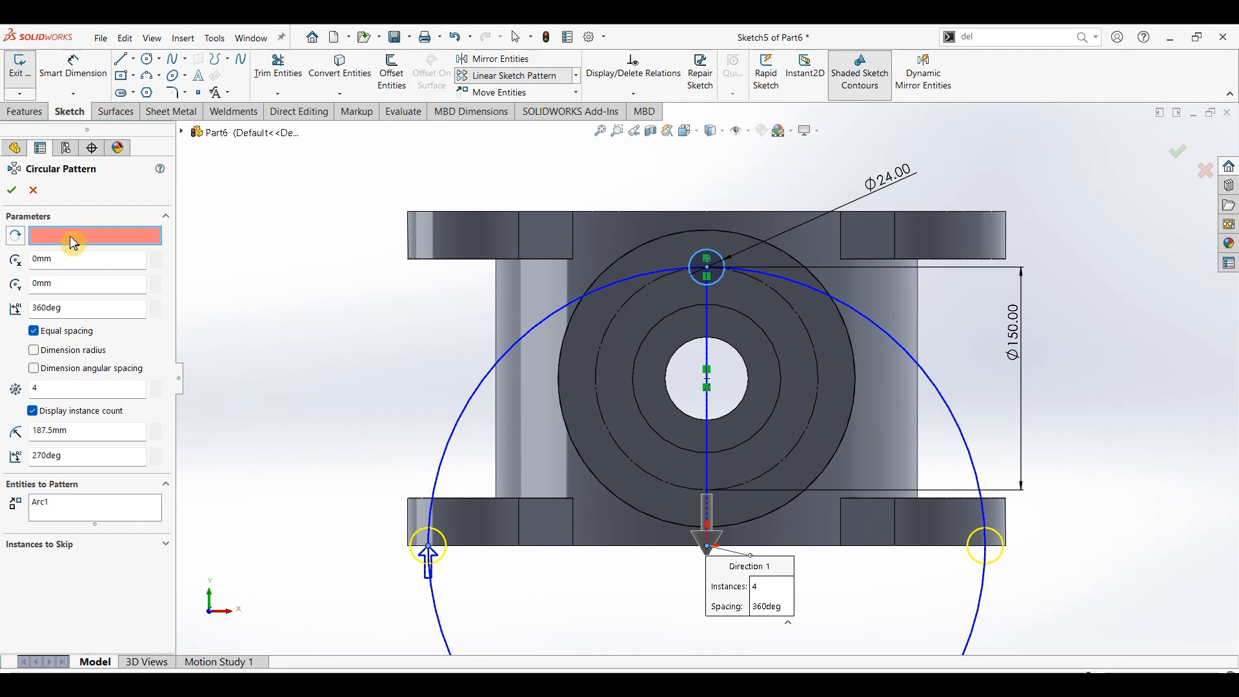
{"action": "left_click", "coordinate": [708, 380]}
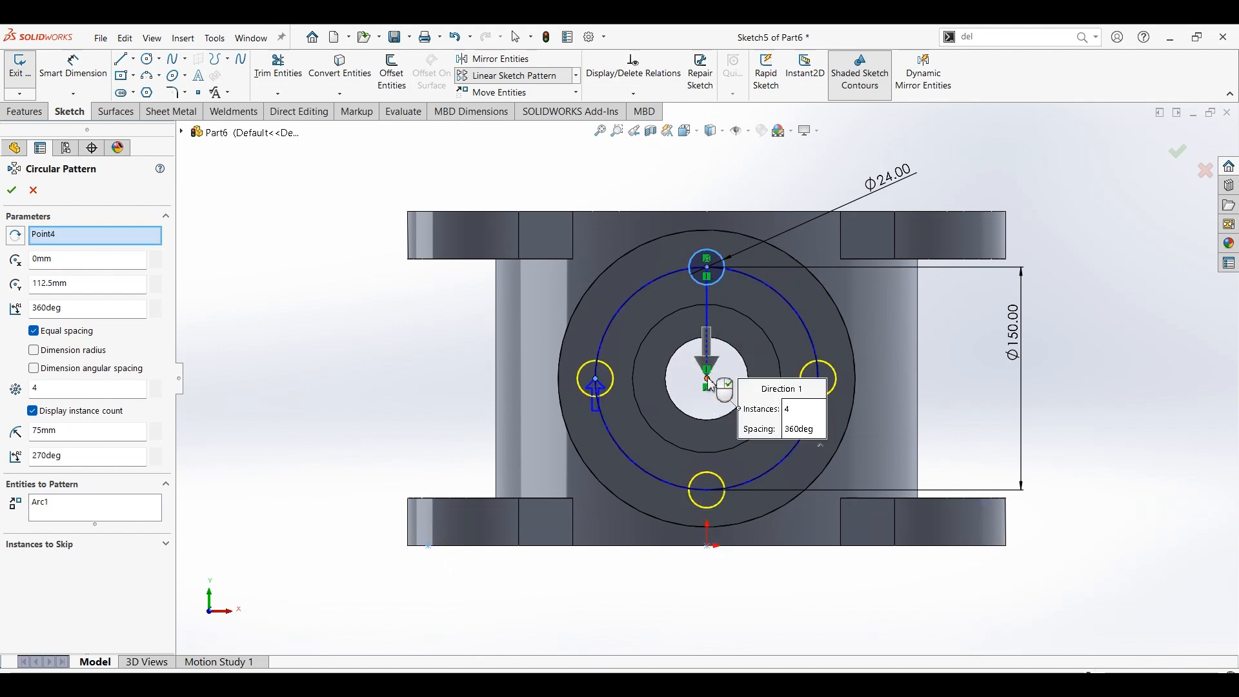
{"action": "left_click", "coordinate": [36, 388]}
{"action": "type", "text": "3"}
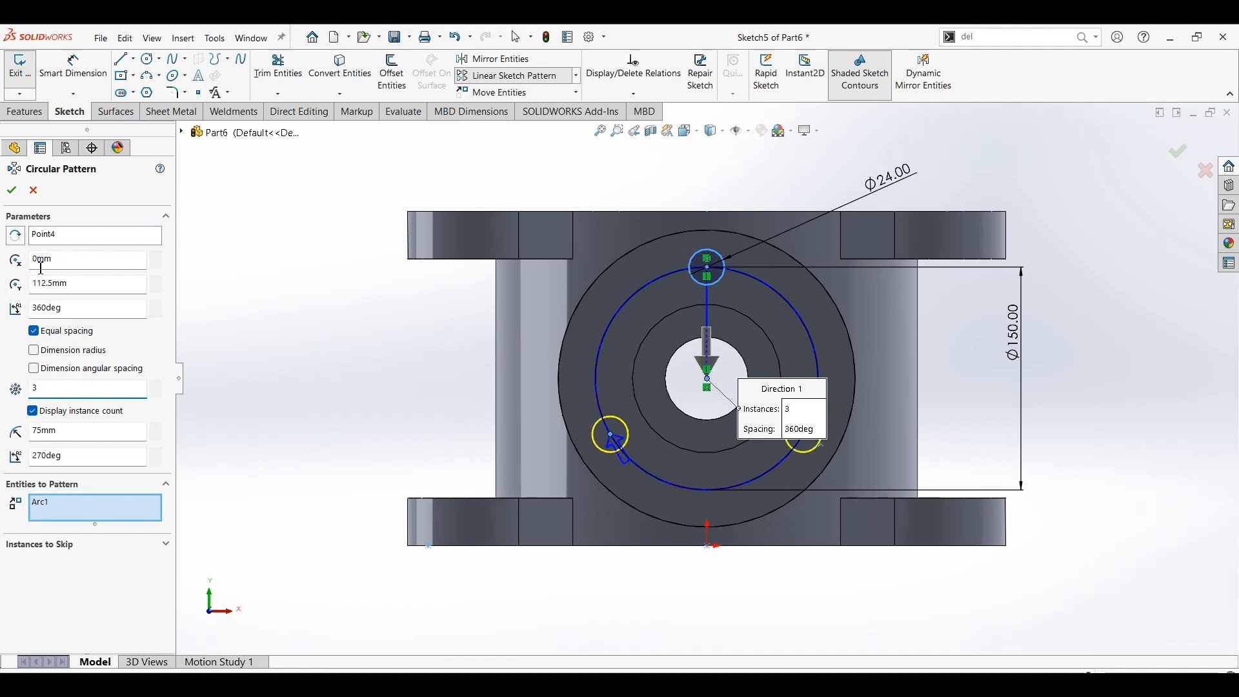
{"action": "left_click", "coordinate": [19, 194]}
Step: Cut-extrude the three 24 mm circles into the side flange to a Blind depth of 15 mm
{"action": "left_click", "coordinate": [26, 112]}
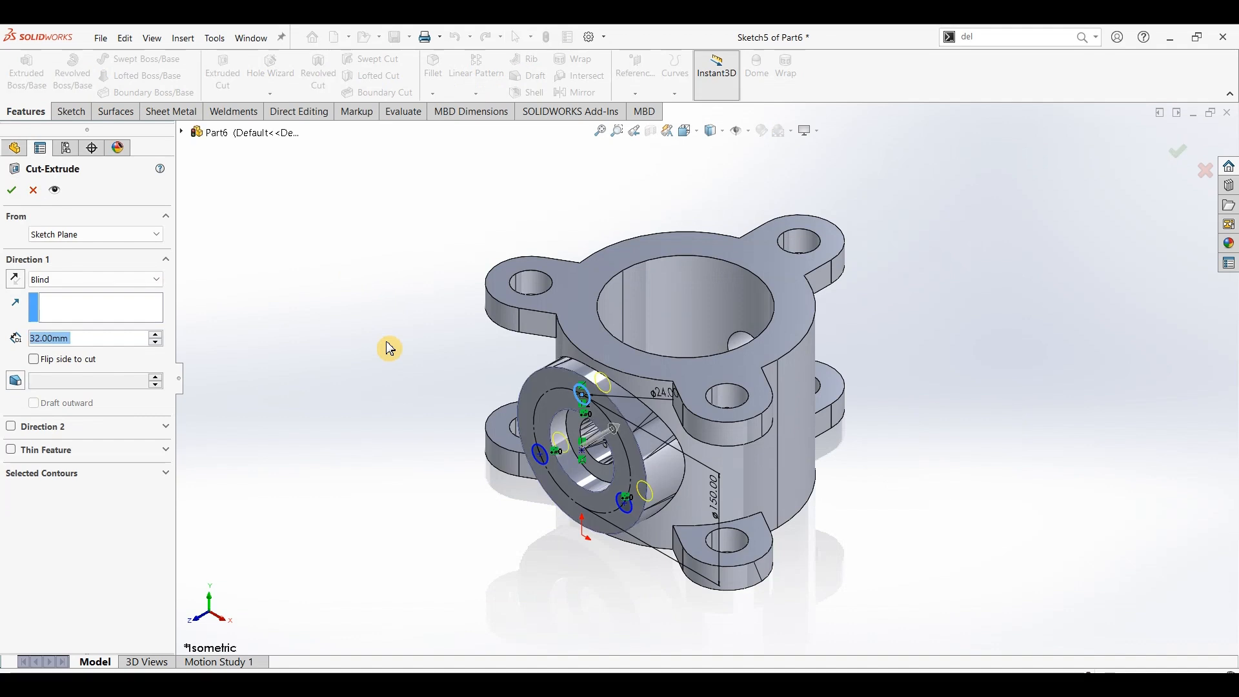
{"action": "type", "text": "15"}
{"action": "key", "text": "Return"}
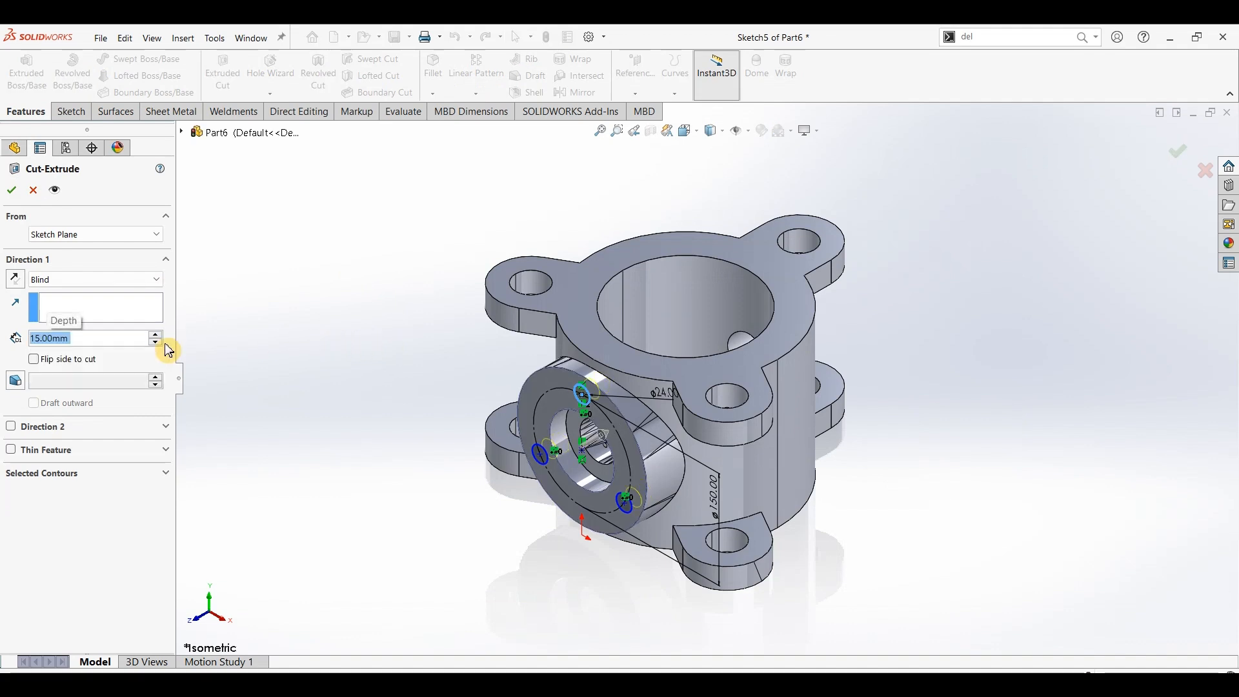
{"action": "left_click", "coordinate": [12, 190]}
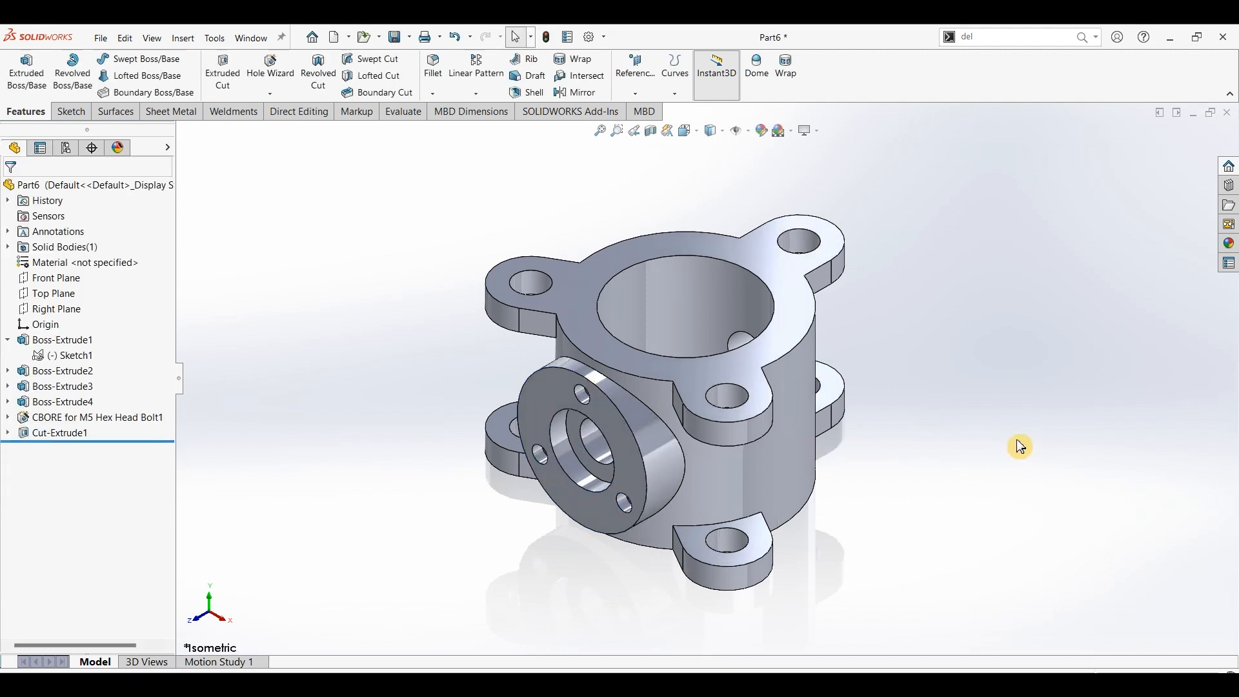
Step: Apply the polished steel appearance to the whole part
{"action": "left_click", "coordinate": [1230, 244]}
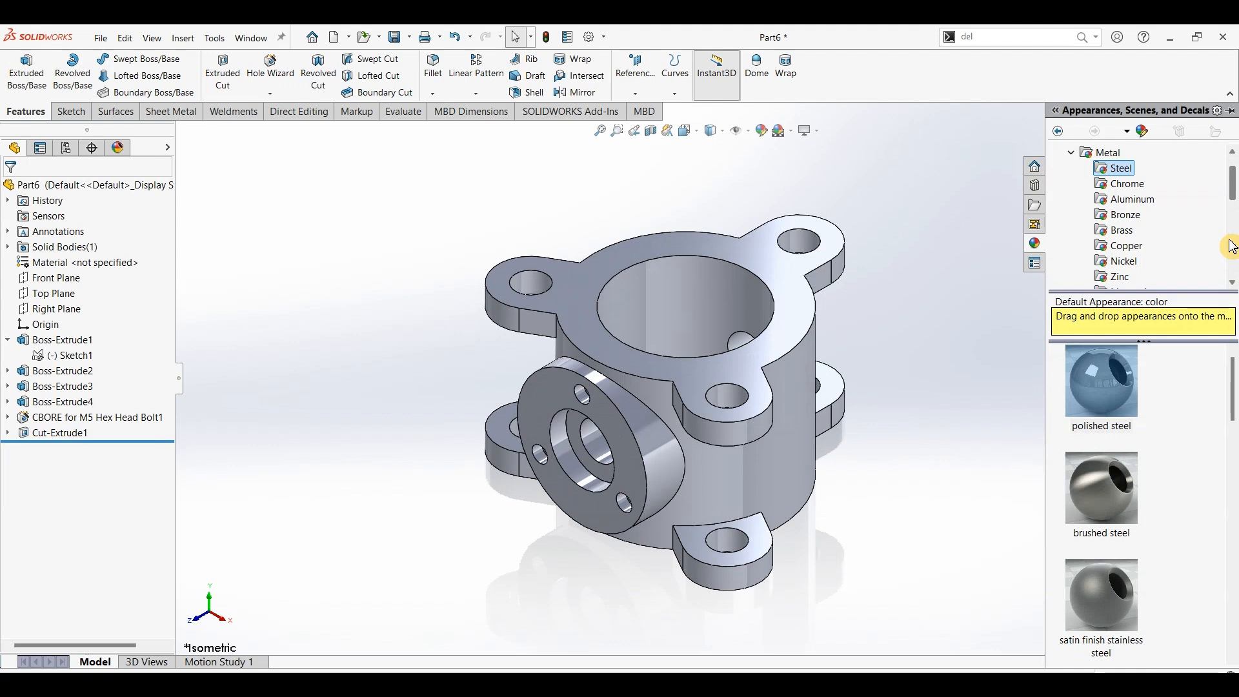
{"action": "double_click", "coordinate": [1108, 398]}
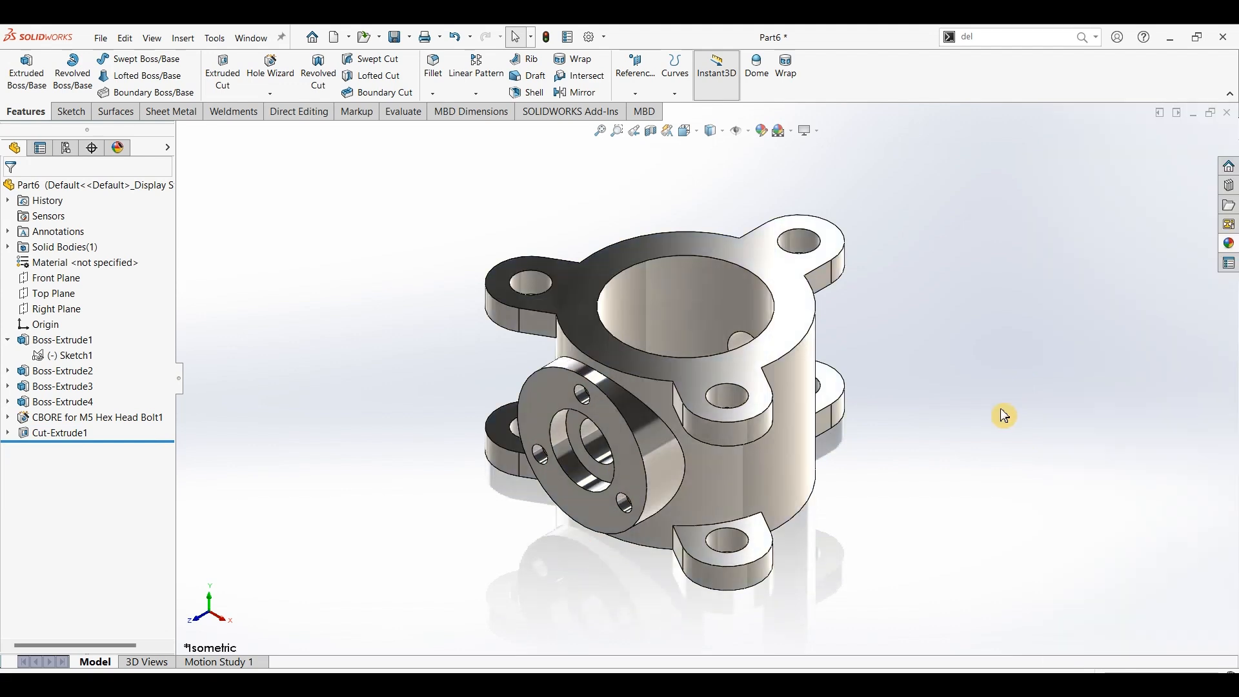